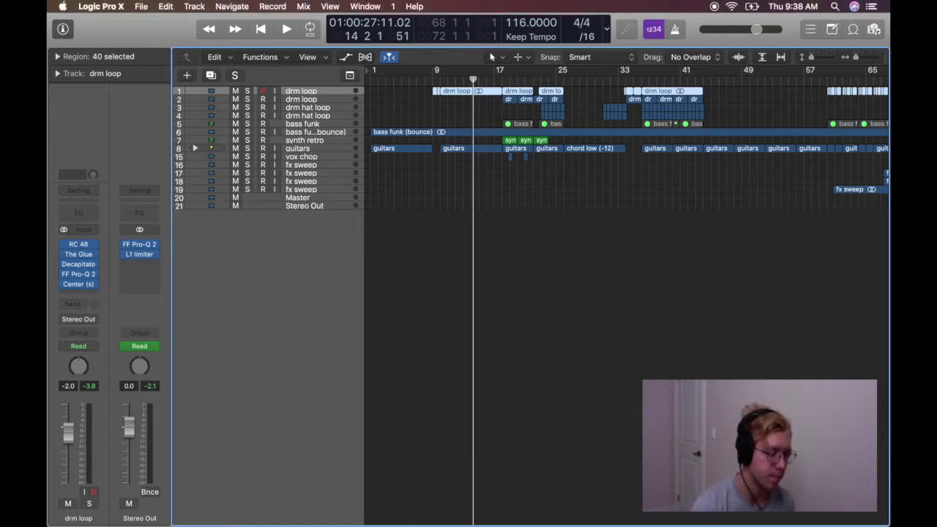
Step: Play back the full arrangement through the first drum loop section, stopping around bar 12
key("Return")
key("space")
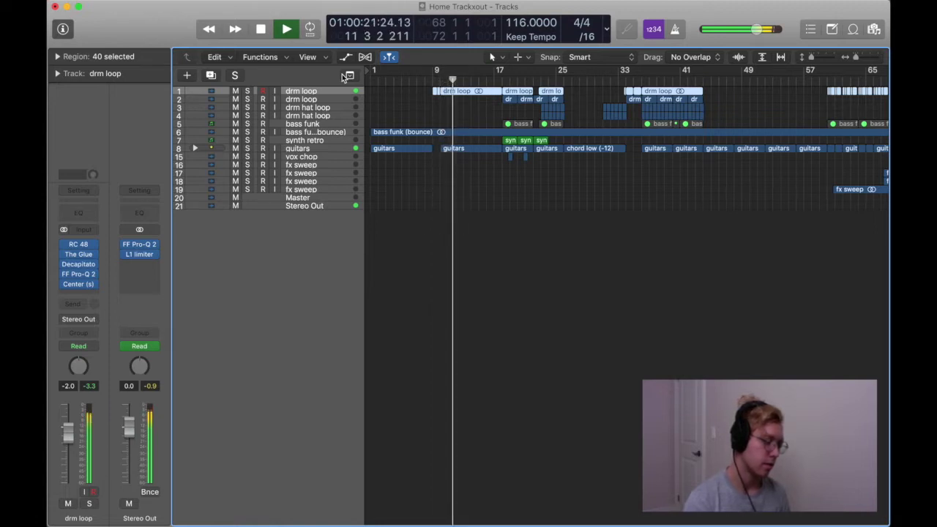
key("space")
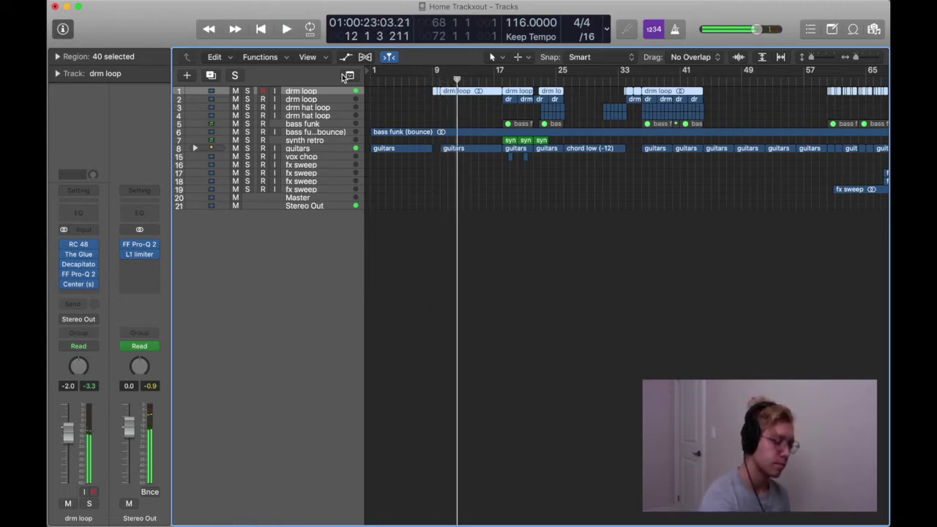
Step: Deselect all regions, solo the first drm loop track and play it back on its own up to bar 14
left_click(398, 116)
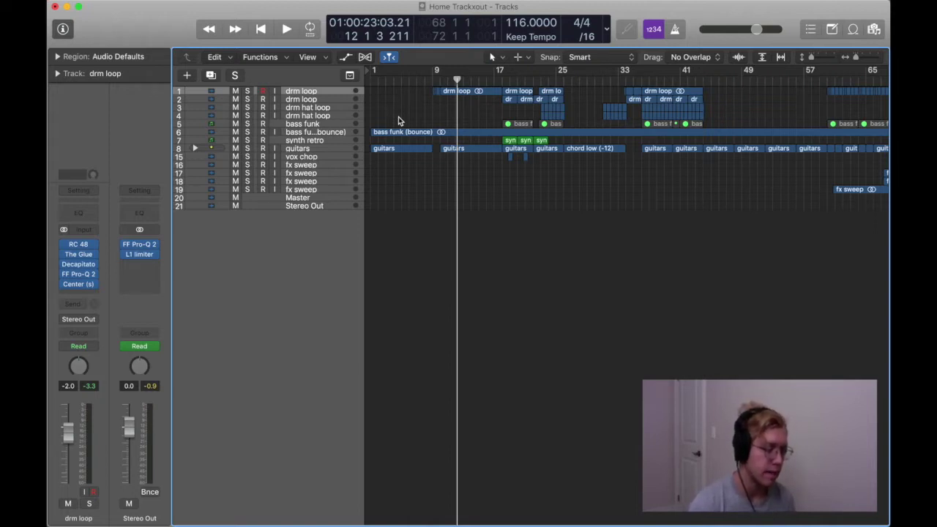
key("s")
key("space")
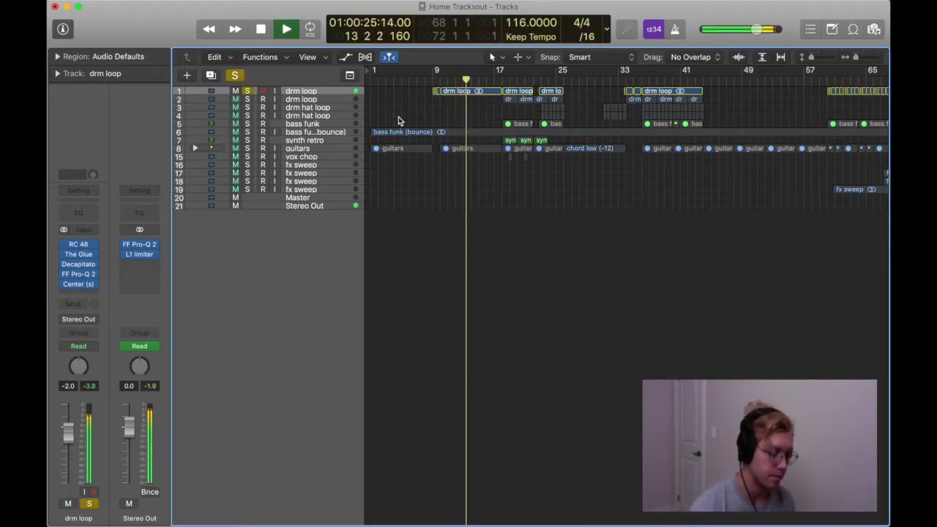
key("space")
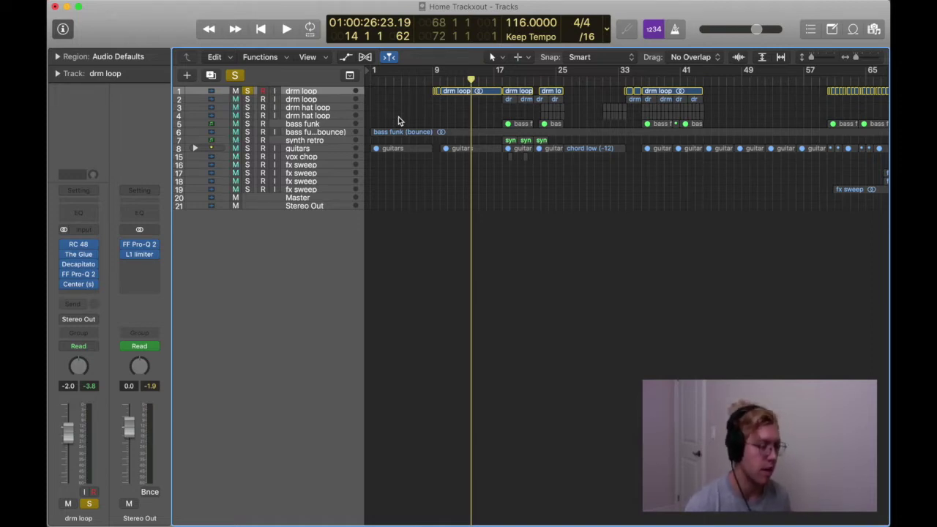
Step: Solo the guitars stack together with the drm loop track and play both from around bar 9
left_click(309, 150)
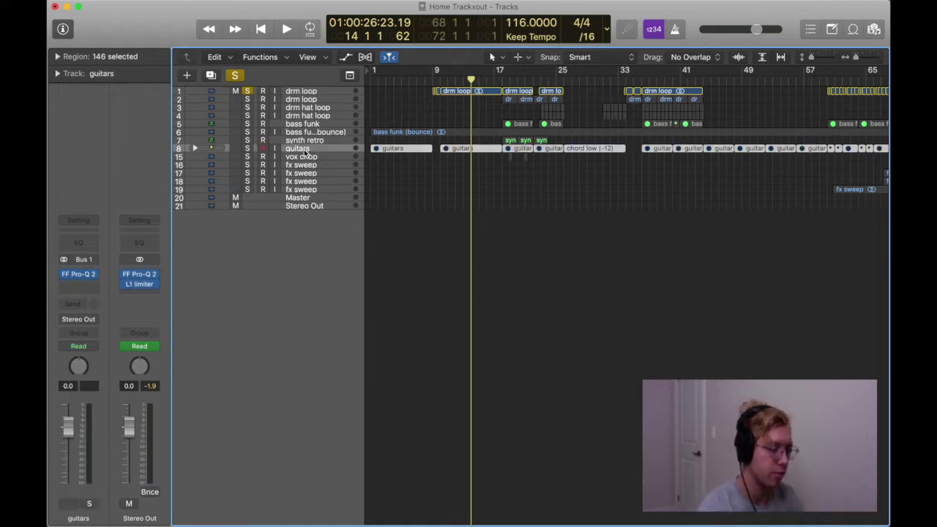
left_click(439, 80)
key("space")
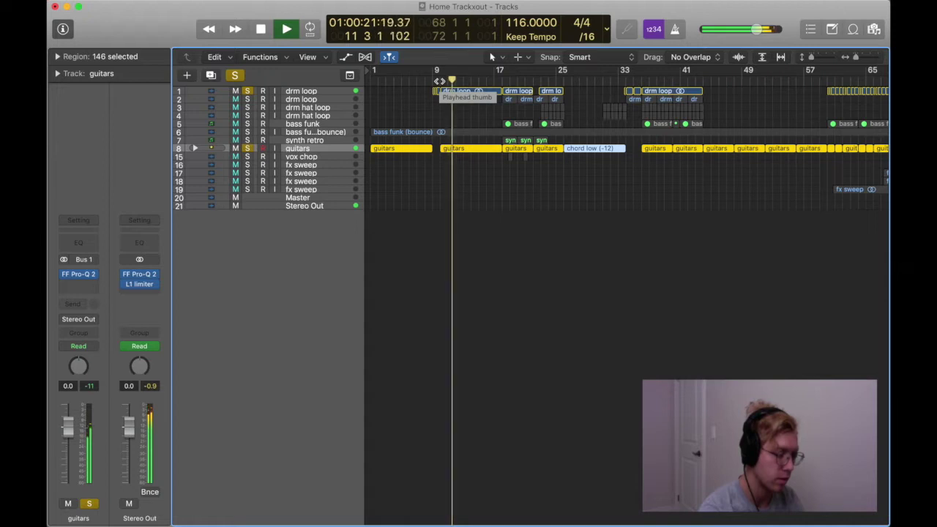
key("space")
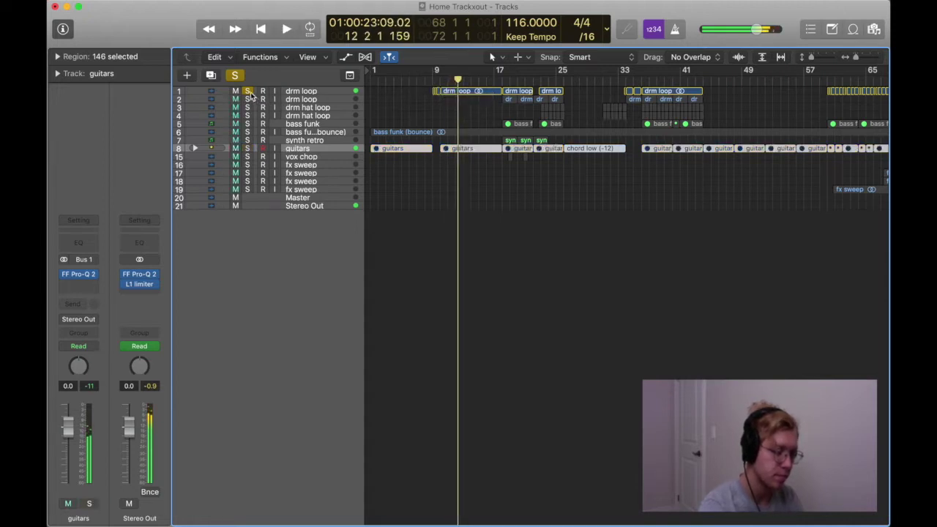
Step: Clear the solos and play the full mix from bar 17 to around bar 19
key("s")
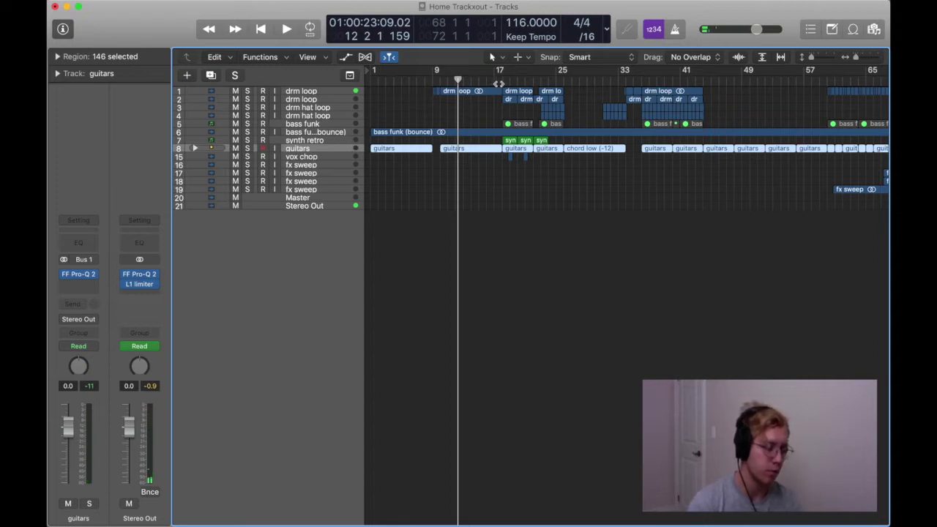
double_click(497, 83)
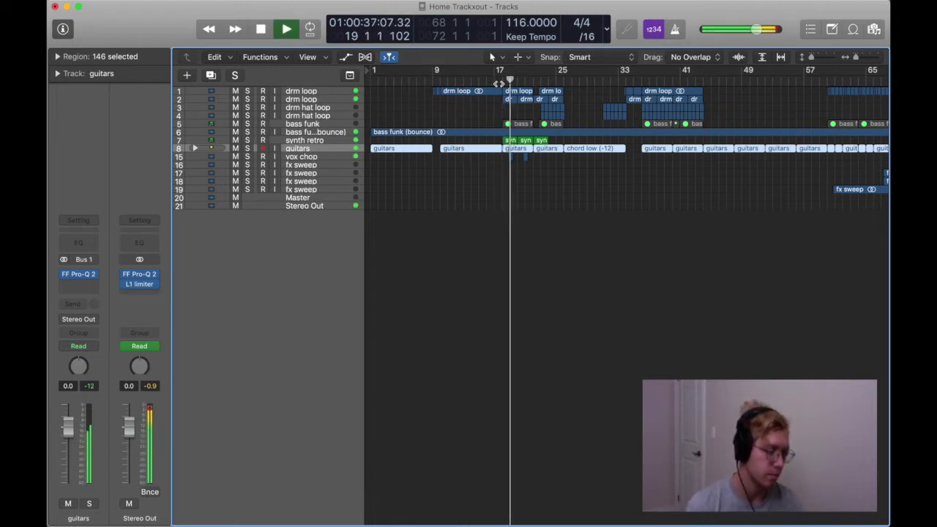
key("space")
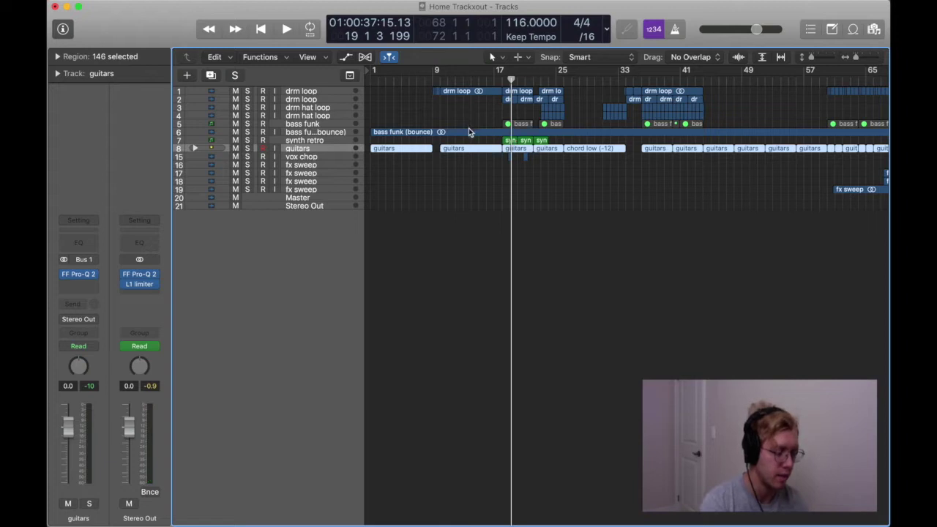
Step: Expand the guitars track stack and set a cycle range over bars 1 to 9, playing it briefly
left_click(307, 134)
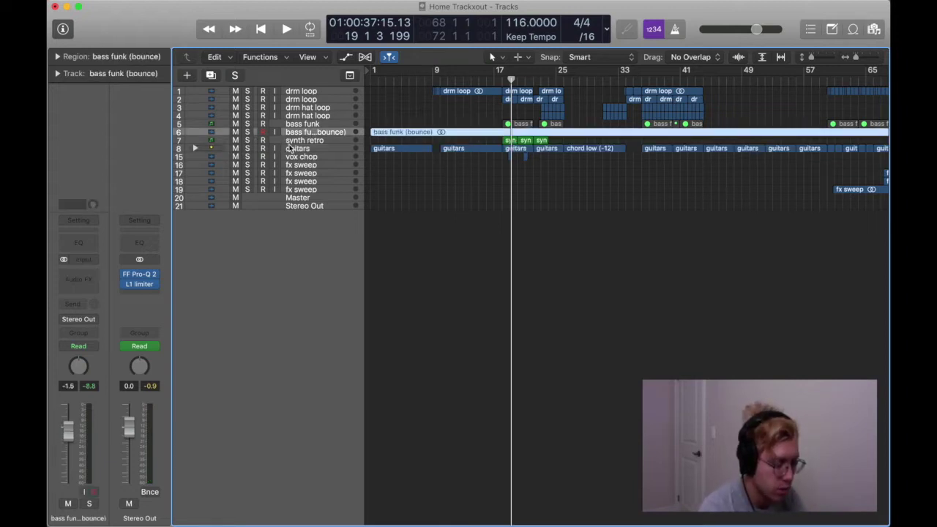
left_click(296, 149)
left_click(195, 148)
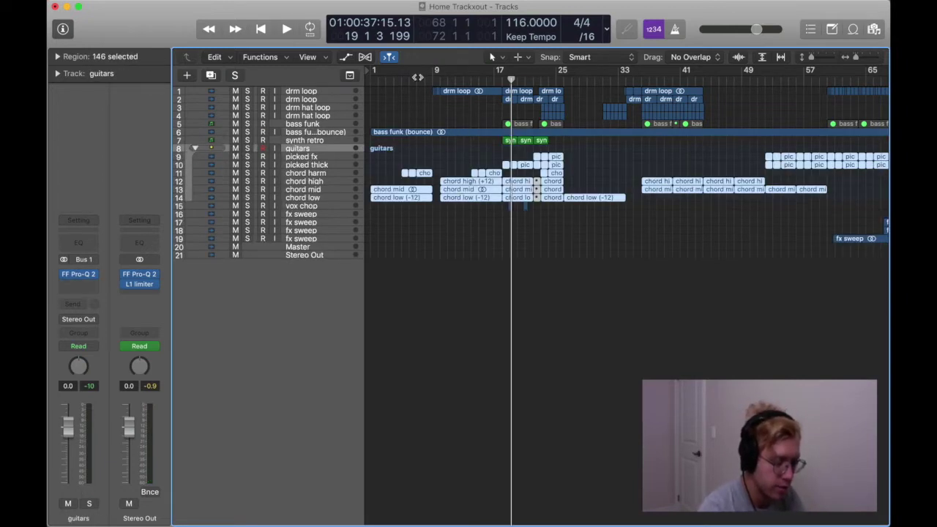
left_click_drag(432, 76, 373, 73)
key("space")
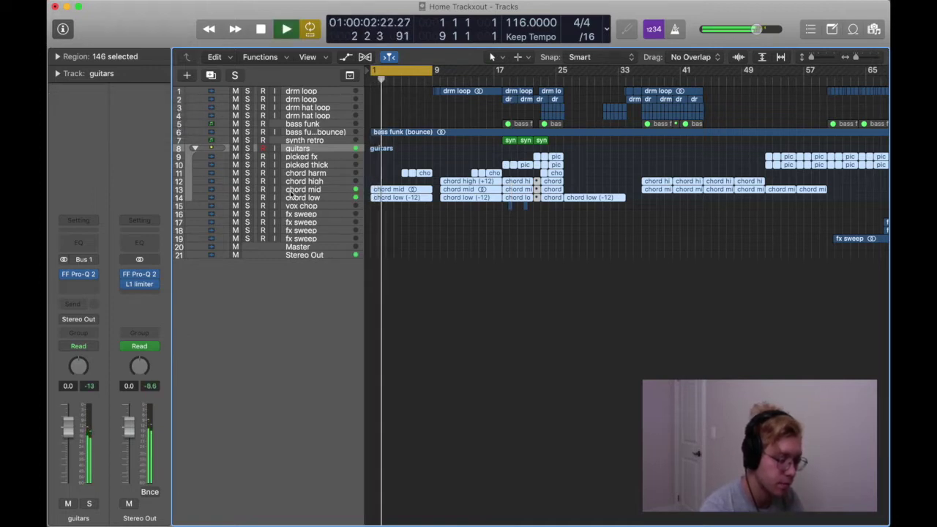
key("space")
Step: Solo the chord mid and chord low tracks and enlarge the view until their waveforms are clearly visible
left_click(303, 190)
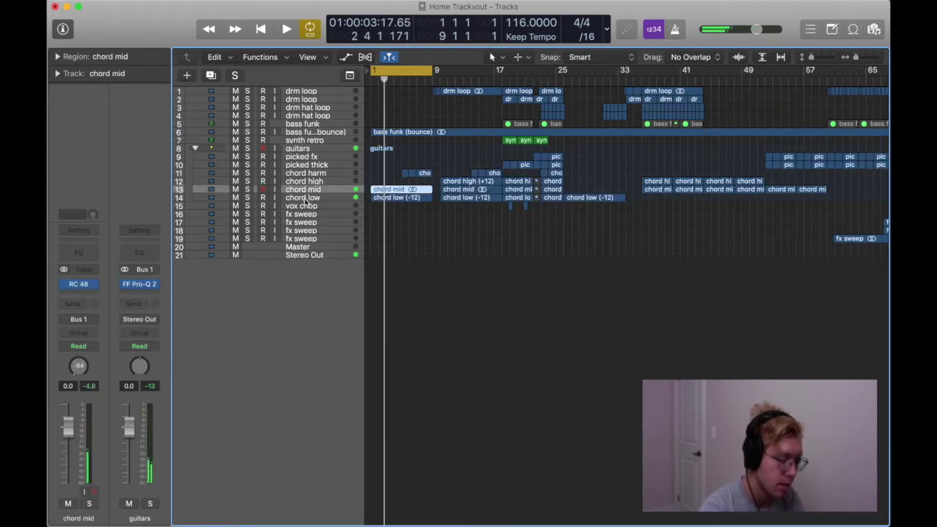
key("s")
left_click(305, 199)
key("s")
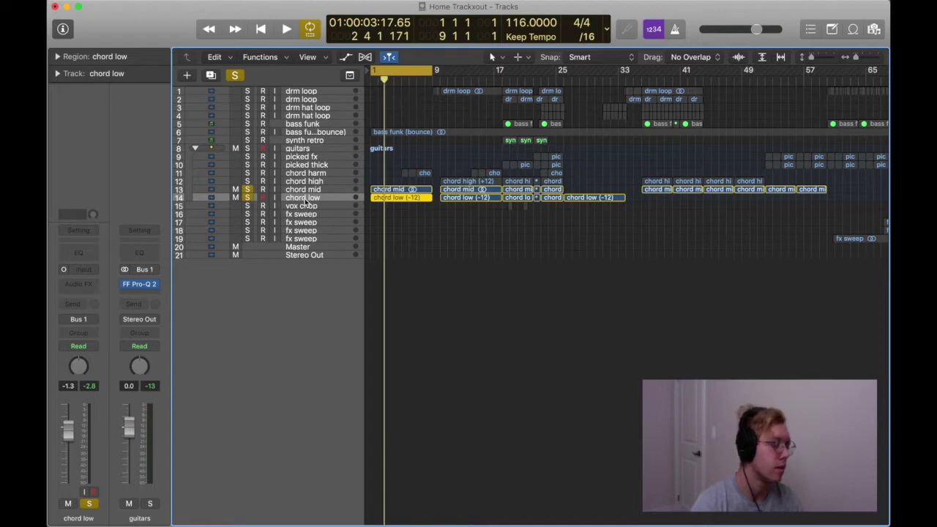
left_click(811, 58)
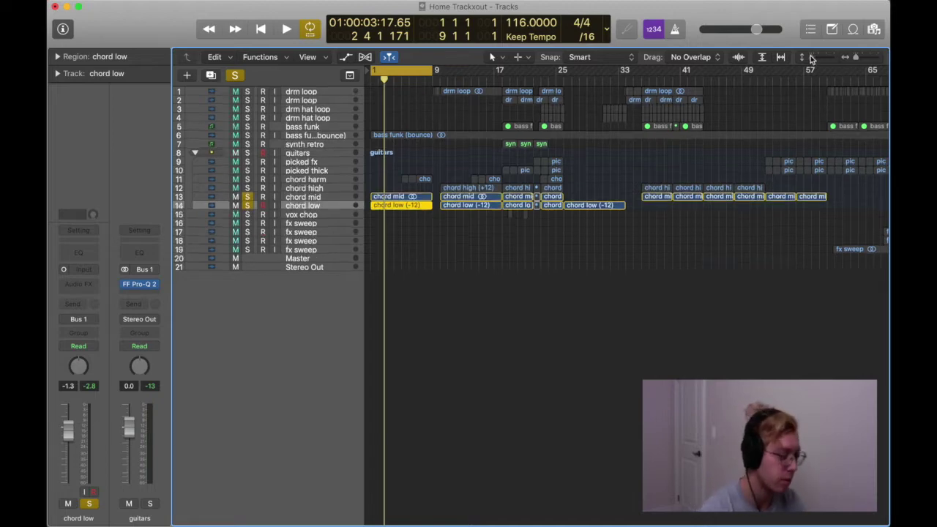
left_click_drag(811, 58, 816, 59)
key("z")
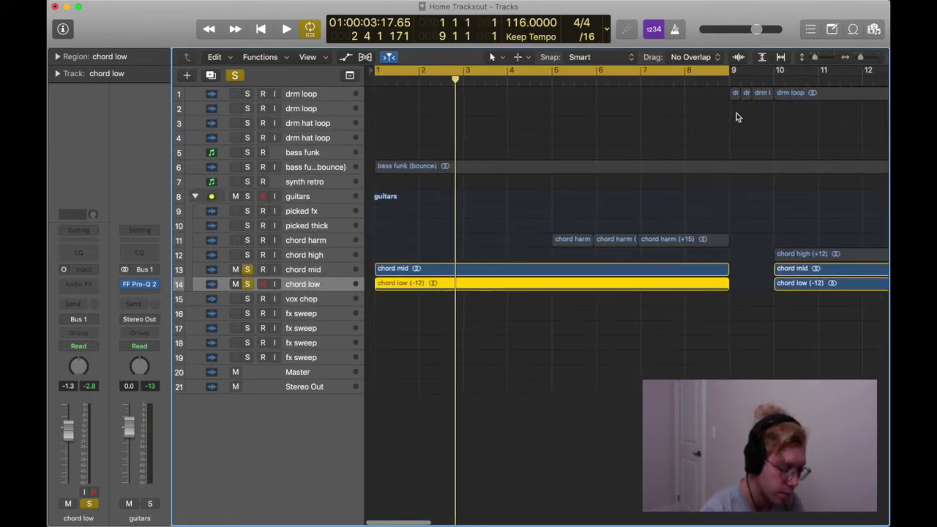
left_click_drag(815, 59, 824, 58)
Step: Leave only chord mid soloed and open its RC 48 reverb plug-in over the arrangement
left_click(203, 301)
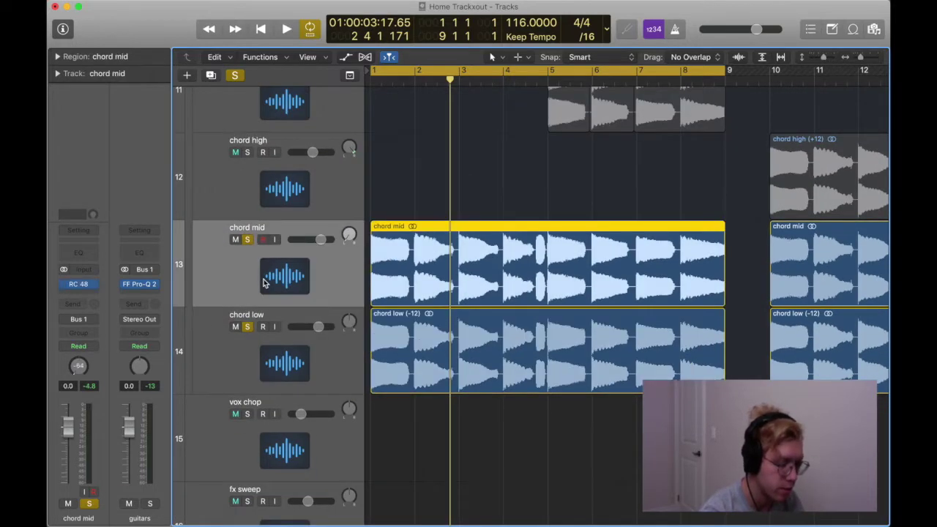
left_click(247, 327)
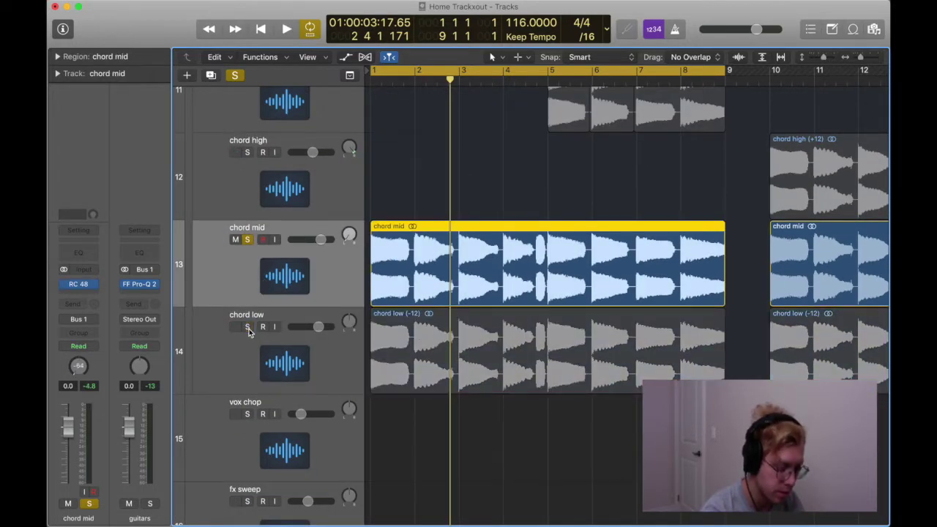
left_click(78, 284)
left_click_drag(115, 33, 413, 77)
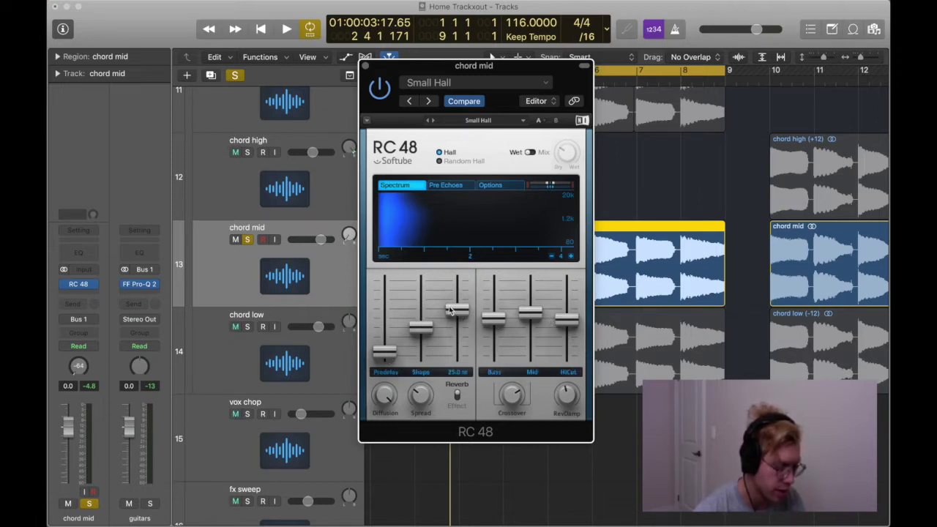
Step: Play chord mid with the RC 48 reverb bypassed and re-enabled to compare, and close the plug-in
key("space")
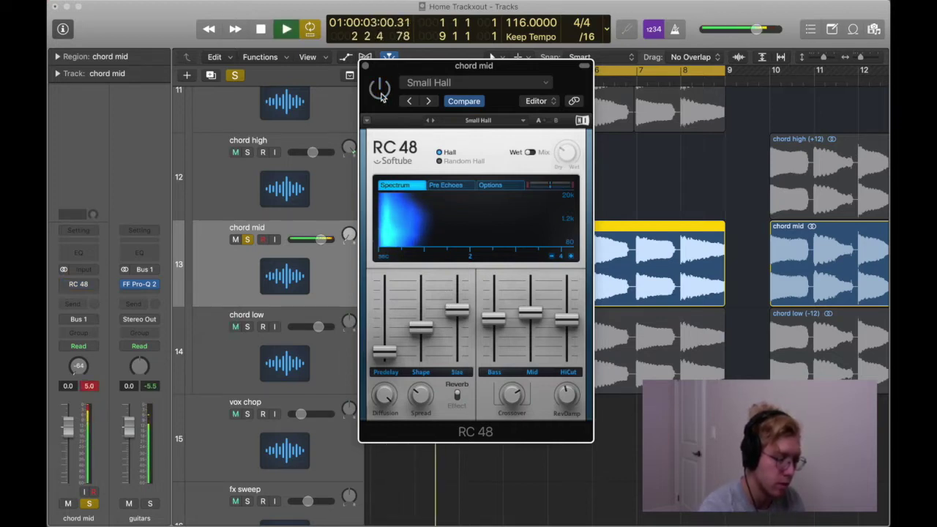
left_click(380, 89)
key("space")
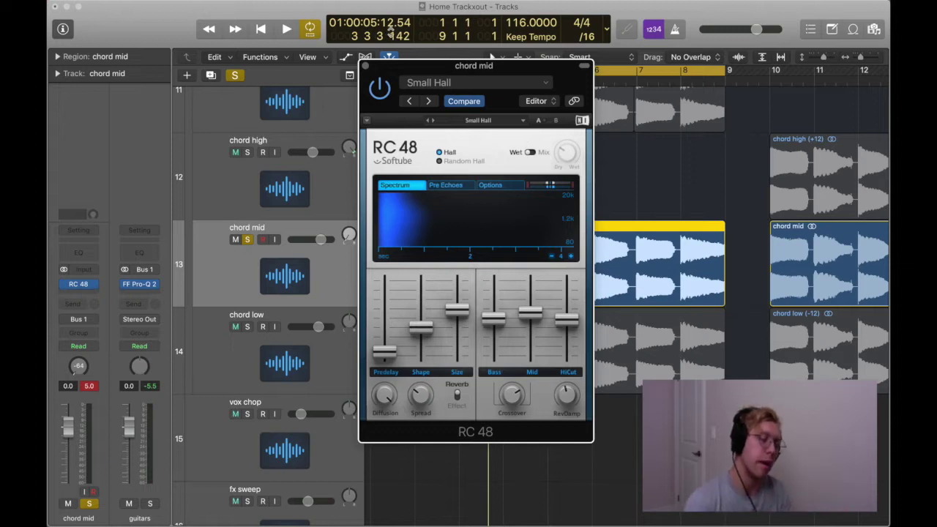
left_click(366, 66)
Step: Solo chord low instead of chord mid, show its region parameters and play it back
left_click(273, 336)
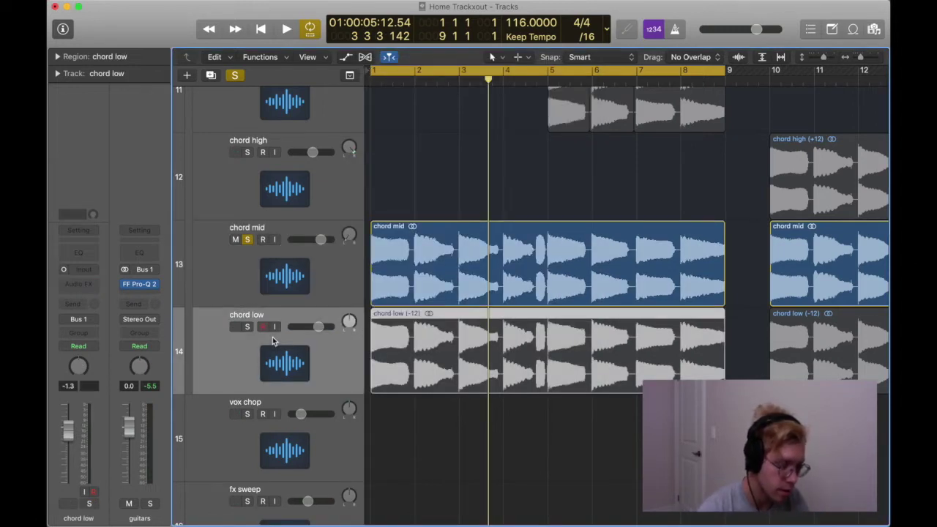
key("s")
left_click(247, 240)
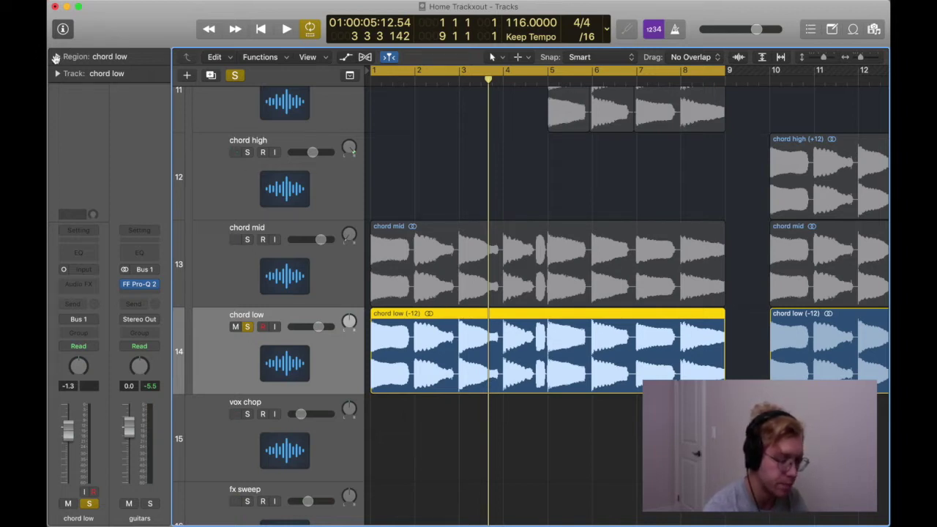
left_click(56, 57)
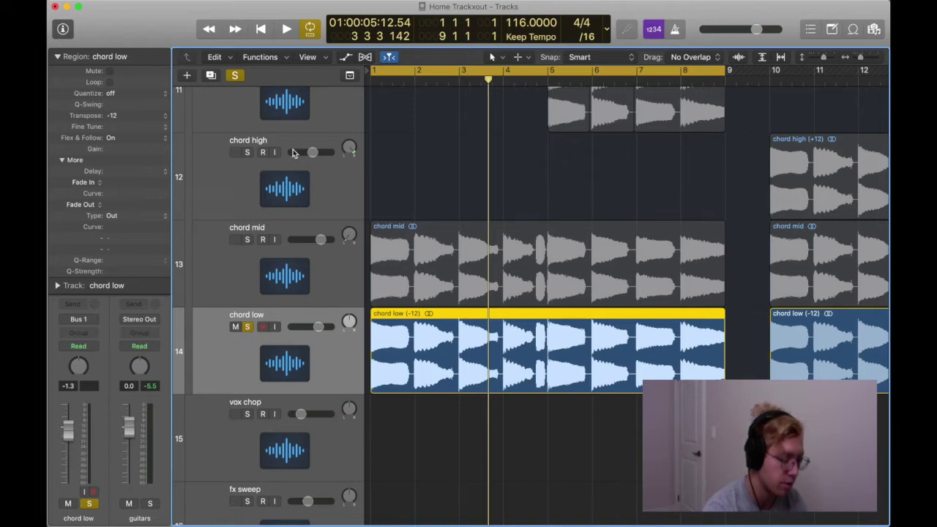
key("space")
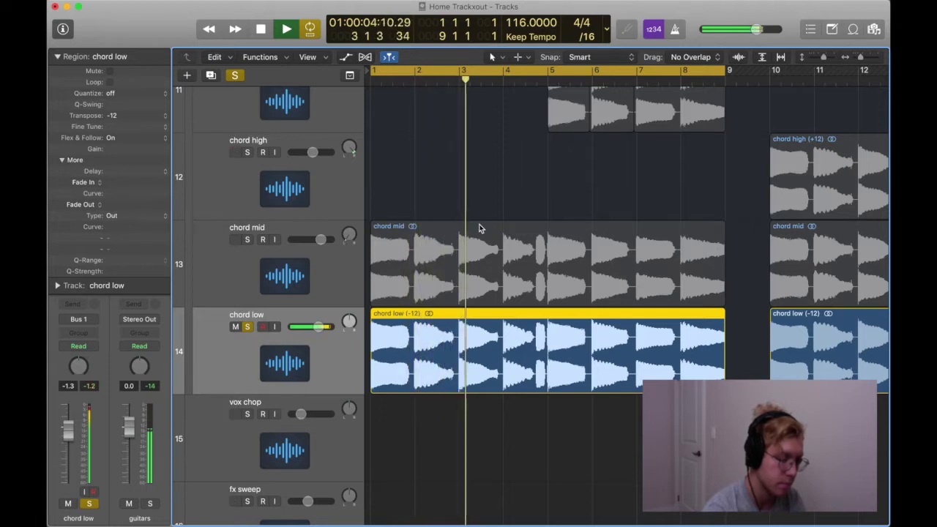
key("space")
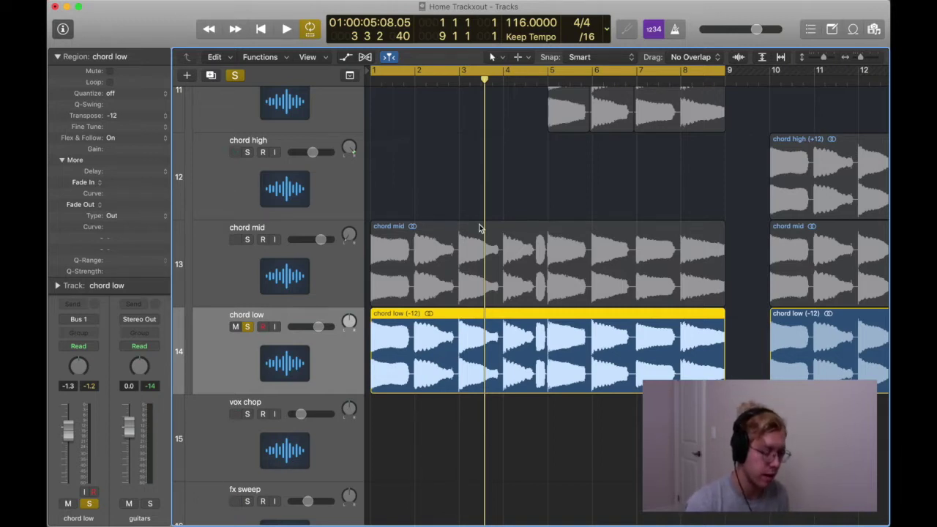
Step: Set the first chord low region's transpose to 0 and play it back
left_click(113, 116)
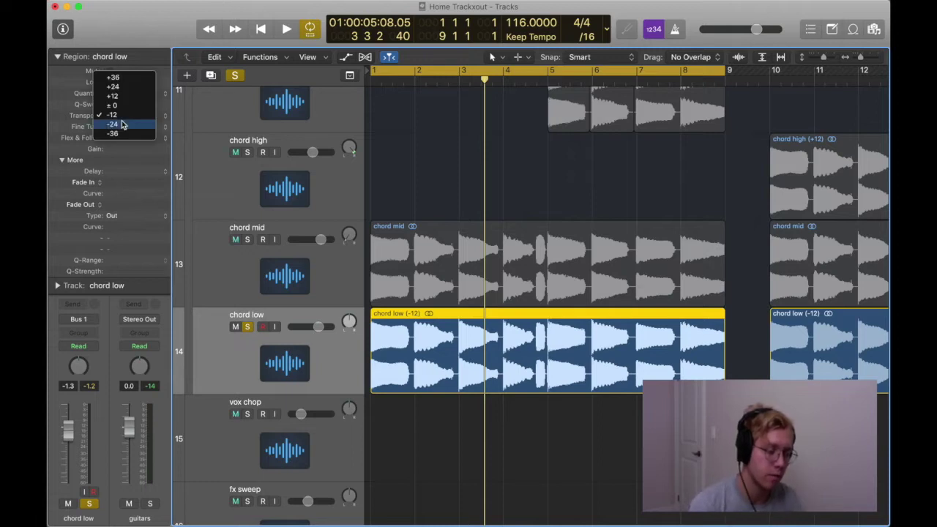
left_click(118, 109)
key("space")
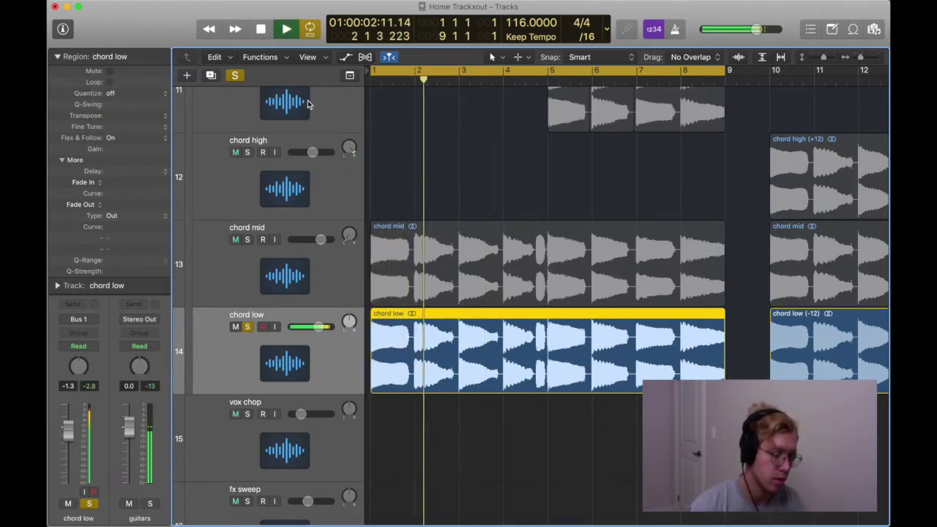
key("space")
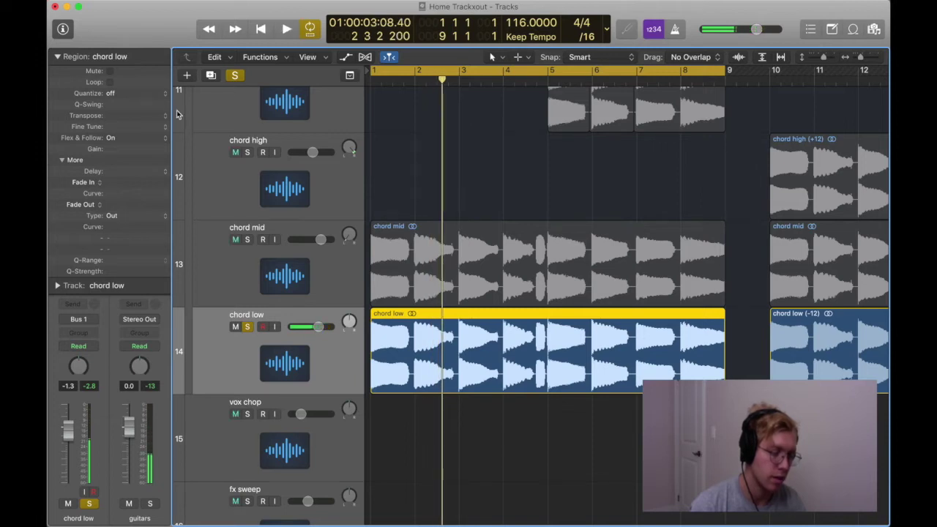
Step: Solo chord mid alongside chord low and play the two layers together
left_click(248, 240)
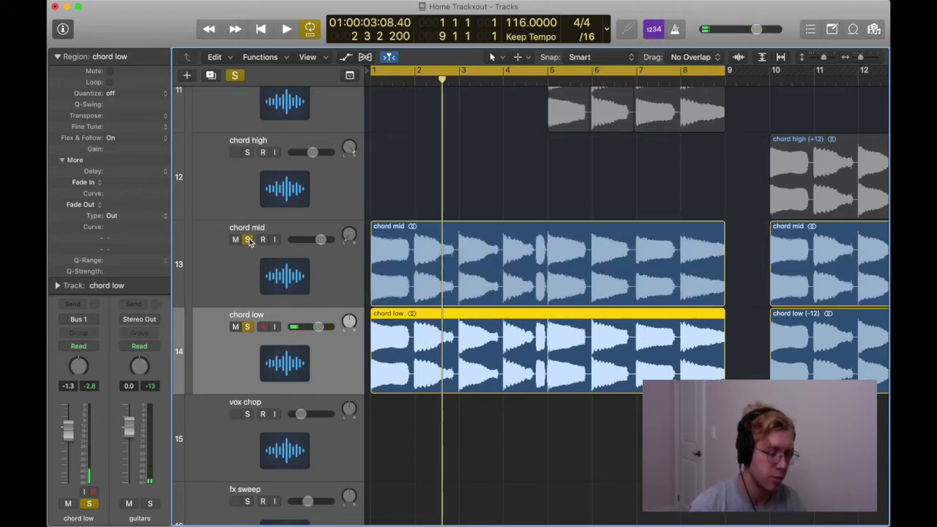
key("space")
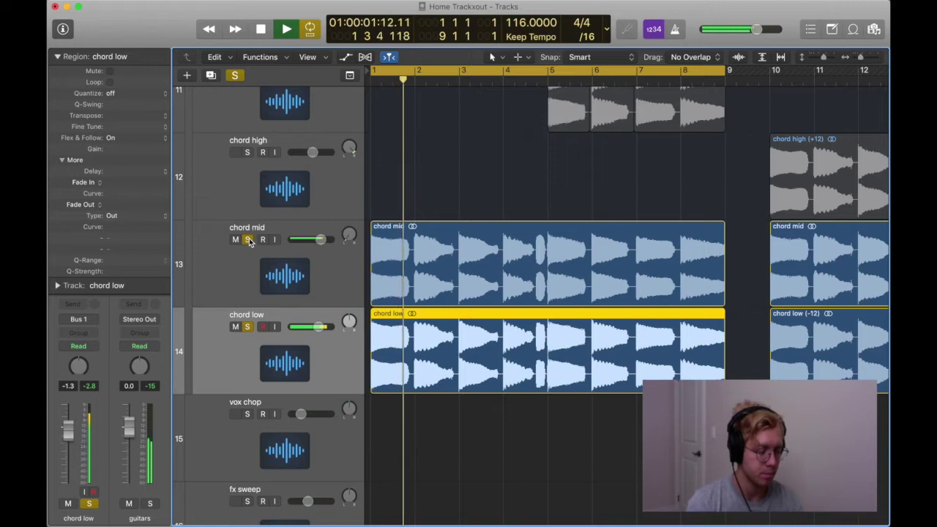
key("space")
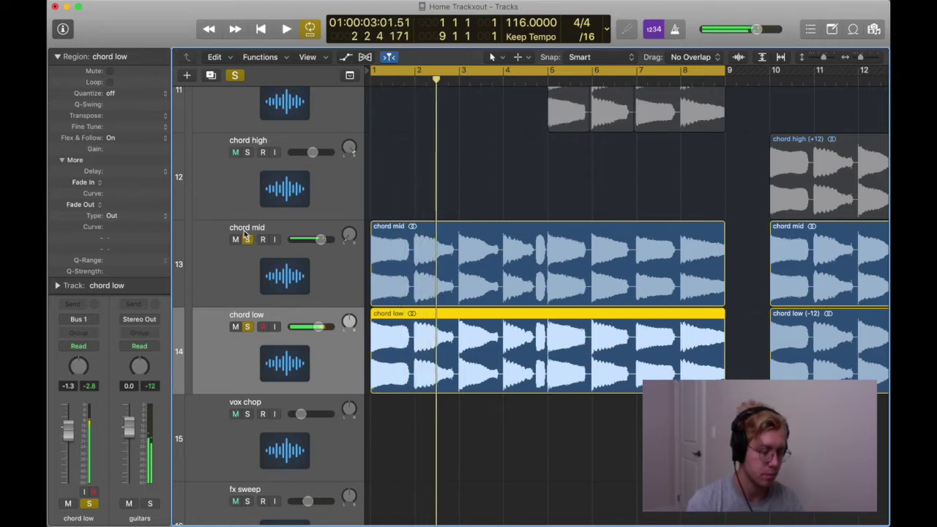
Step: Set the first chord low region's transpose to -12 and play it together with chord mid
double_click(115, 117)
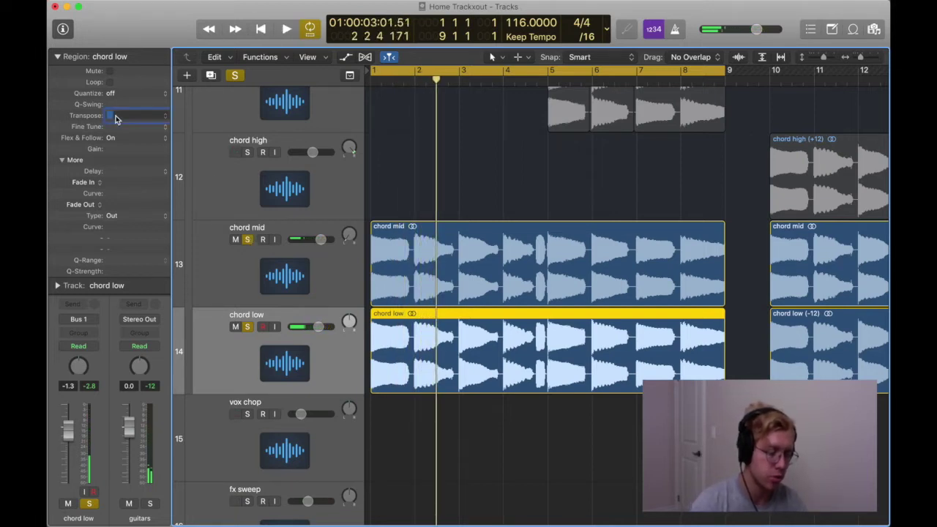
type("-12")
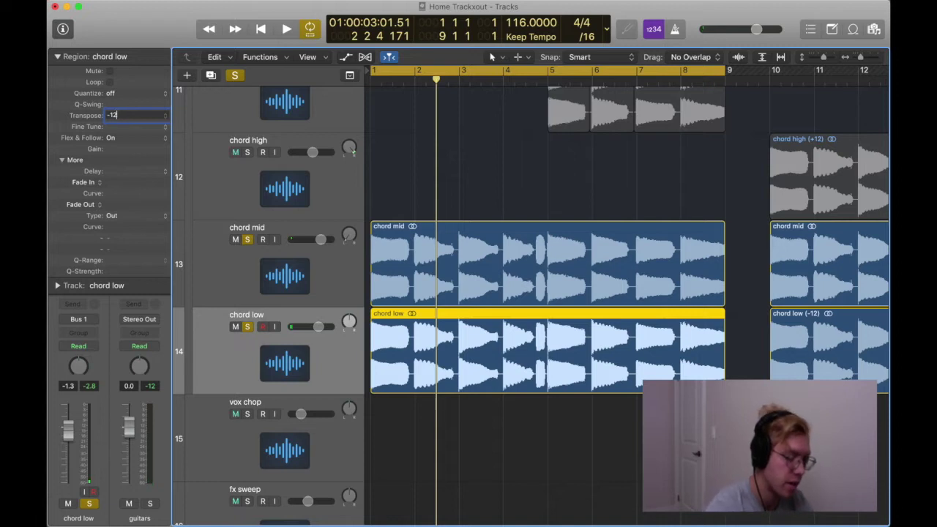
key("Return")
key("space")
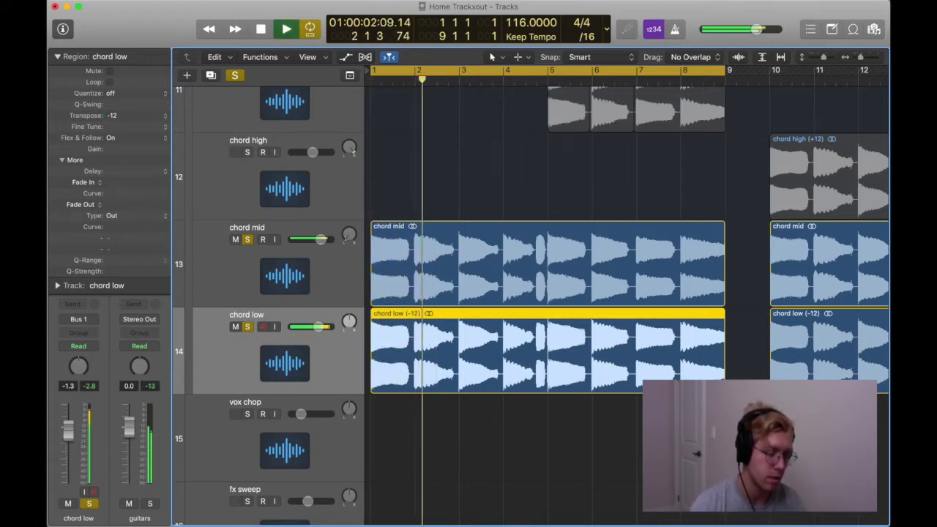
key("space")
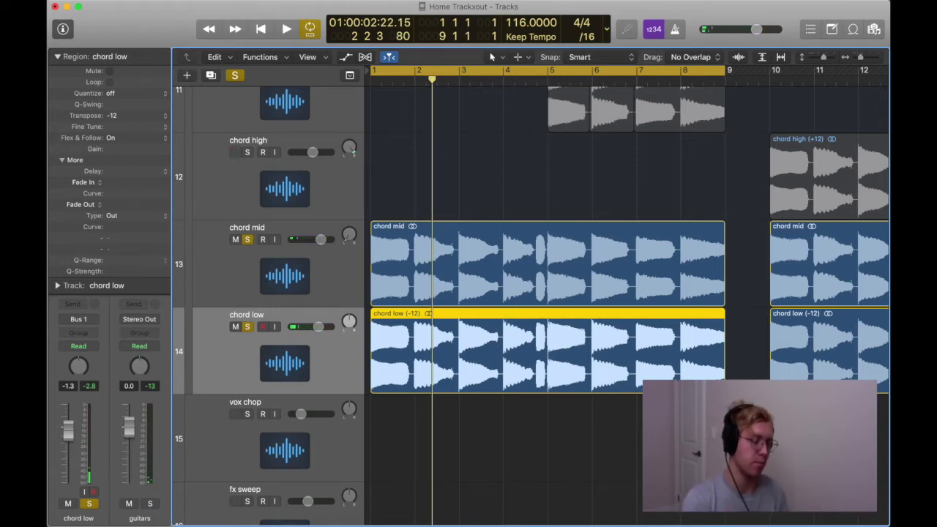
Step: Clear the solos on chord mid and chord low and solo the chord harm track instead
left_click(246, 240, "alt")
scroll(444, 157, "down", 3)
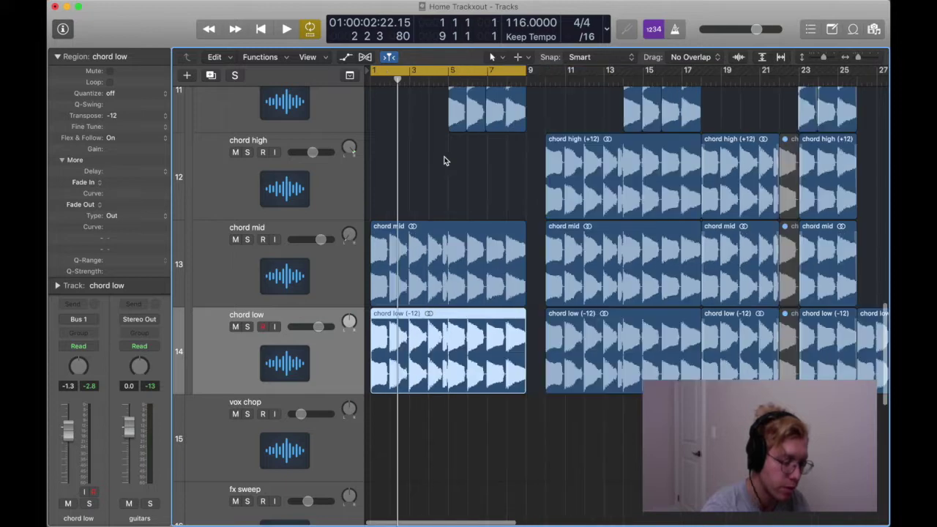
left_click_drag(823, 58, 821, 58)
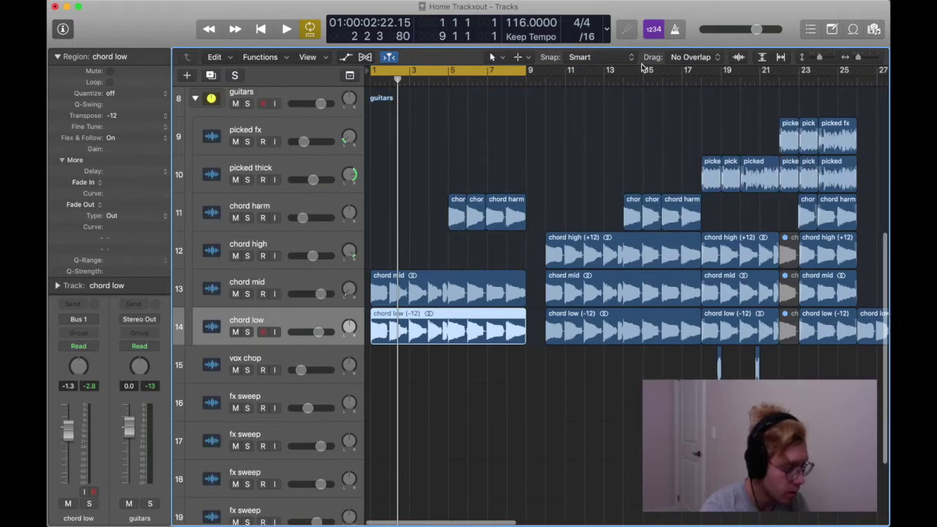
left_click(283, 206)
key("s")
key("super+Right")
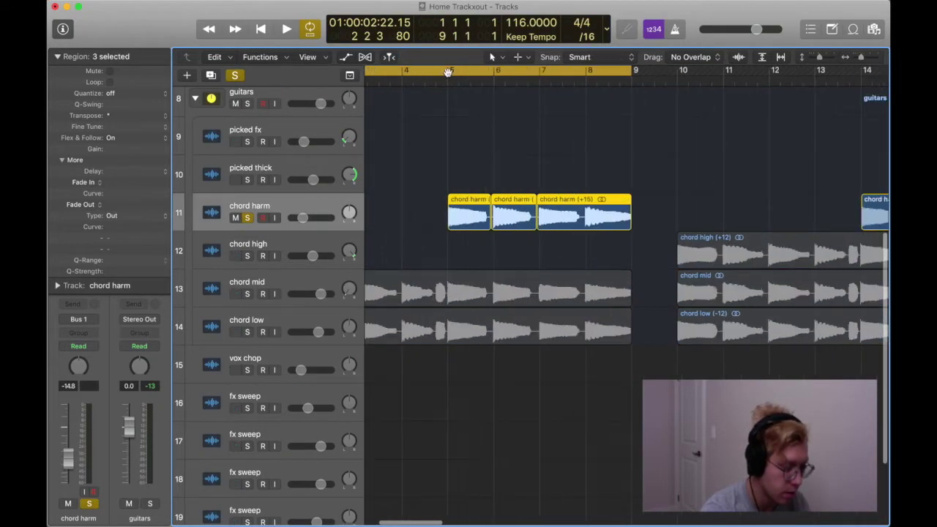
Step: Set the cycle range to bars 5 to 9 and play the soloed chord harm regions
double_click(446, 71)
left_click_drag(554, 71, 725, 72)
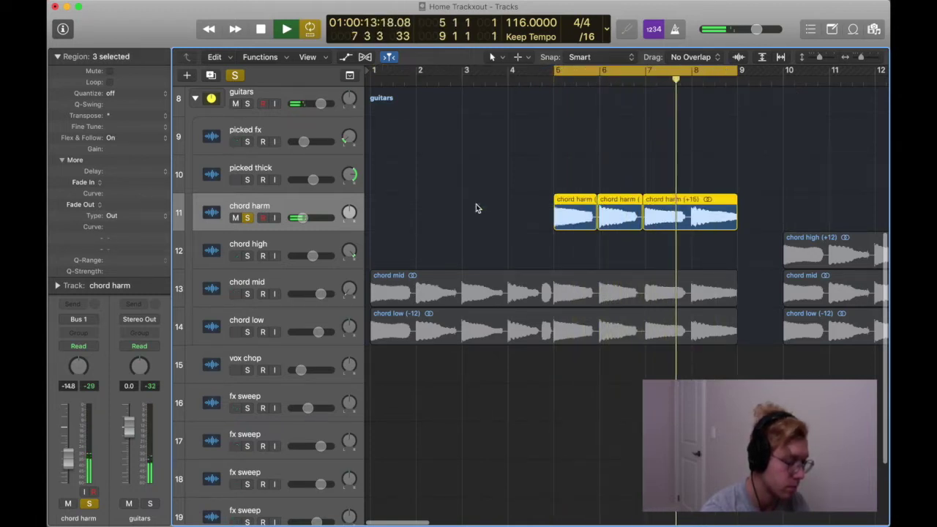
key("space")
Step: Set Fade In and Fade Out to 1 on the three selected chord harm regions and play them unsoloed with the other chord layers
left_click_drag(116, 181, 116, 175)
left_click_drag(117, 207, 117, 209)
key("s")
key("shift+space")
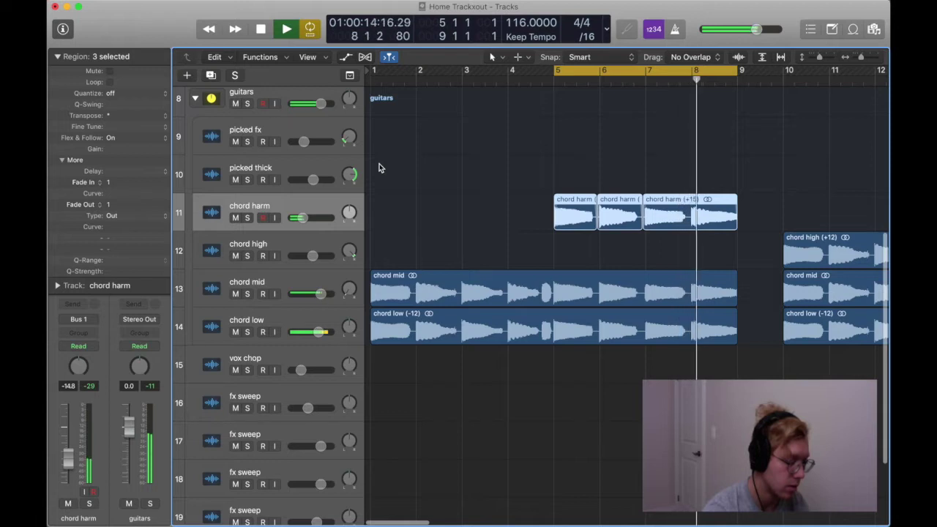
key("space")
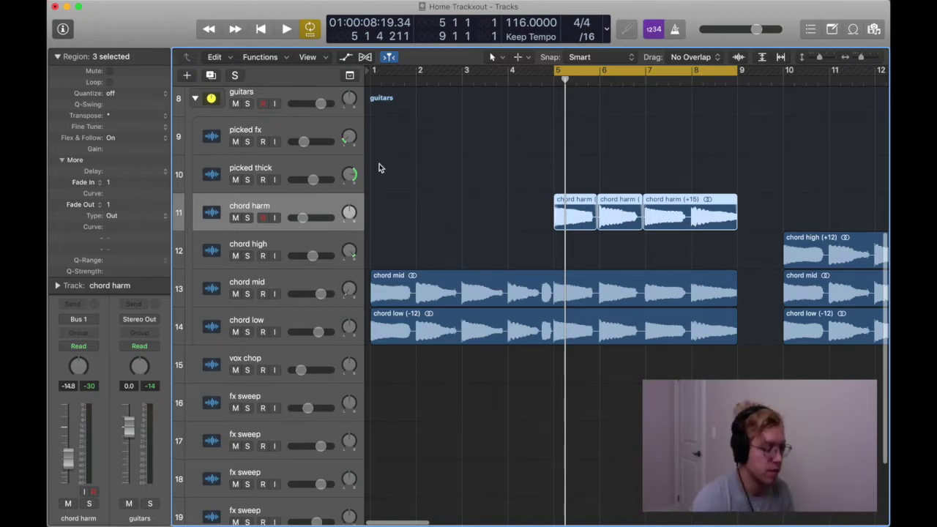
Step: Examine the settings of the RC 48, FF Pro-Q 2 and MicroShift plug-ins on chord harm, closing each one
left_click(56, 57)
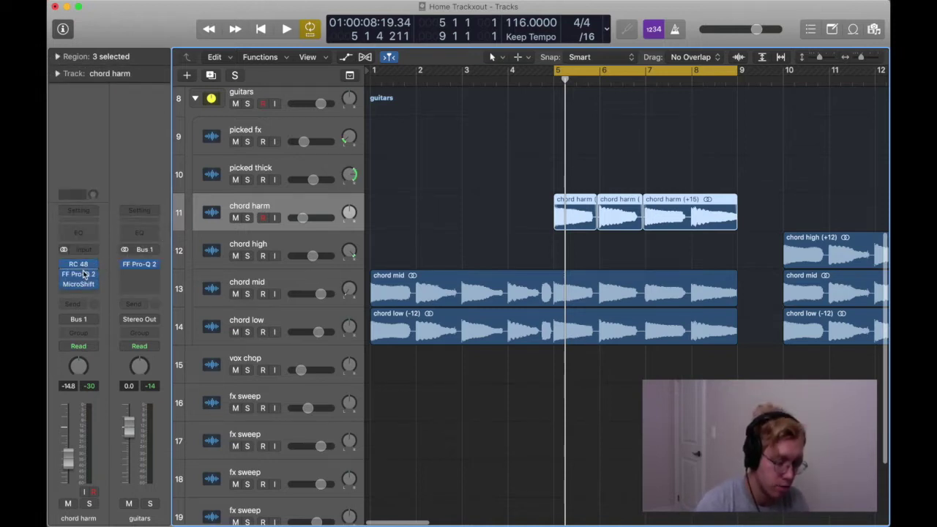
left_click(78, 265)
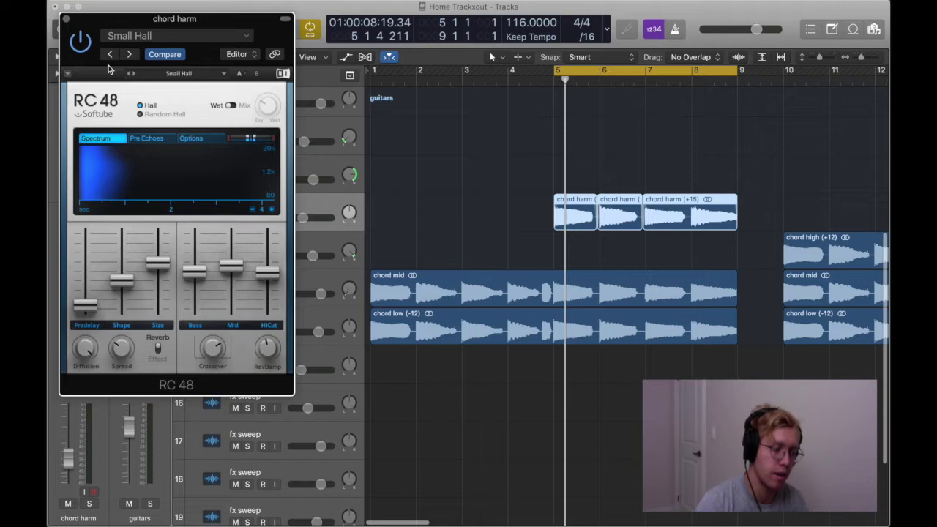
left_click(65, 18)
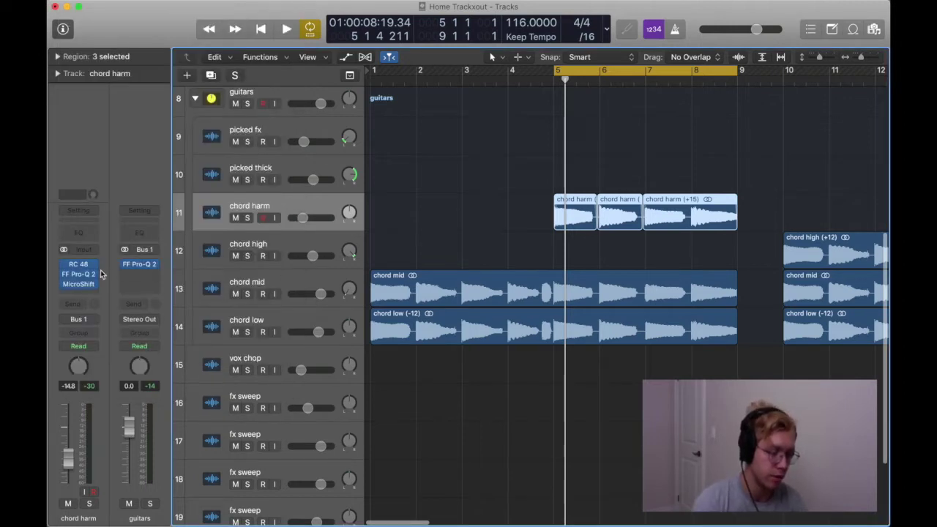
left_click(78, 274)
scroll(220, 205, "up", 3)
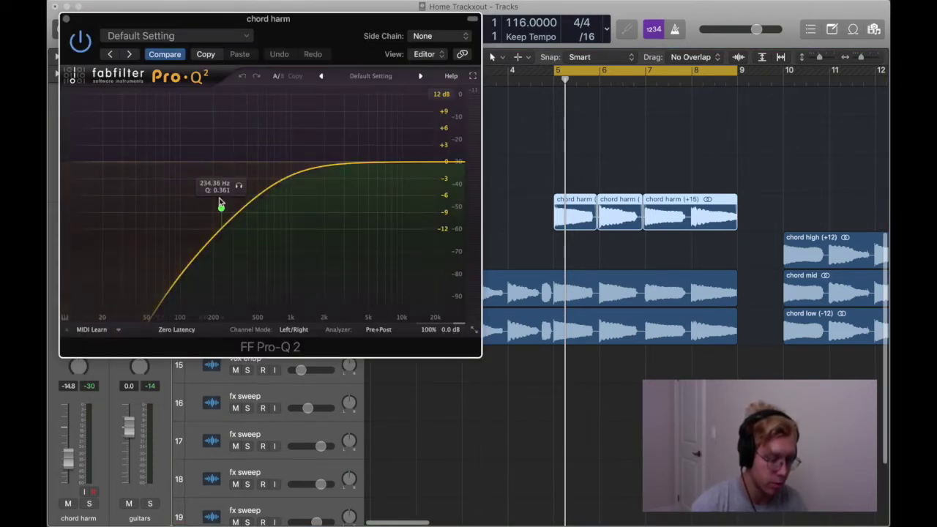
scroll(220, 210, "up", 2)
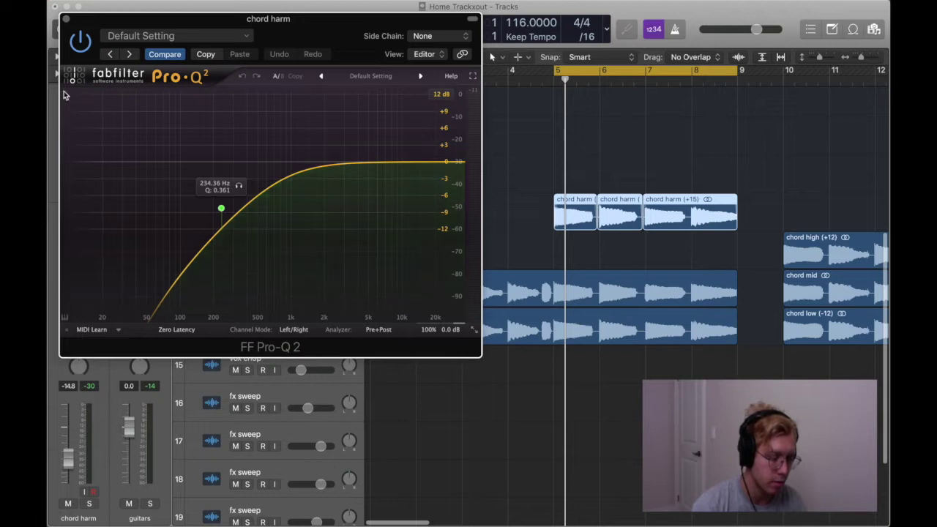
left_click(65, 18)
left_click(77, 284)
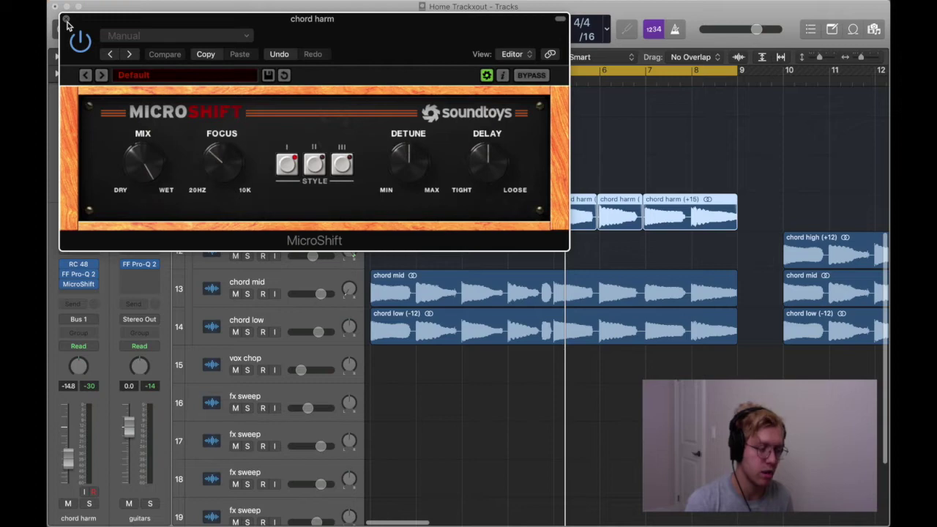
left_click(66, 19)
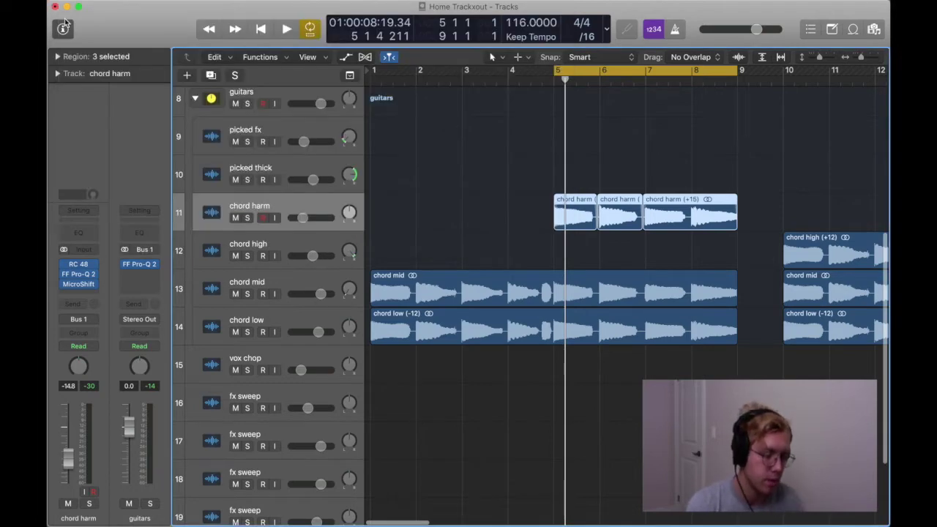
Step: Show the whole arrangement and turn off the cycle over bars 5 to 9
key("super+Left")
key("super+Left")
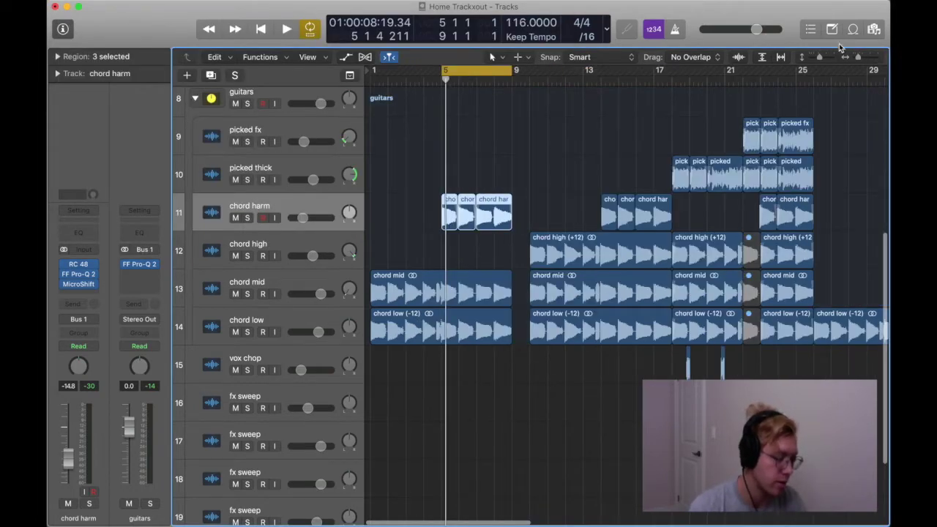
left_click_drag(819, 56, 810, 57)
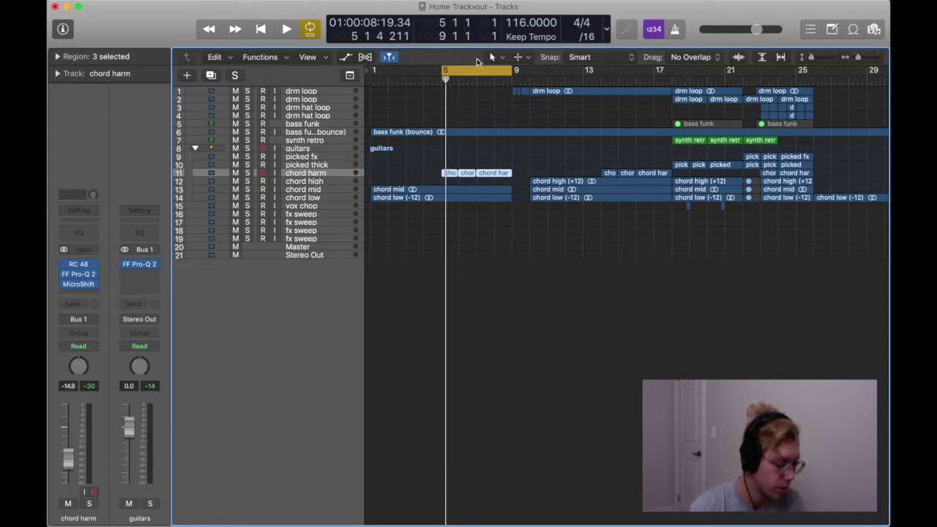
left_click(486, 67)
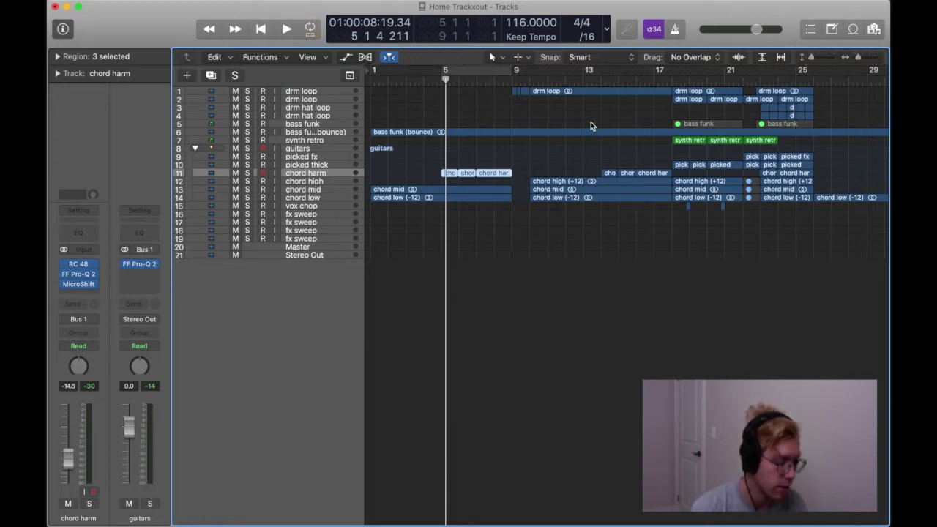
Step: Play the guitars stack soloed from about bar 6, unsoloing it and stopping at bar 9
left_click(297, 148)
key("s")
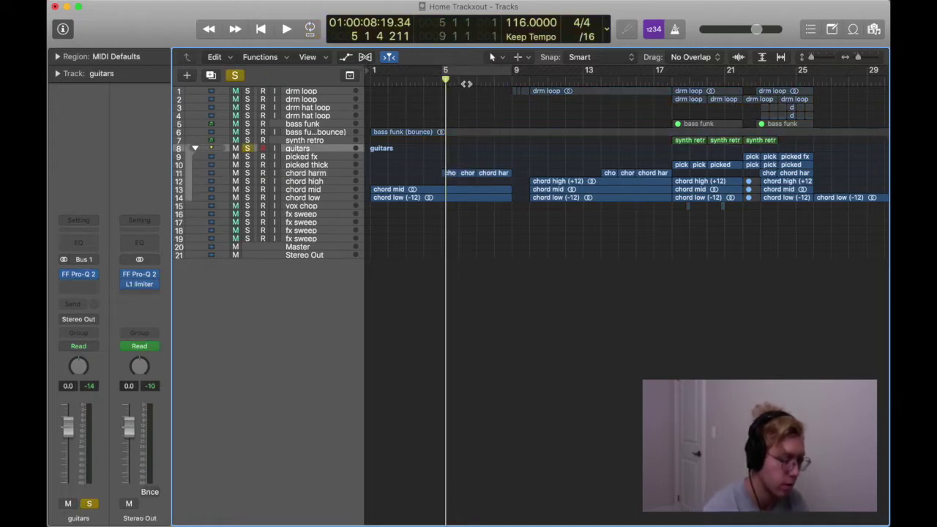
left_click(462, 81)
key("space")
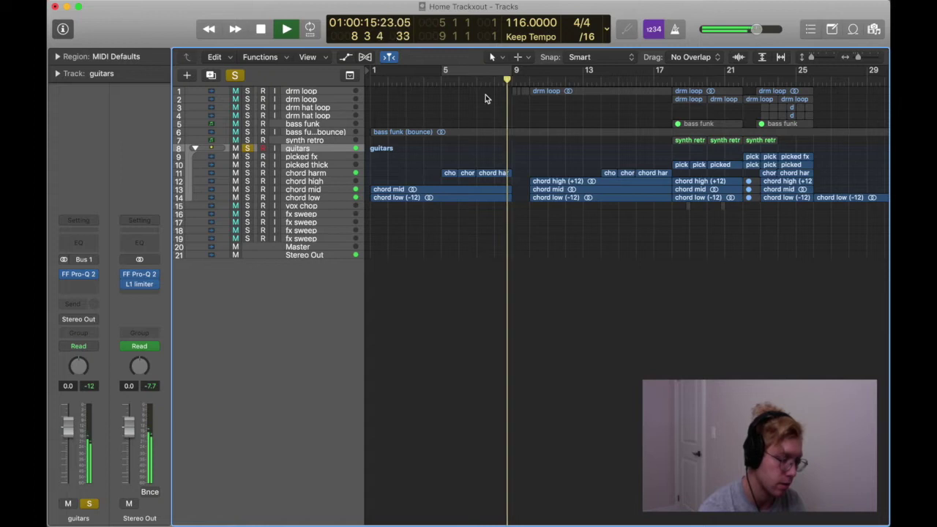
key("s")
key("space")
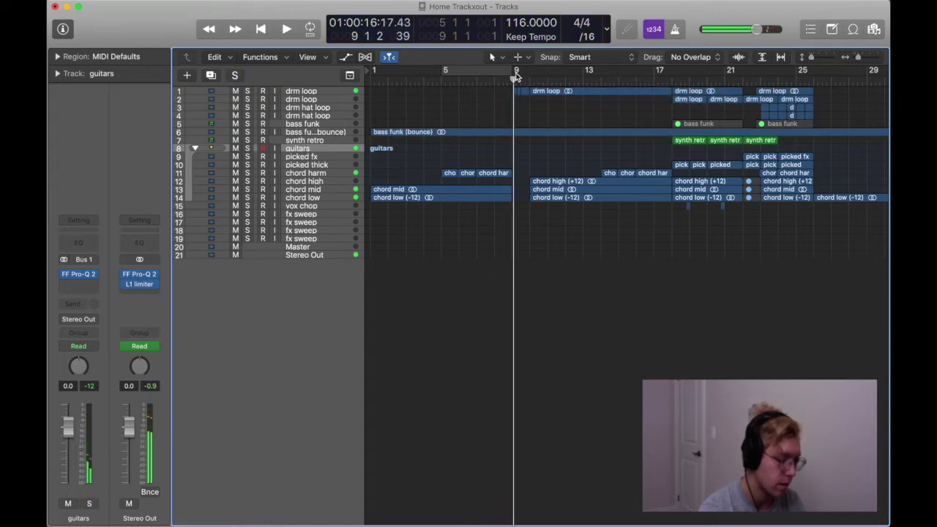
Step: Set the cycle range to bars 9 to 18 and play the drum entrance from bar 9
left_click_drag(514, 71, 672, 72)
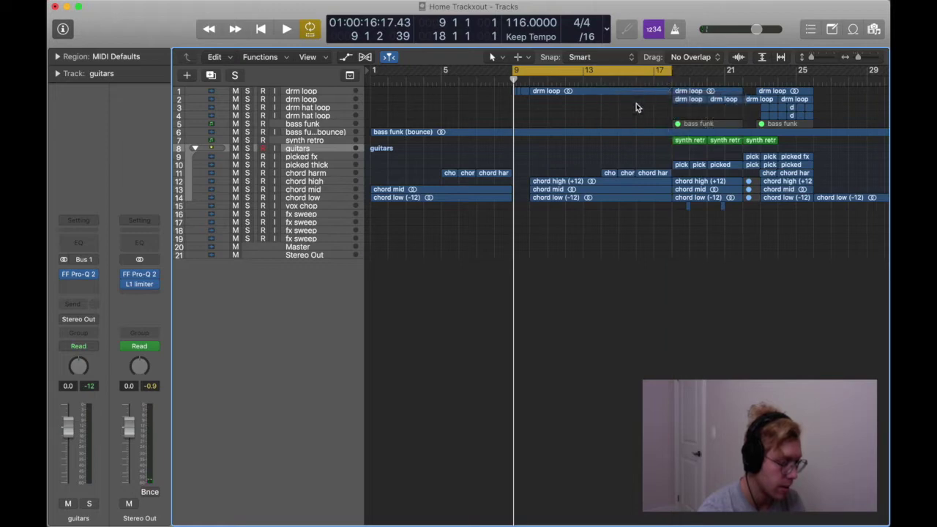
key("super+Right")
key("super+Right")
left_click(821, 58)
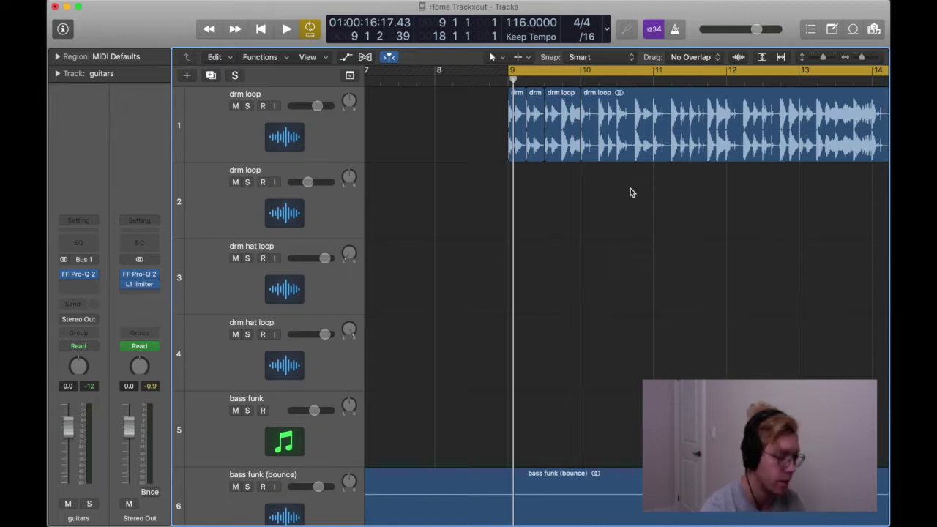
key("space")
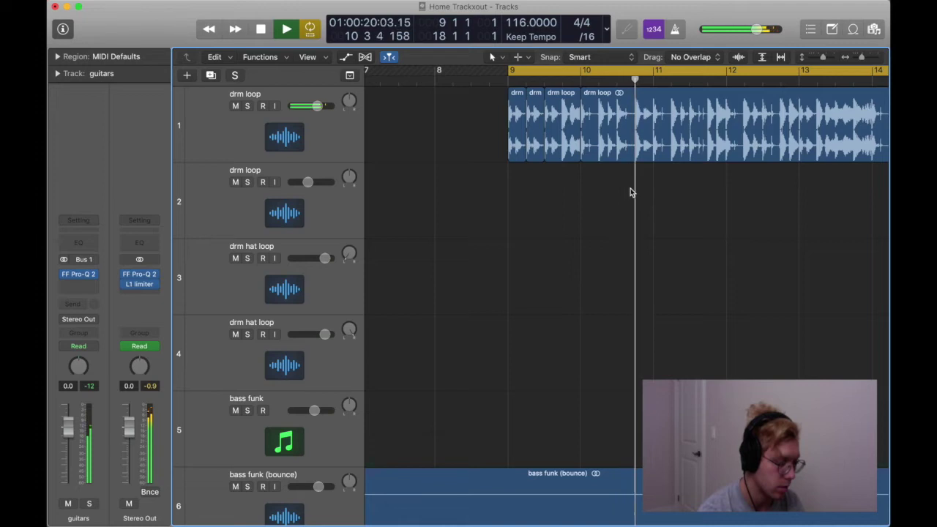
key("space")
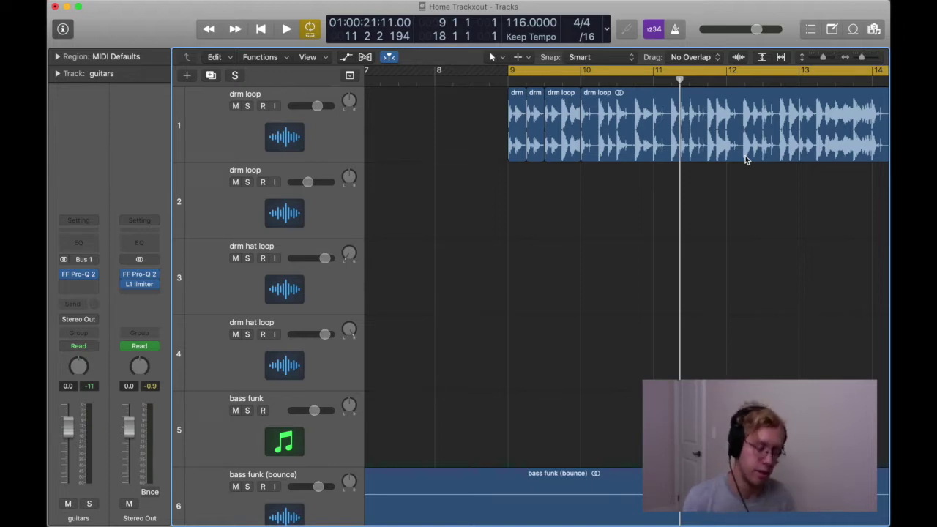
Step: Look over the track layers and play the full mix from about bar 14, where chord harm re-enters
key("super+Left")
left_click_drag(822, 57, 819, 64)
scroll(614, 148, "down", 5)
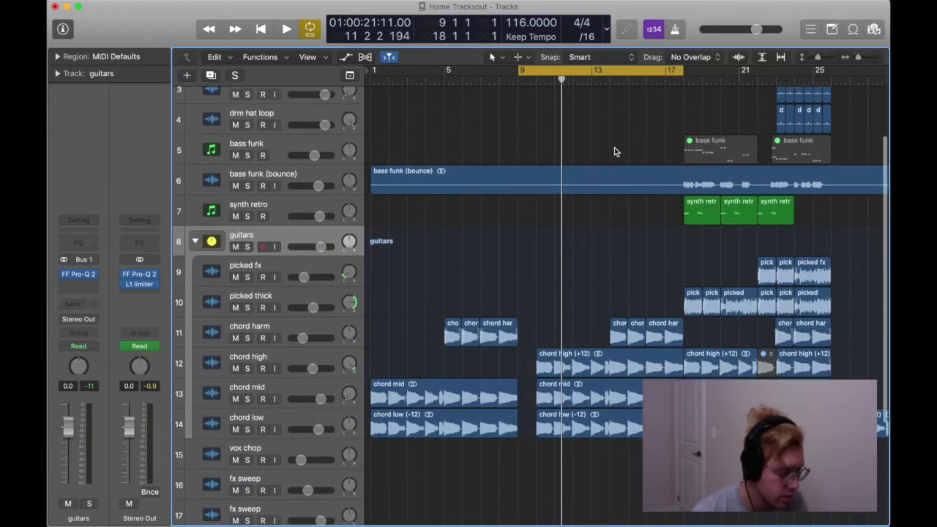
scroll(584, 158, "down", 1)
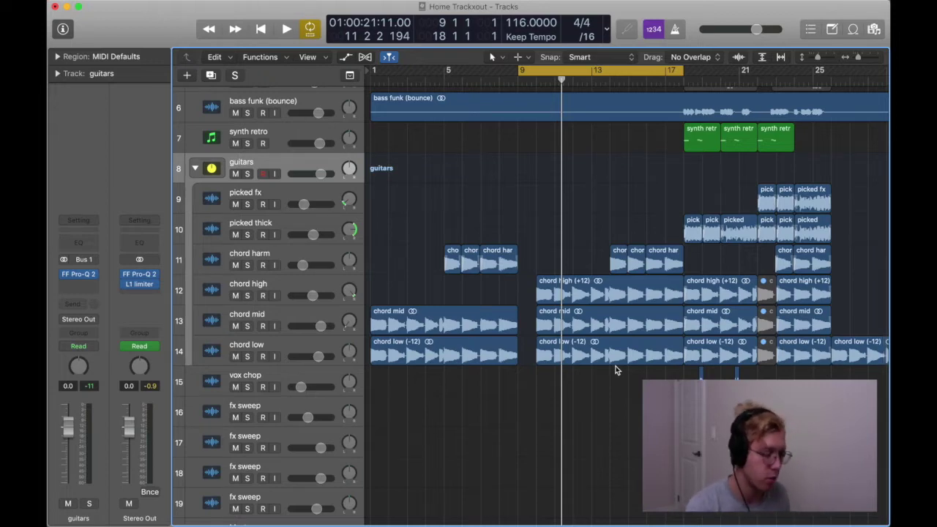
scroll(614, 370, "up", 5)
scroll(615, 370, "down", 7)
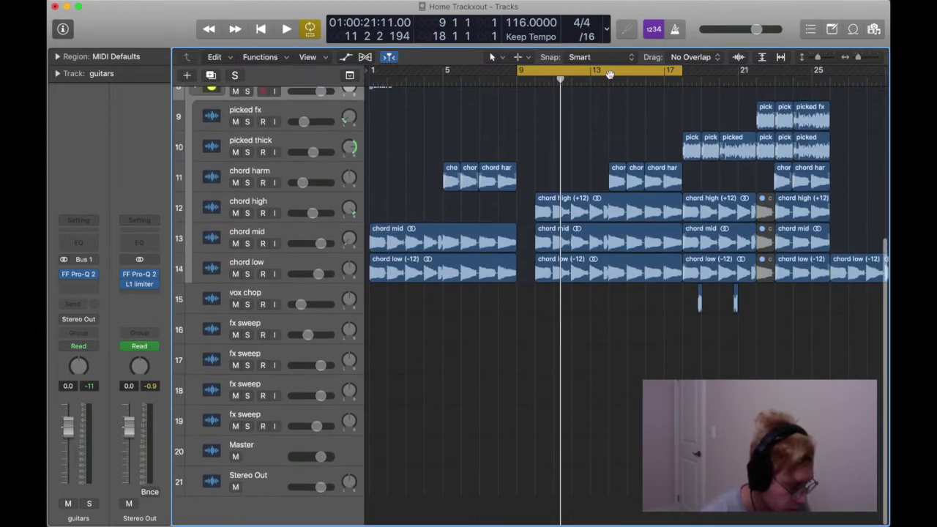
scroll(609, 74, "up", 7)
left_click(609, 74)
key("space")
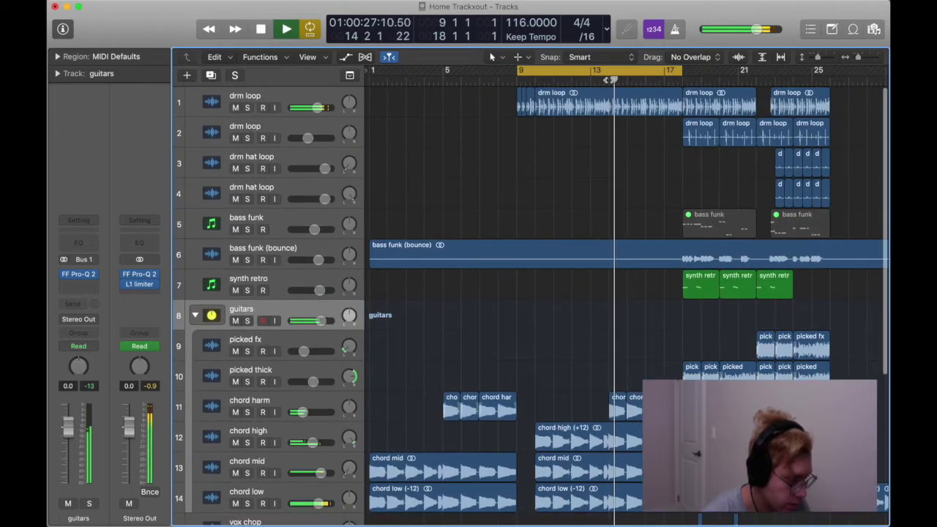
key("space")
Step: Turn off the cycle over bars 9 to 18 and bring the section after bar 18 into view
scroll(703, 146, "left", 2)
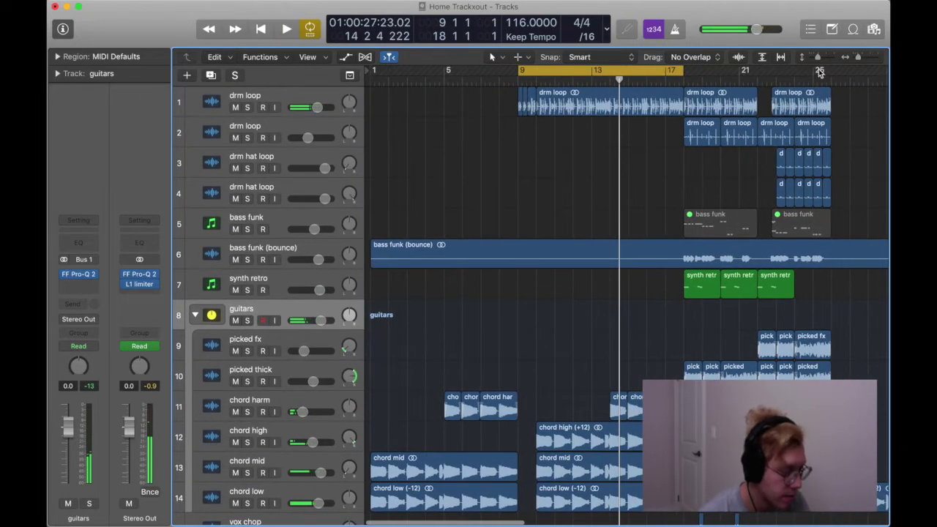
key("super+Up")
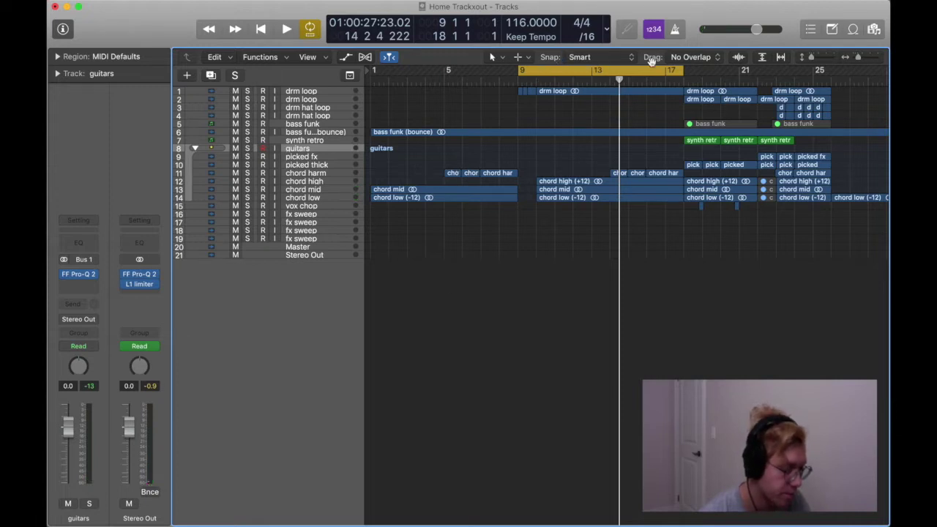
left_click(600, 73)
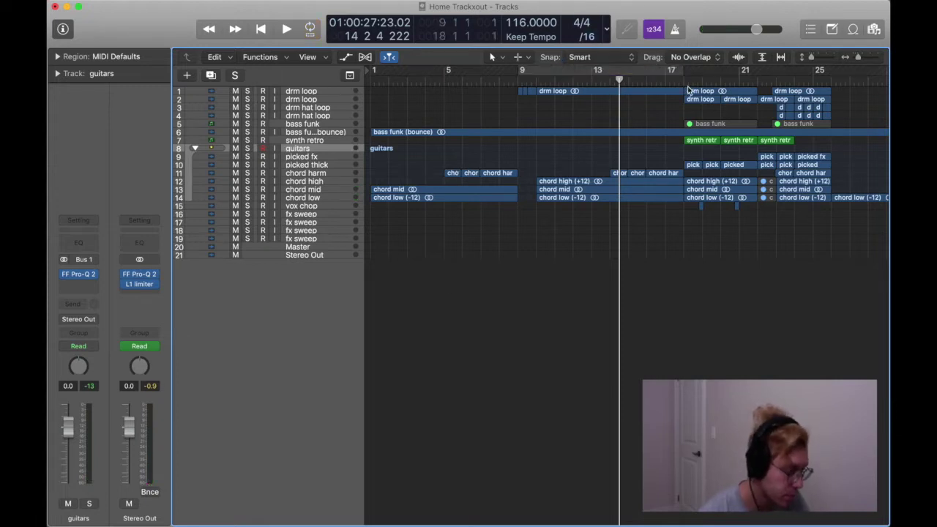
scroll(679, 80, "right", 3)
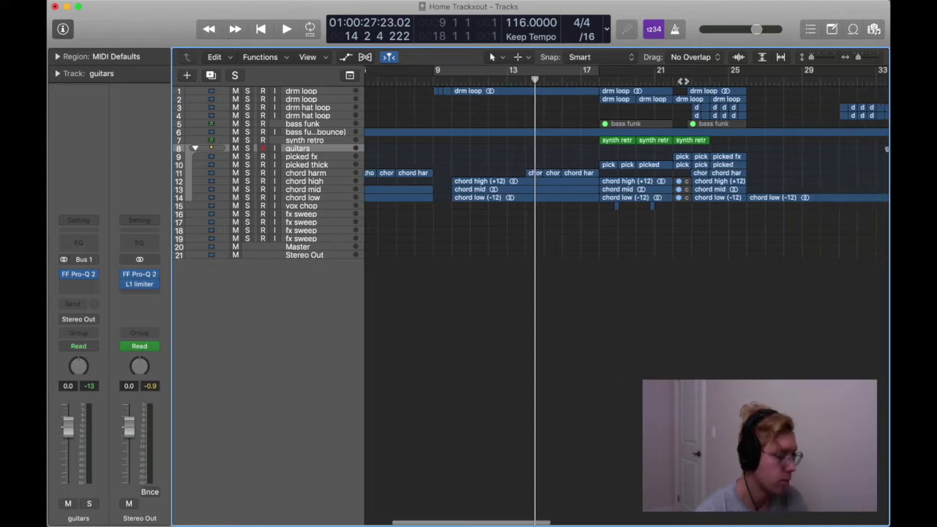
Step: Set the cycle range to bars 18 to 26 and play the full mix of that section
left_click_drag(605, 77, 744, 95)
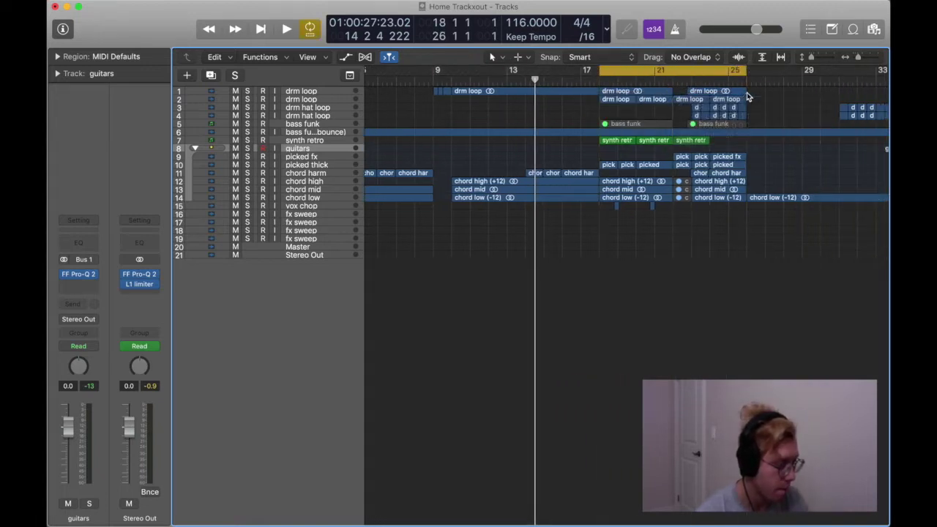
key("space")
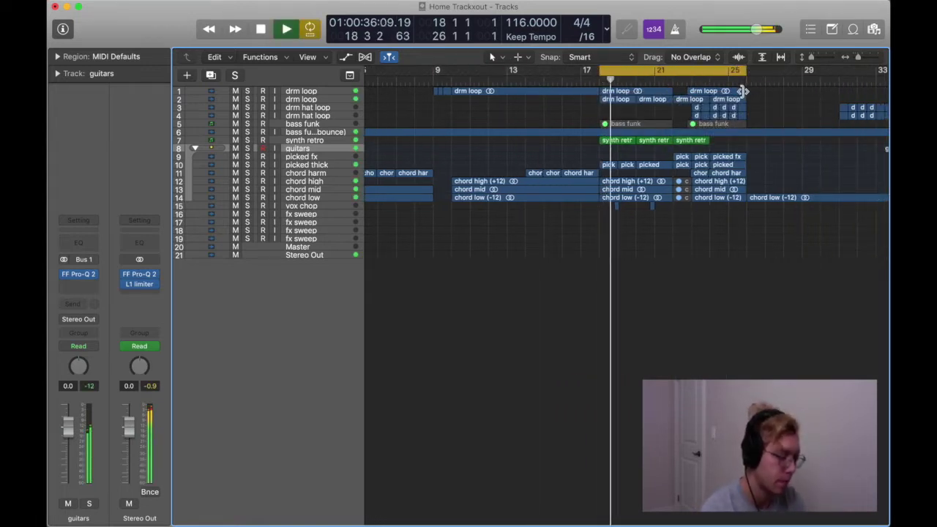
key("space")
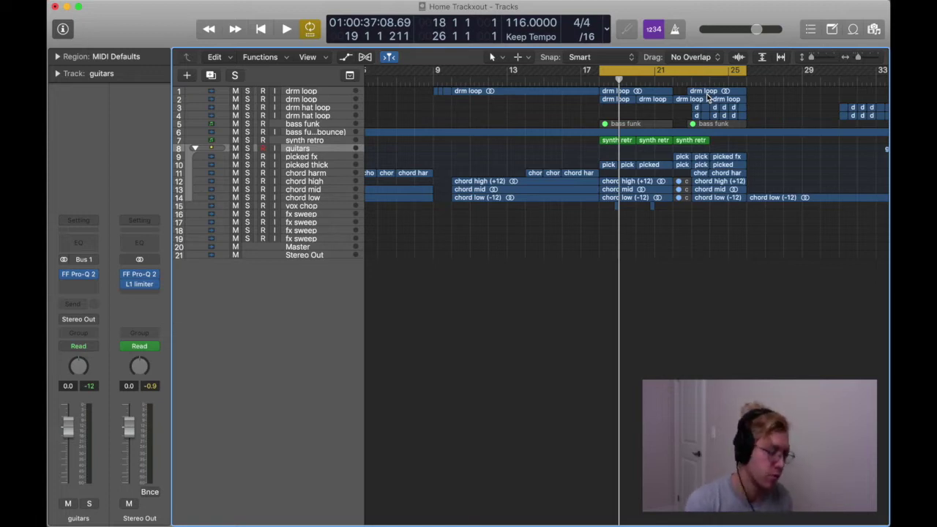
left_click(580, 81)
key("space")
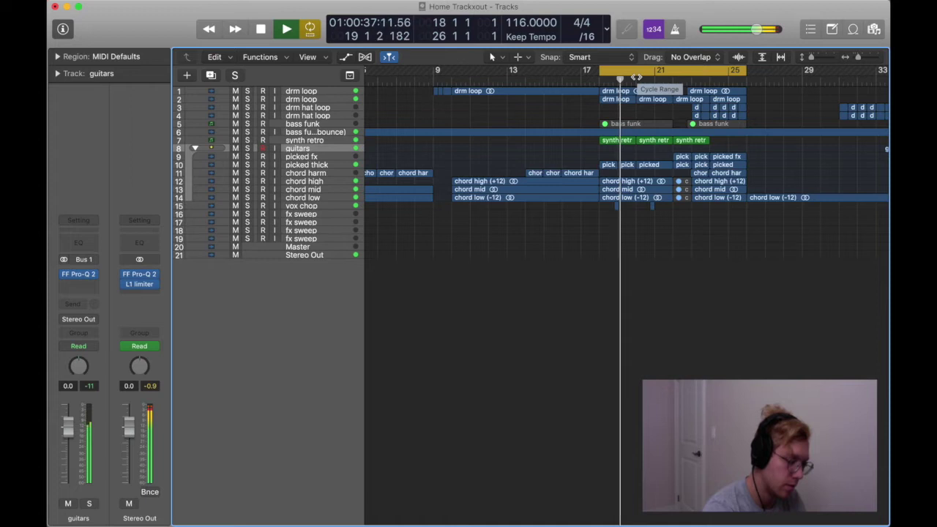
key("space")
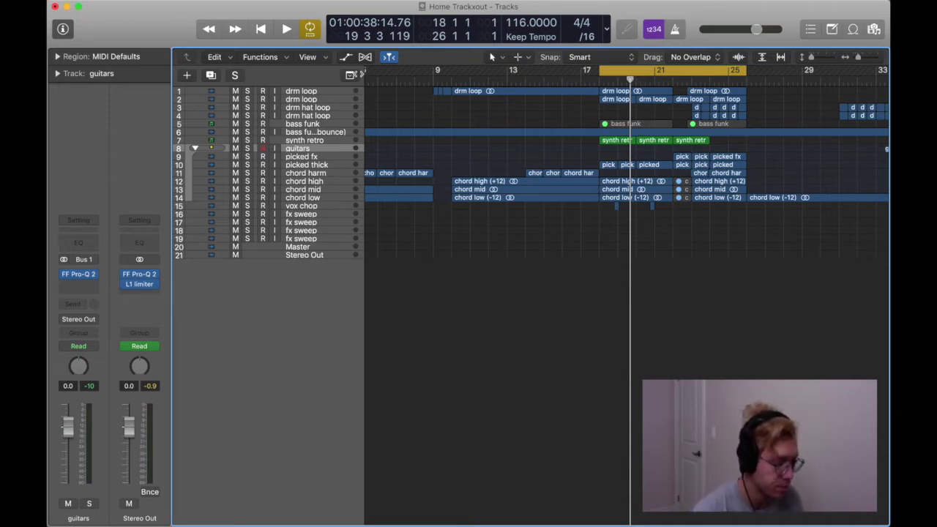
Step: Solo the synth retro track and play it from bar 18
left_click(316, 132)
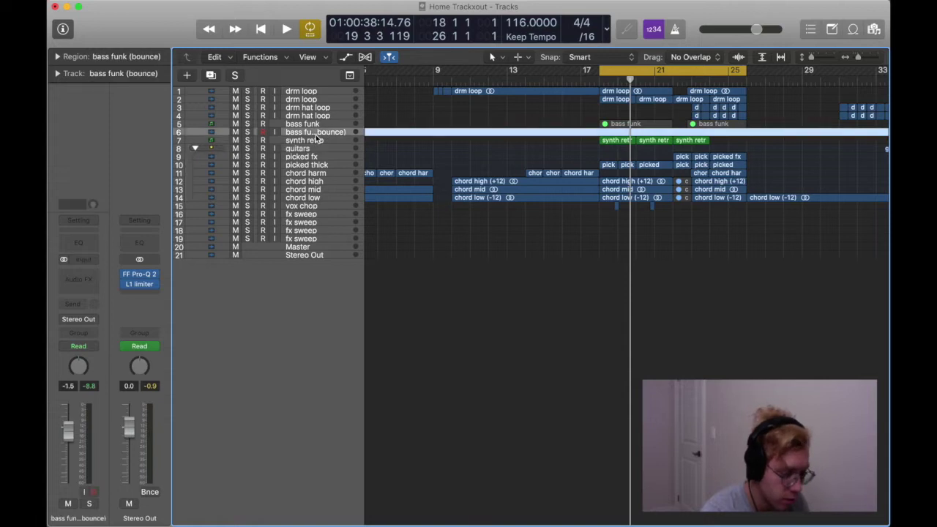
left_click(316, 140)
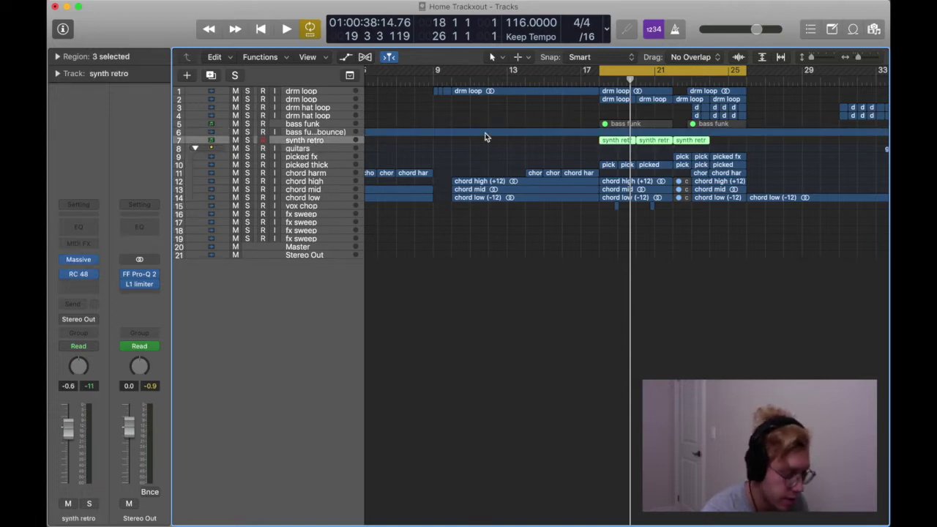
key("s")
key("space")
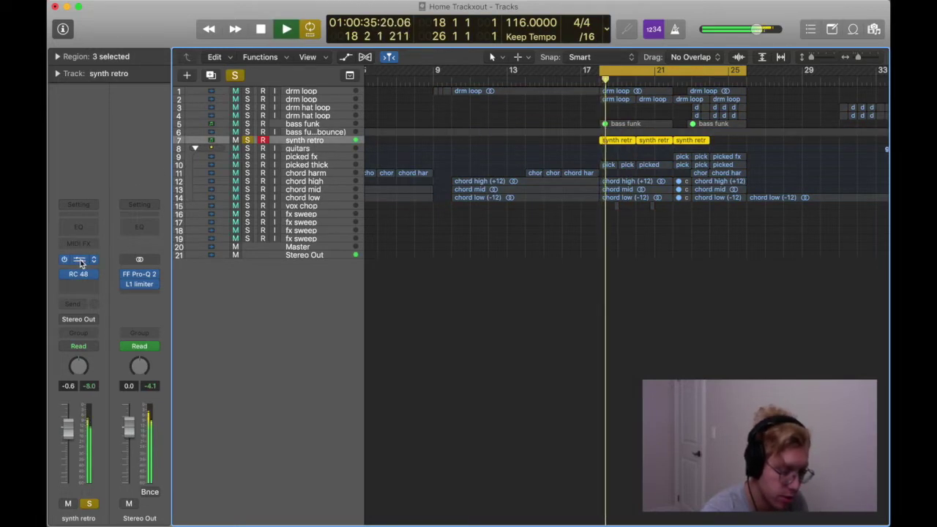
key("space")
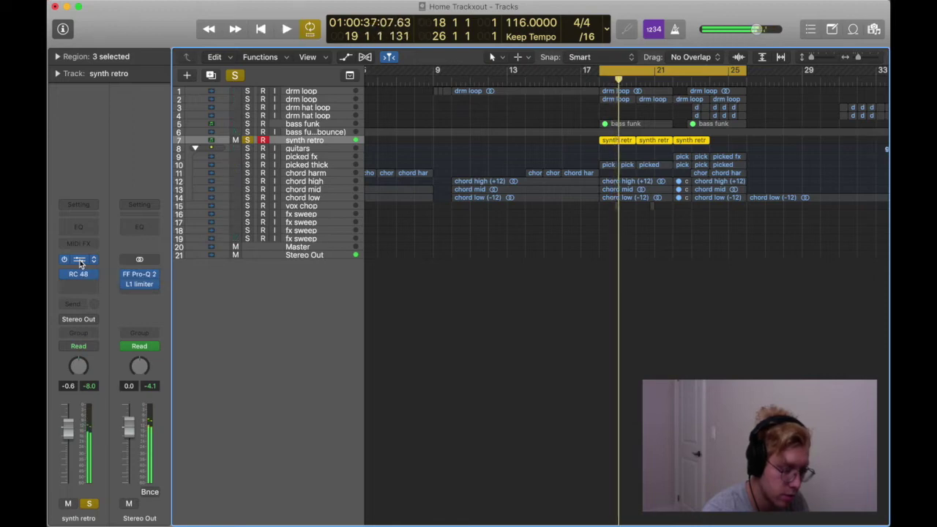
Step: Examine the Massive plug-in with the Fairlight Dreamin' preset during playback, close it and unsolo synth retro
left_click(80, 260)
left_click_drag(266, 24, 494, 16)
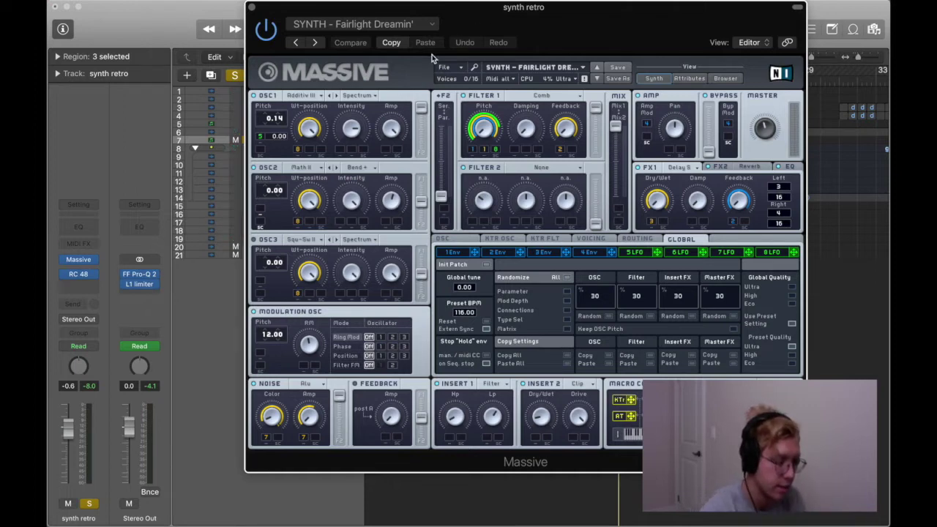
key("space")
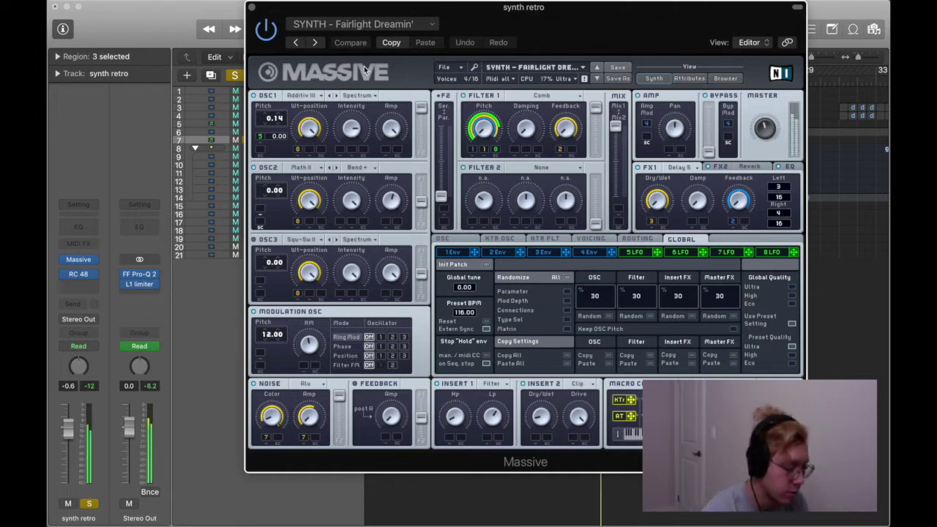
left_click(252, 8)
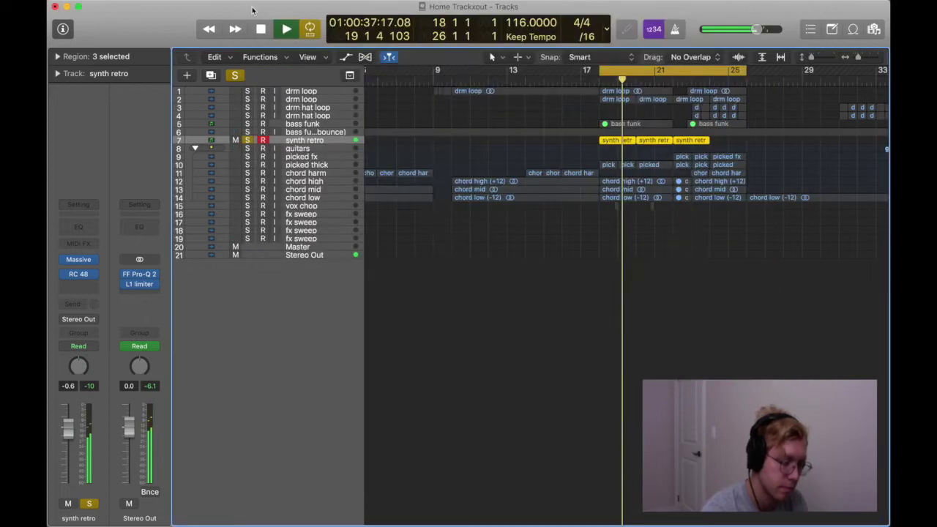
key("s")
Step: Solo the picked thick track and play it within the cycled section
left_click(308, 166)
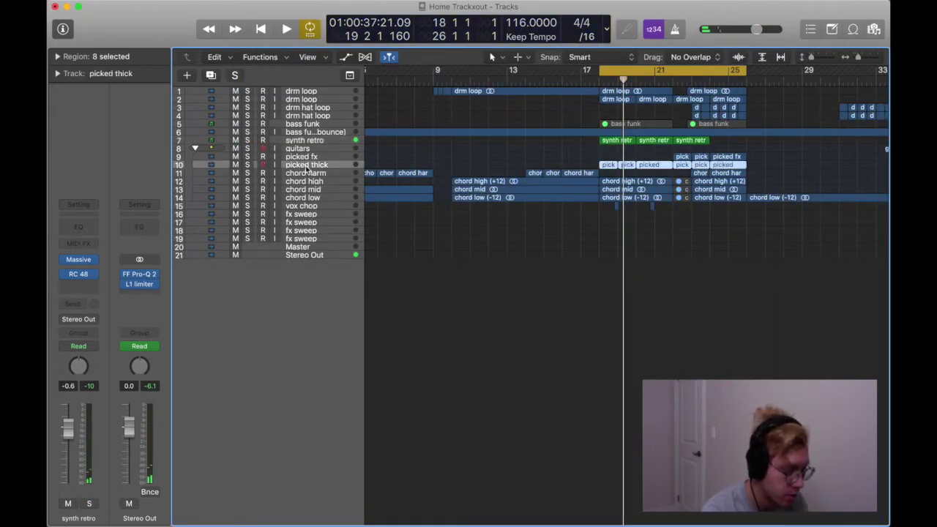
key("s")
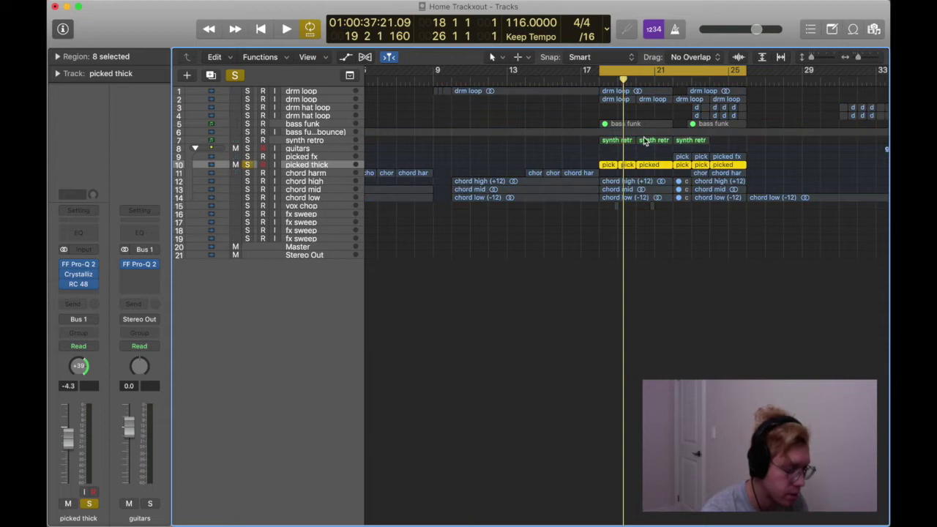
key("space")
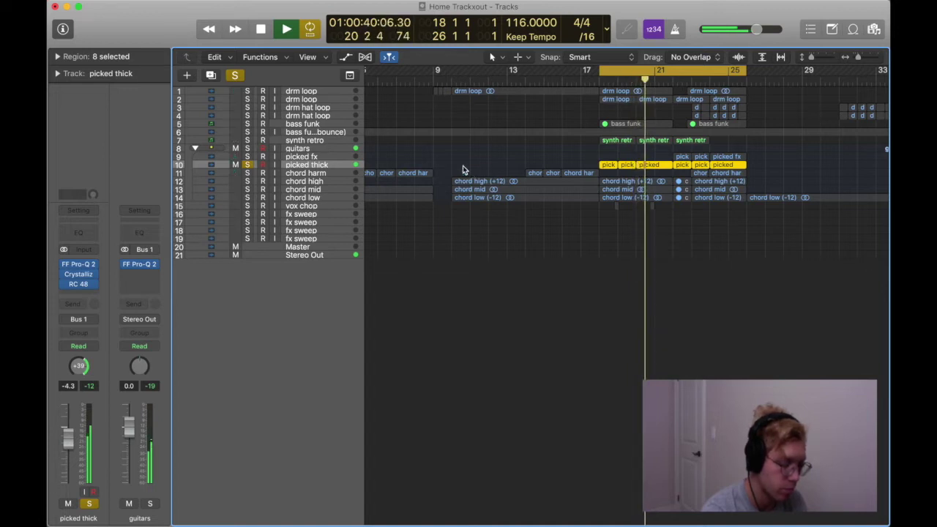
key("space")
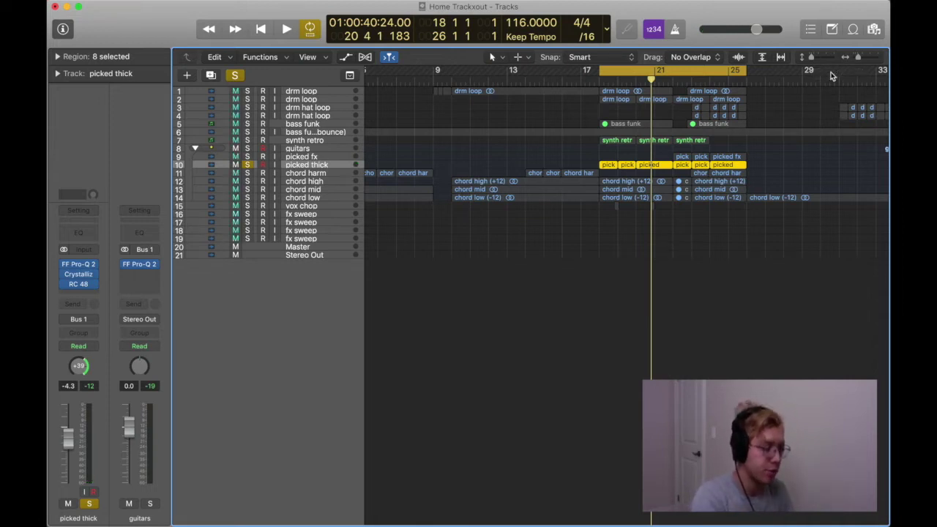
Step: Examine the region parameters of the individual picked thick regions and a picked fx region
left_click(57, 55)
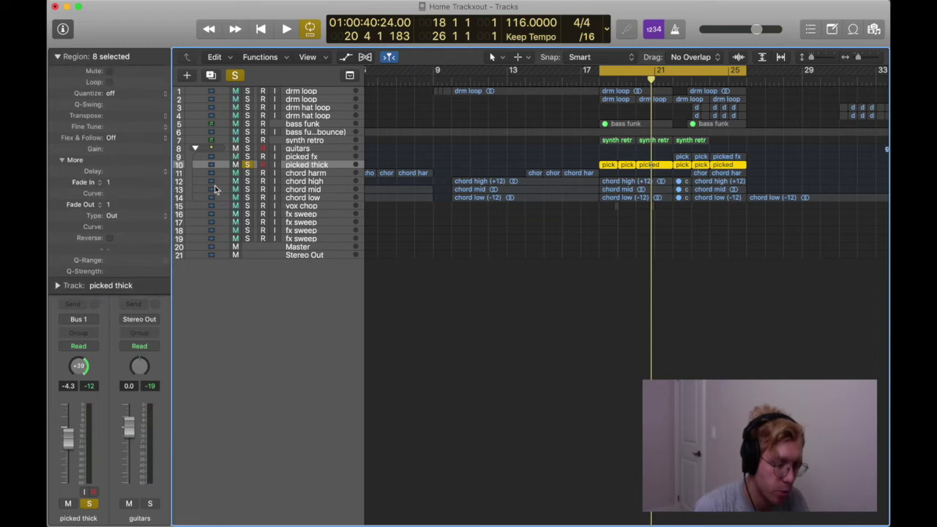
left_click(629, 157)
left_click(627, 167)
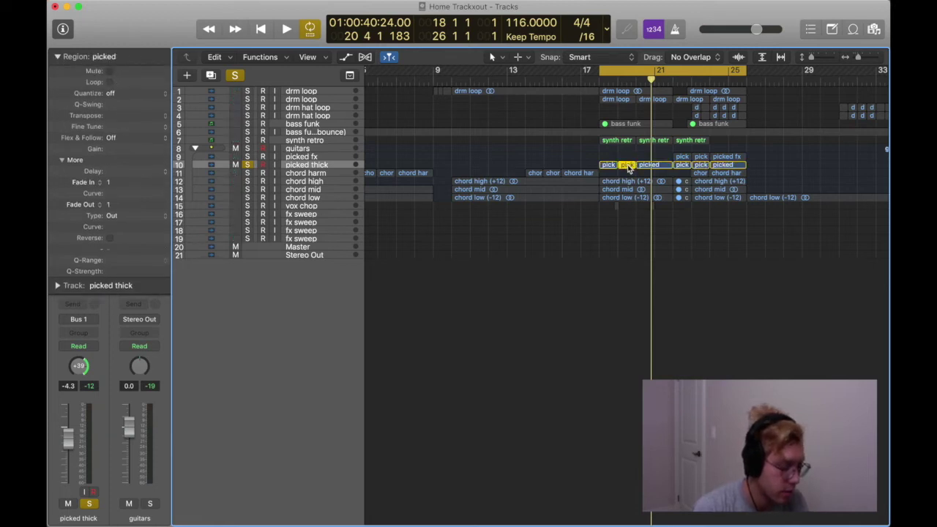
left_click(627, 164)
left_click(651, 165)
left_click(699, 165)
left_click(714, 164)
left_click(700, 166)
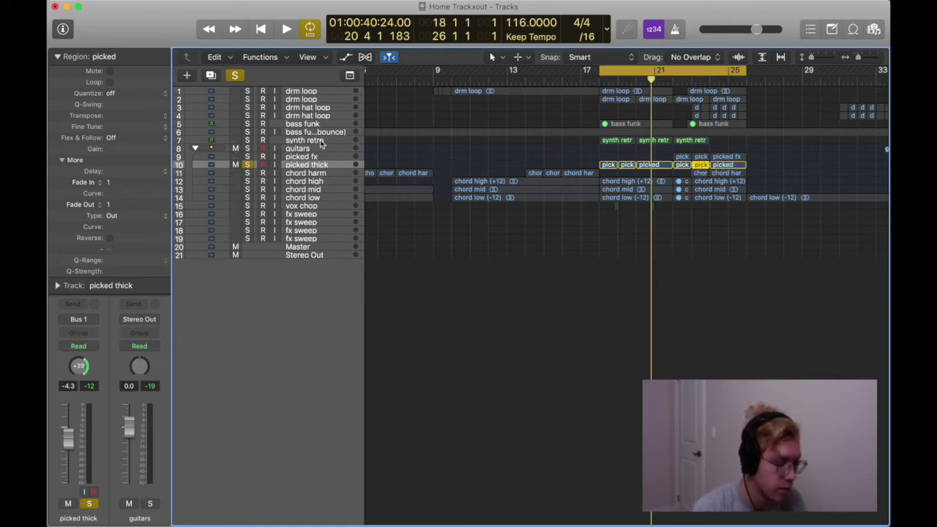
left_click(691, 158)
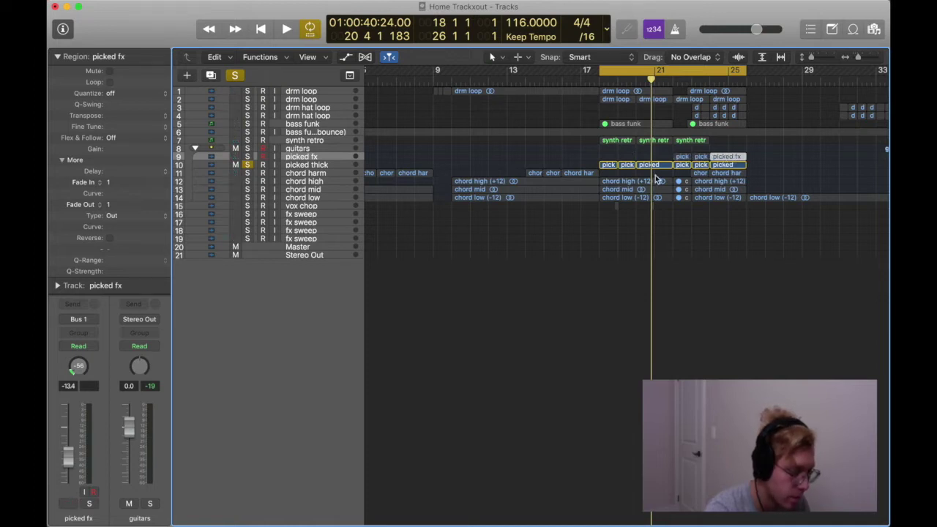
Step: Reselect the picked thick track and play its soloed regions again from bar 18
left_click(322, 164)
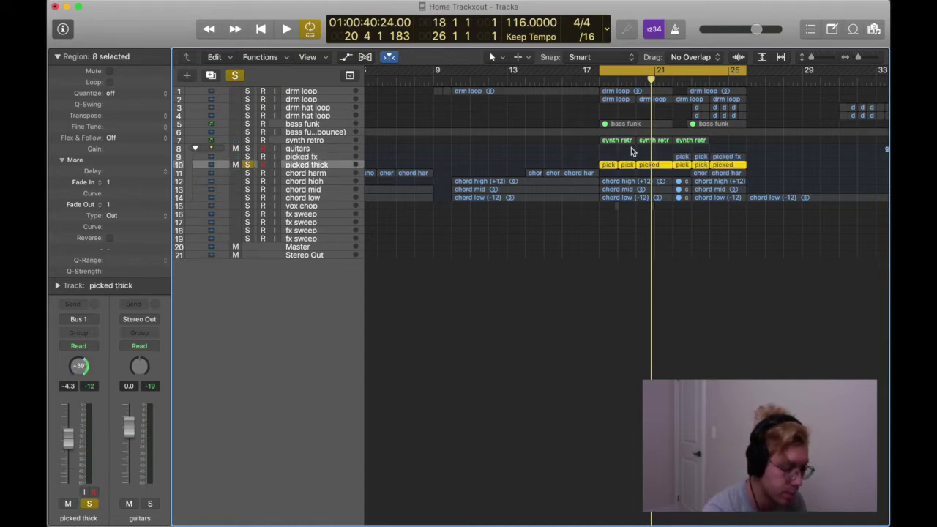
key("space")
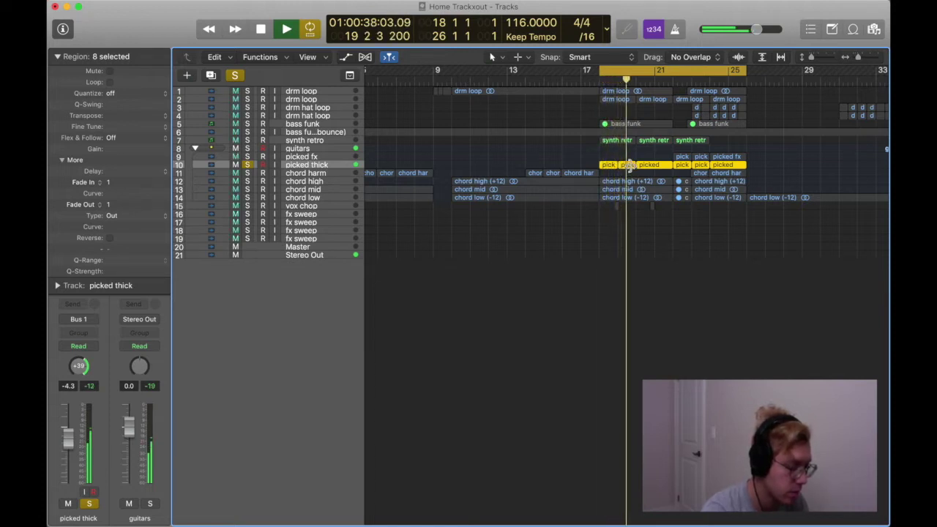
left_click(654, 158)
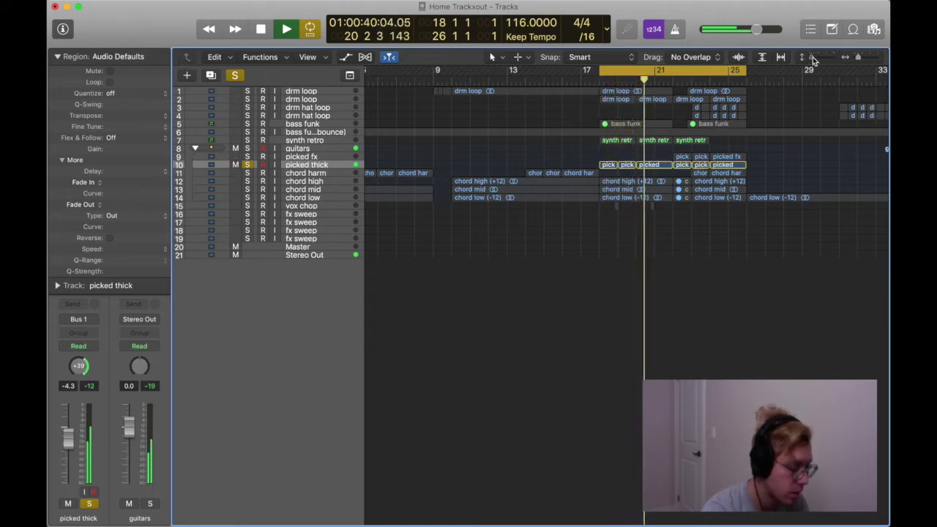
Step: Stop playback, copy the last picked thick region past the cycle range and extend the copy over bars 27 to 31
key("z")
key("space")
left_click_drag(666, 219, 768, 215)
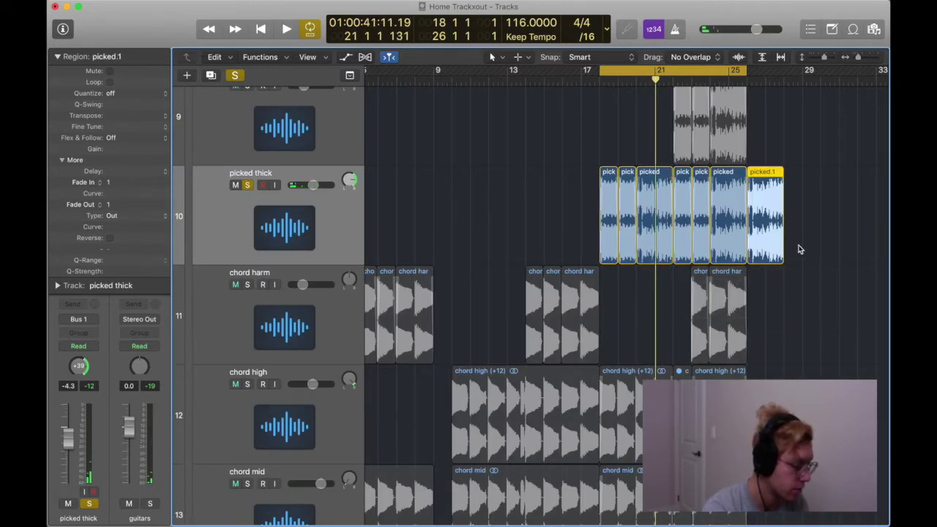
left_click_drag(782, 247, 762, 249)
Step: Play the extended picked thick copy from bar 27 and delete it
left_click(762, 85)
key("space")
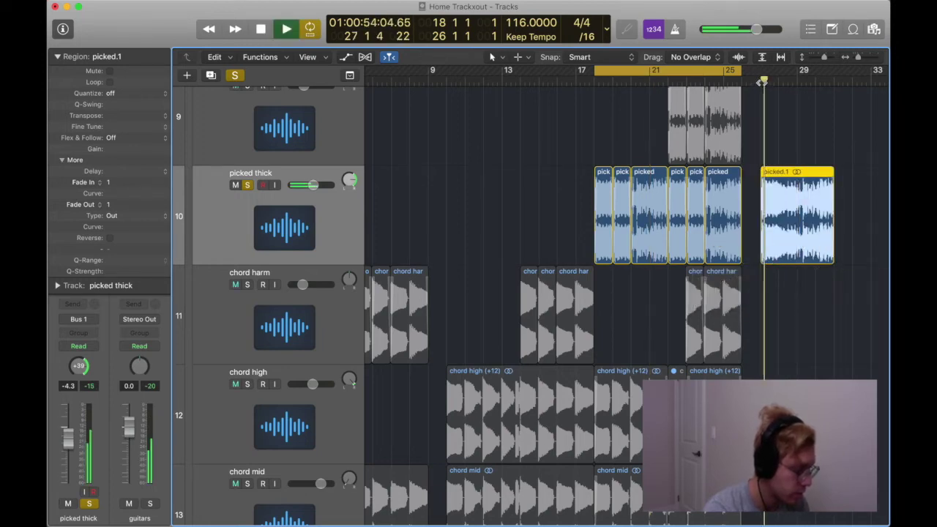
scroll(808, 172, "up", 5)
scroll(808, 172, "right", 3)
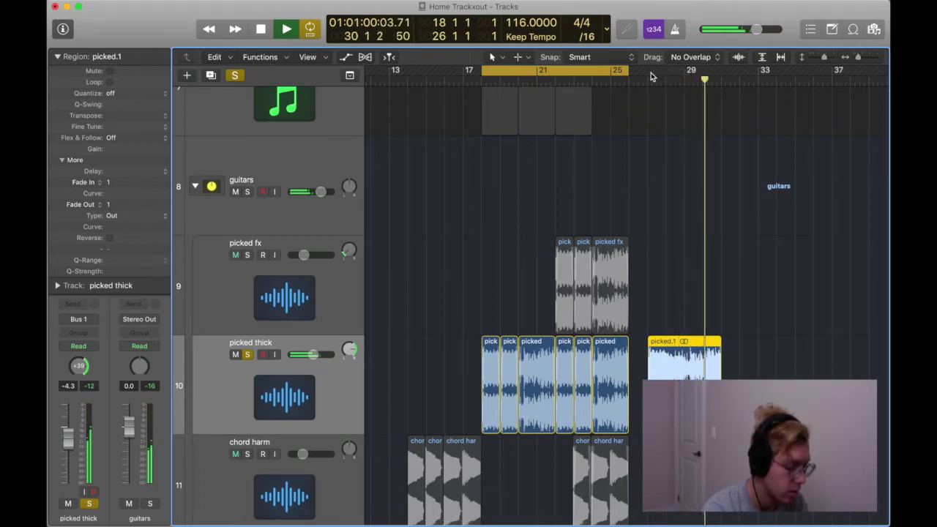
key("space")
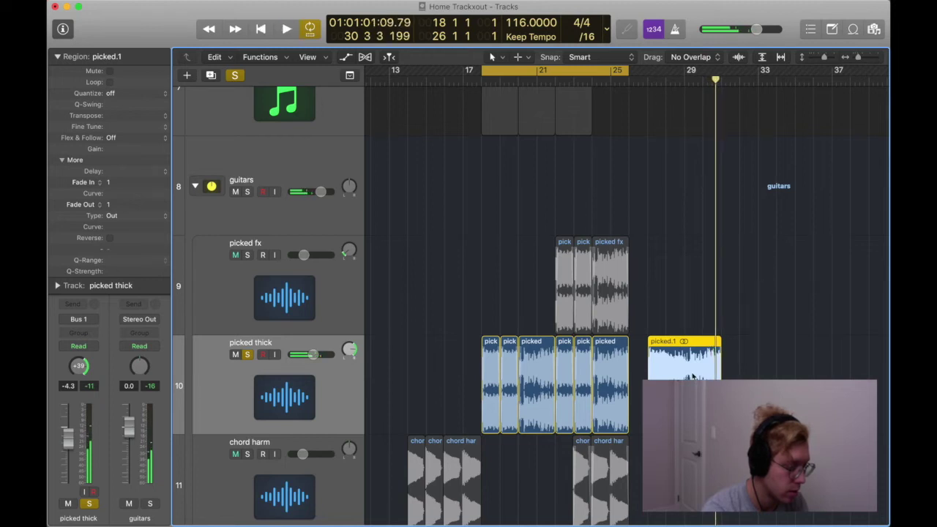
key("Delete")
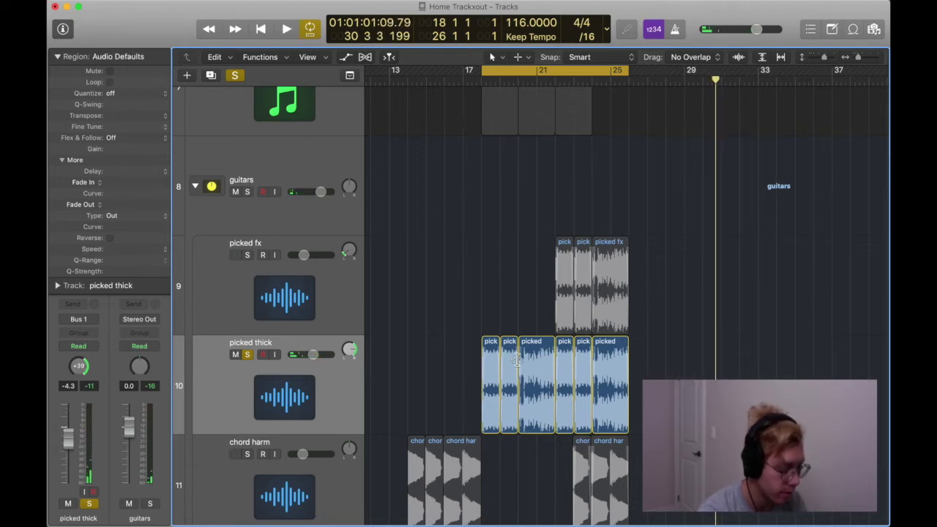
Step: Solo the chord high track in place of picked thick
left_click_drag(518, 376, 444, 395)
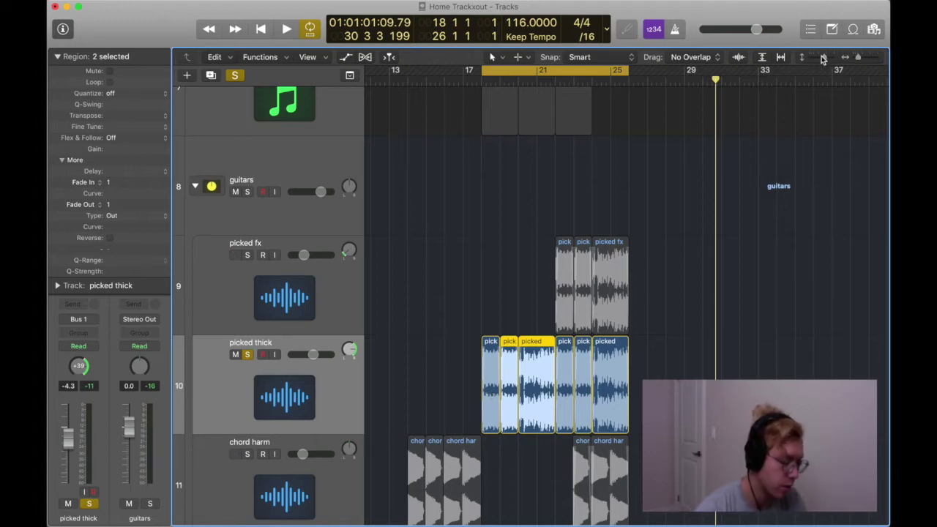
left_click_drag(825, 59, 817, 57)
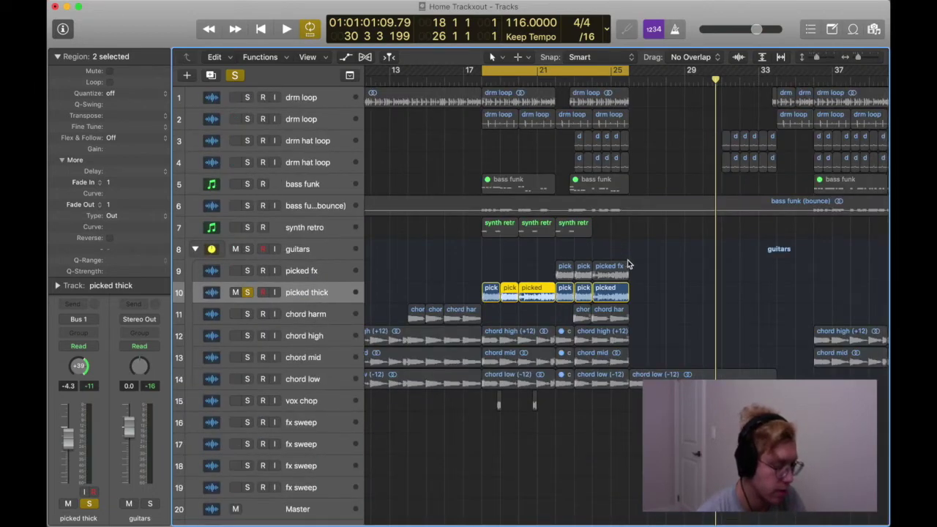
left_click(646, 278)
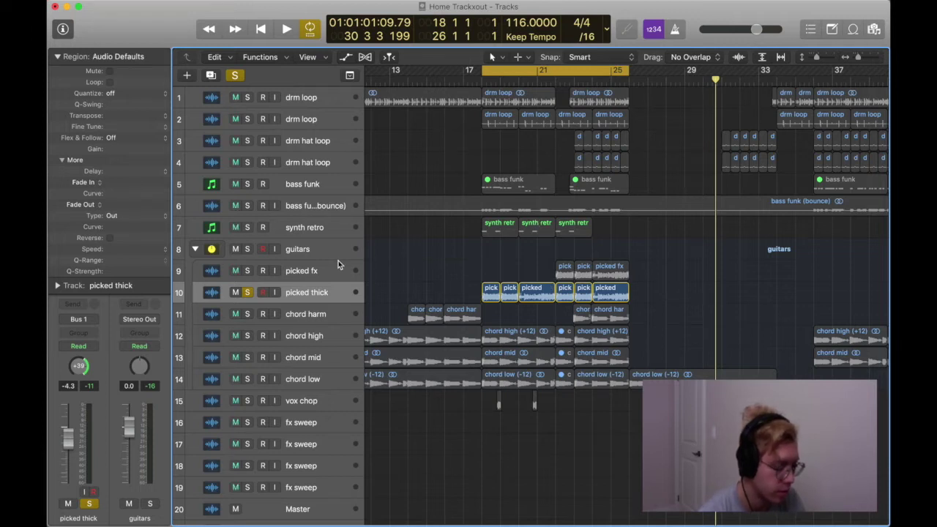
left_click(248, 336)
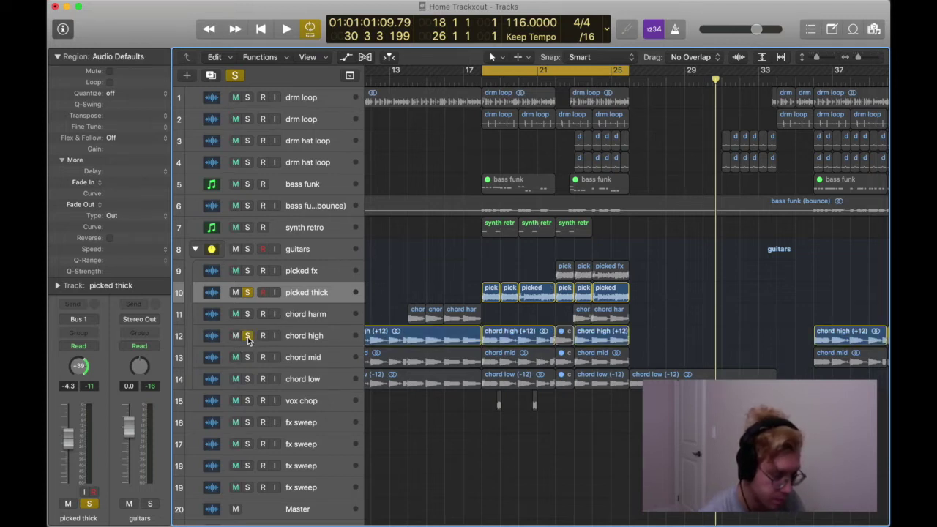
left_click(247, 292)
Step: Select the chord high track and collapse the region parameters to reveal the plug-ins on its channel strip
scroll(431, 349, "left", 10)
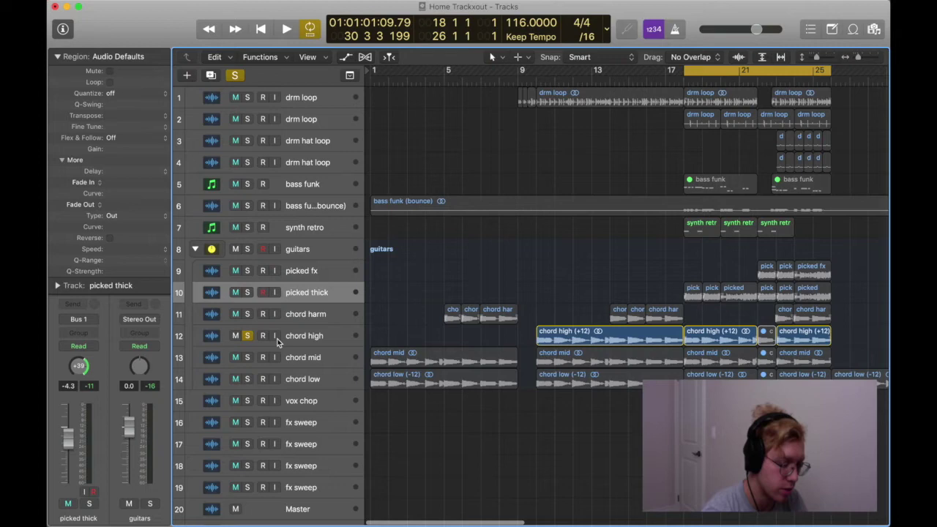
scroll(432, 349, "up", 5)
scroll(432, 349, "right", 10)
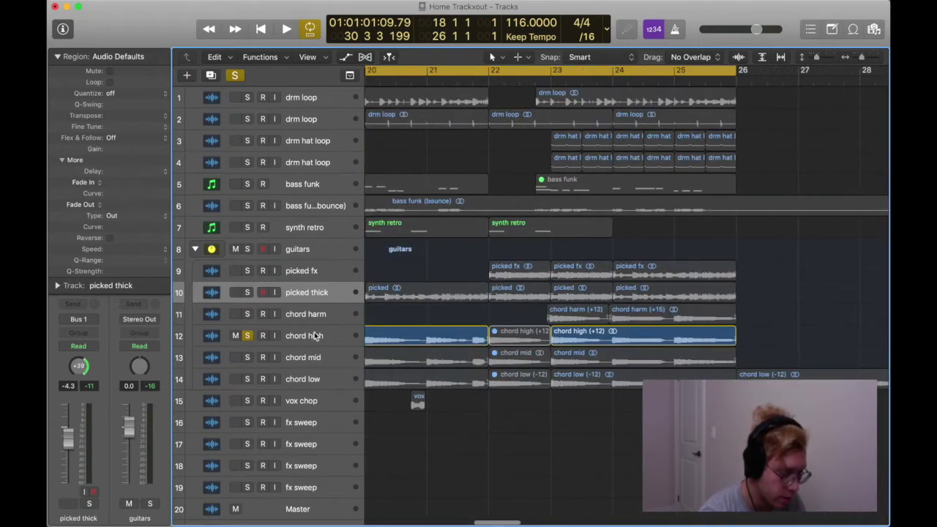
left_click(429, 335)
left_click(57, 53)
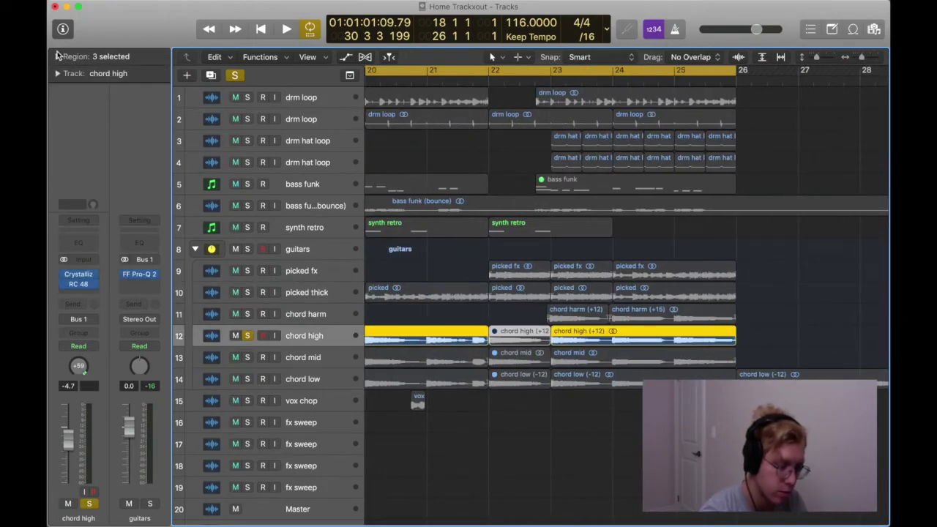
Step: Check the transposition of the selected chord high regions and solo the chord mid track in place of chord high
left_click(57, 52)
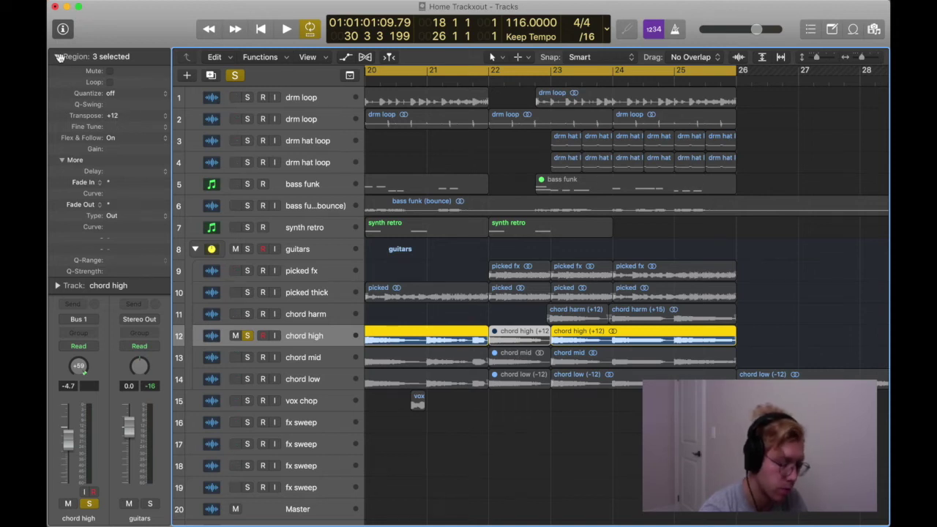
left_click(57, 56)
scroll(398, 357, "left", 3)
left_click(294, 355)
left_click(248, 336)
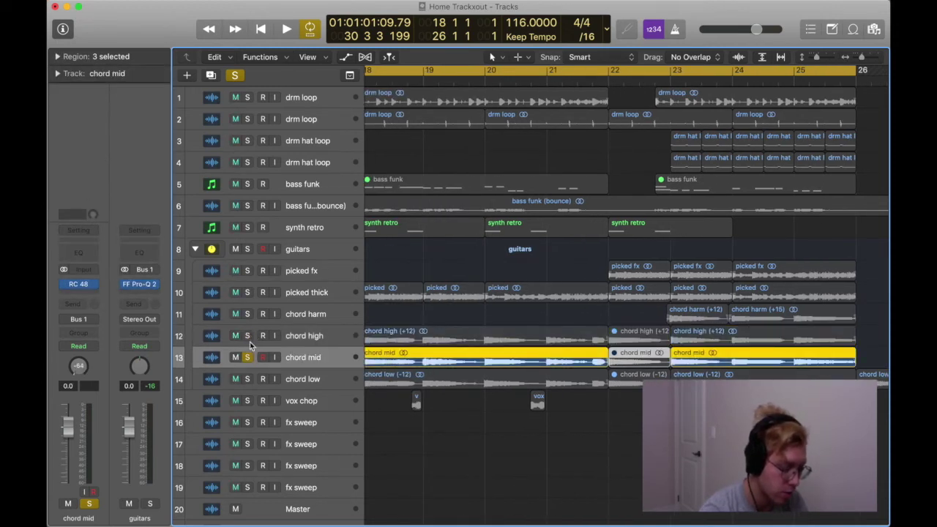
Step: Solo chord high in place of chord mid and play it from bar 18
scroll(427, 361, "left", 5)
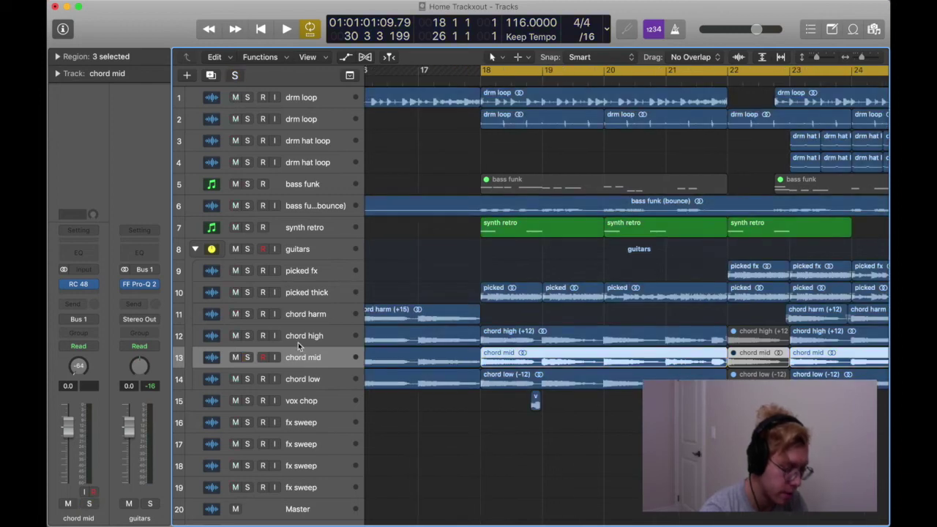
left_click(300, 339)
key("space")
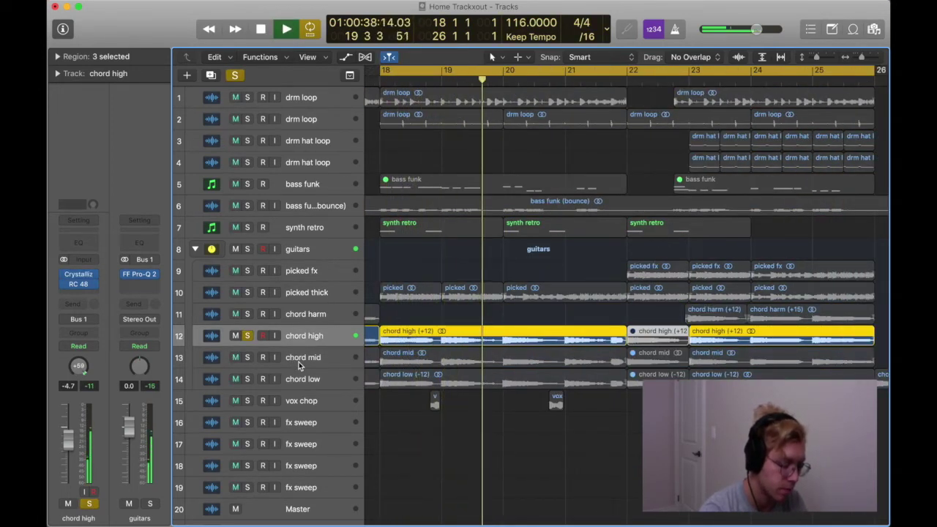
scroll(501, 341, "down", 6)
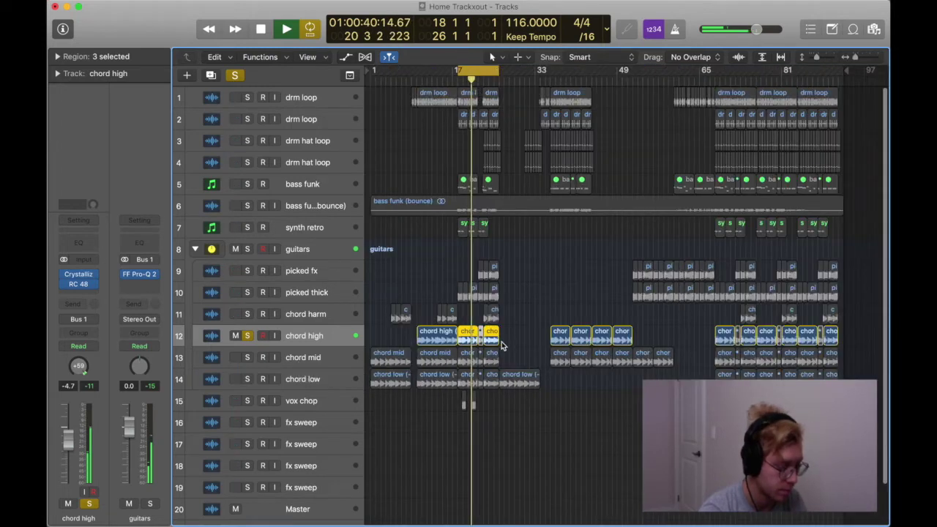
key("space")
Step: Add the chord mid and chord low tracks to the solo and play the three chord layers together
left_click(322, 360)
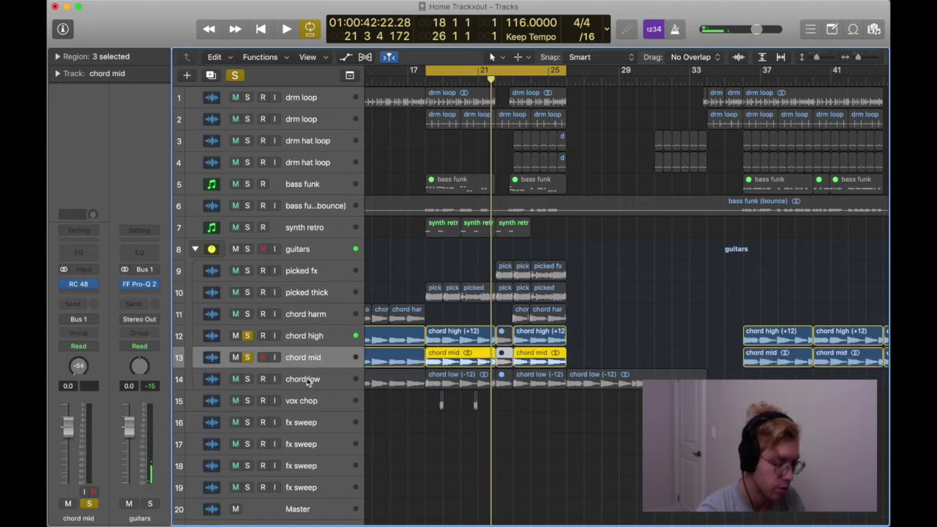
left_click(307, 379)
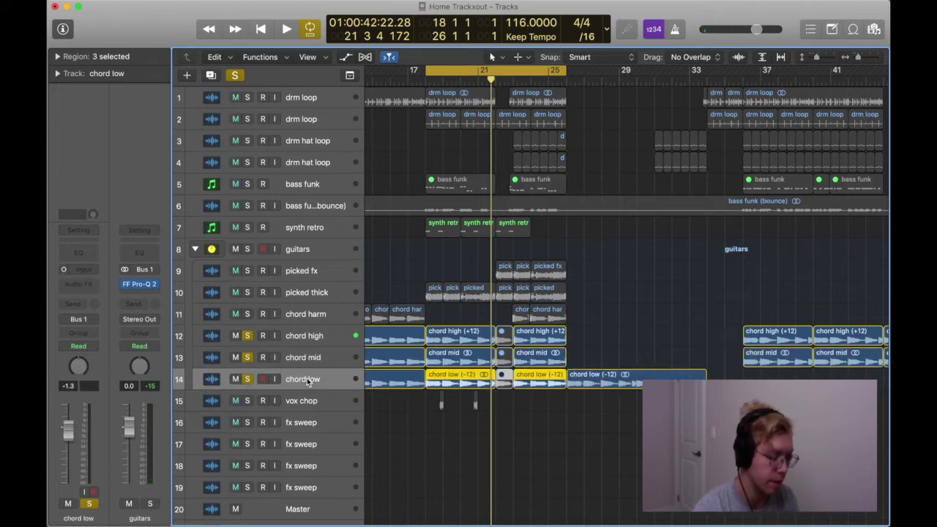
key("shift+space")
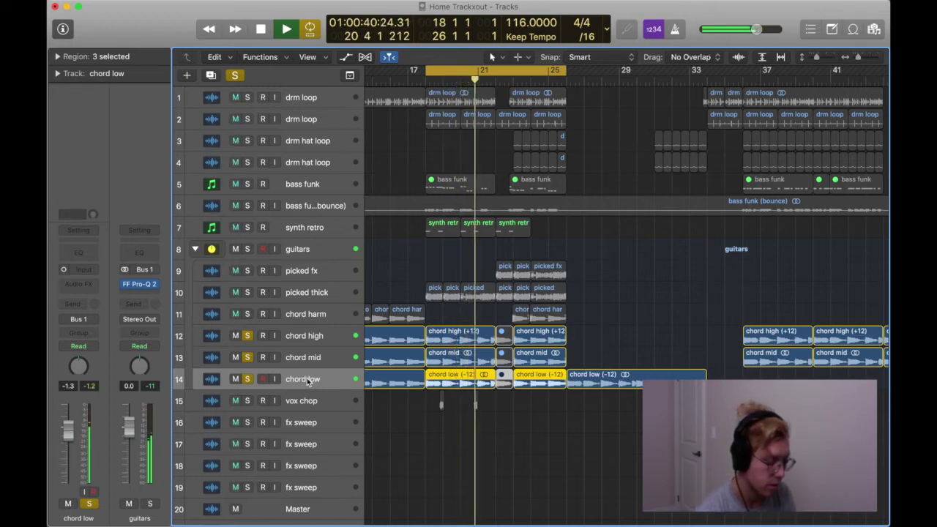
key("space")
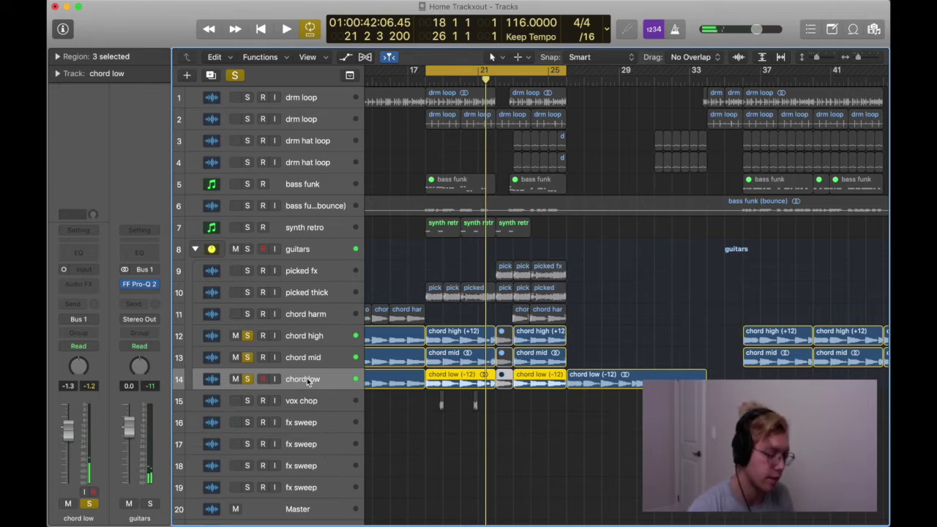
Step: Take chord high and chord mid out of solo during playback to hear chord low alone, and solo both again
left_click(246, 335)
key("space")
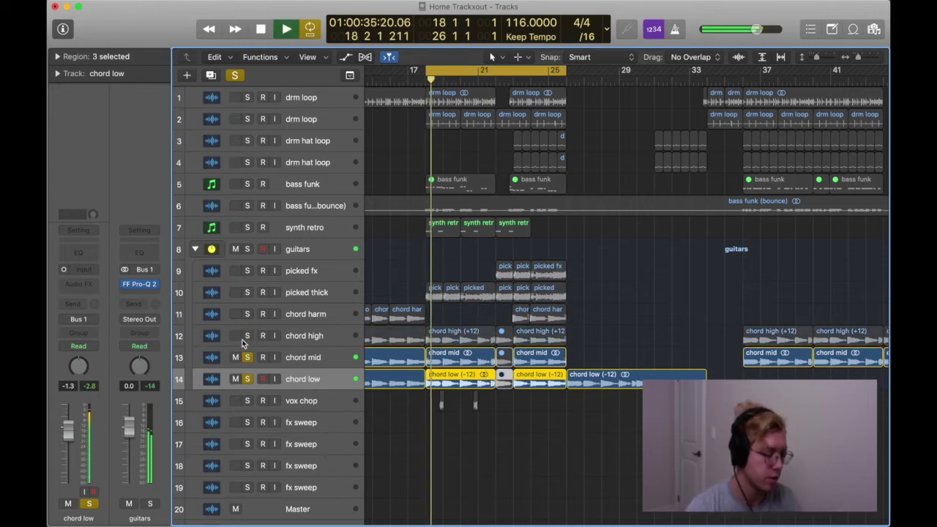
left_click(247, 357)
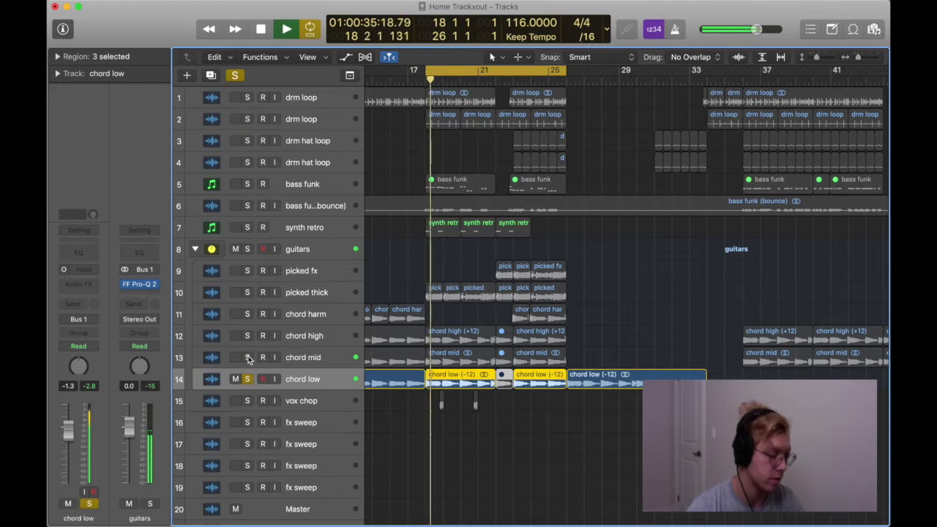
key("space")
left_click(246, 357)
left_click(248, 335)
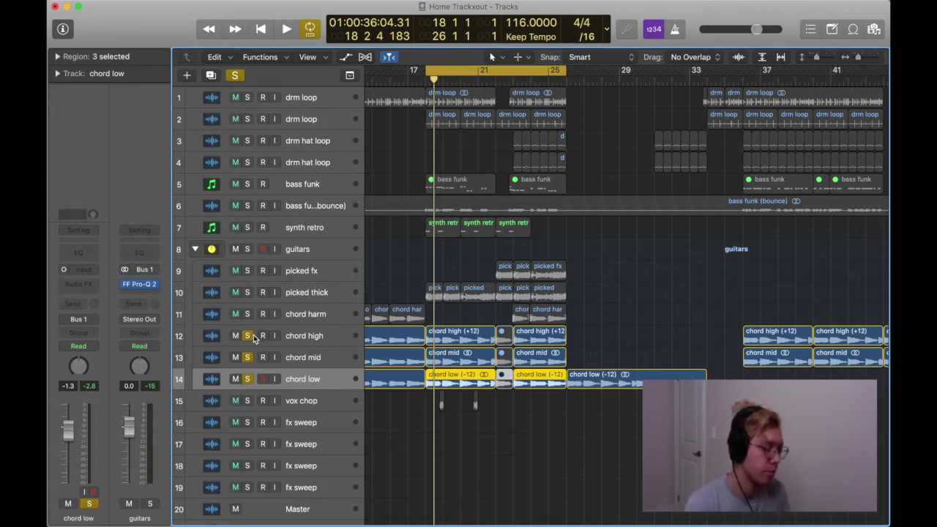
Step: Clear the solo on the three chord tracks together and briefly play the full mix
left_click(299, 338, "shift")
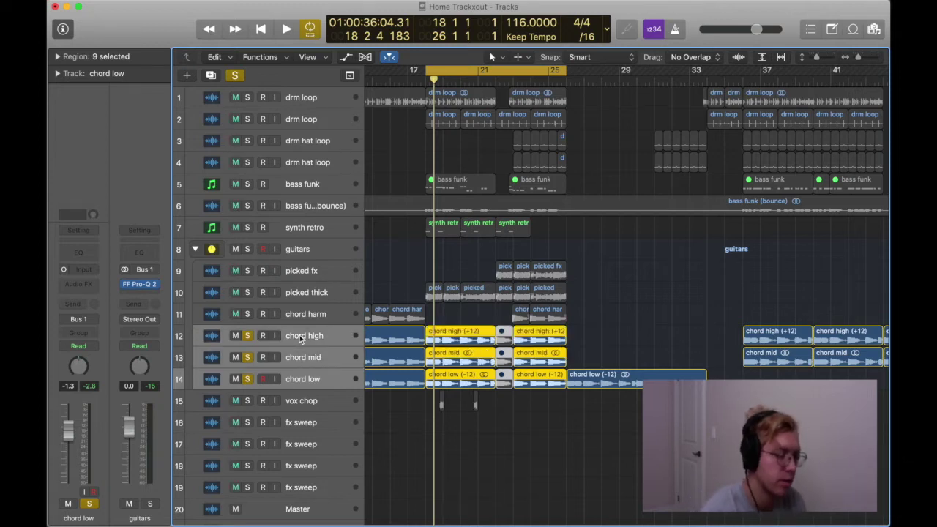
key("s")
key("space")
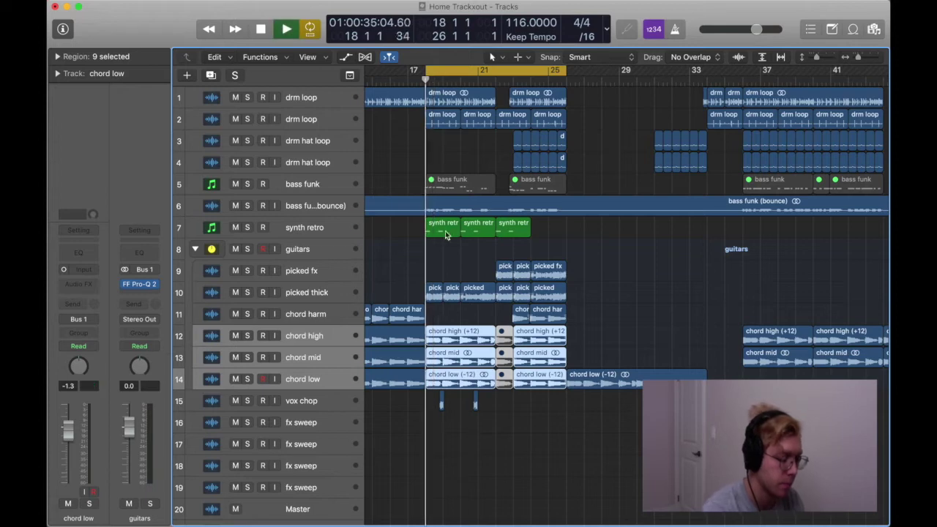
key("space")
Step: Solo the bass funk instrument track in place of its bounce and view its Kontakt 5 instrument
left_click(322, 202)
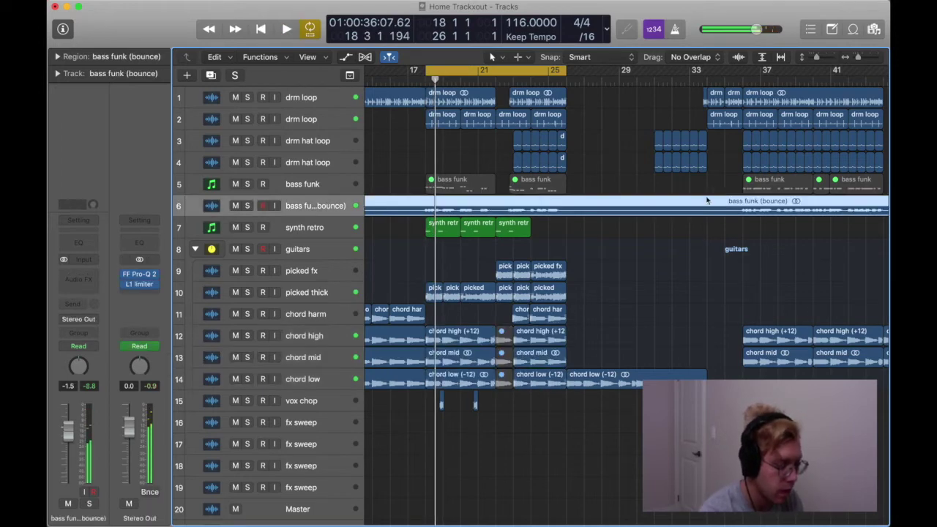
key("s")
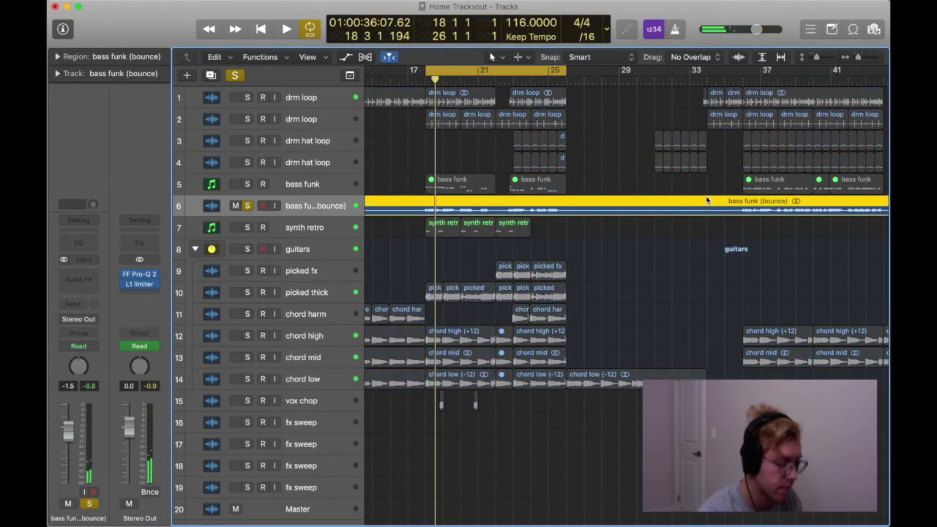
scroll(497, 162, "left", 3)
left_click(308, 185)
key("s")
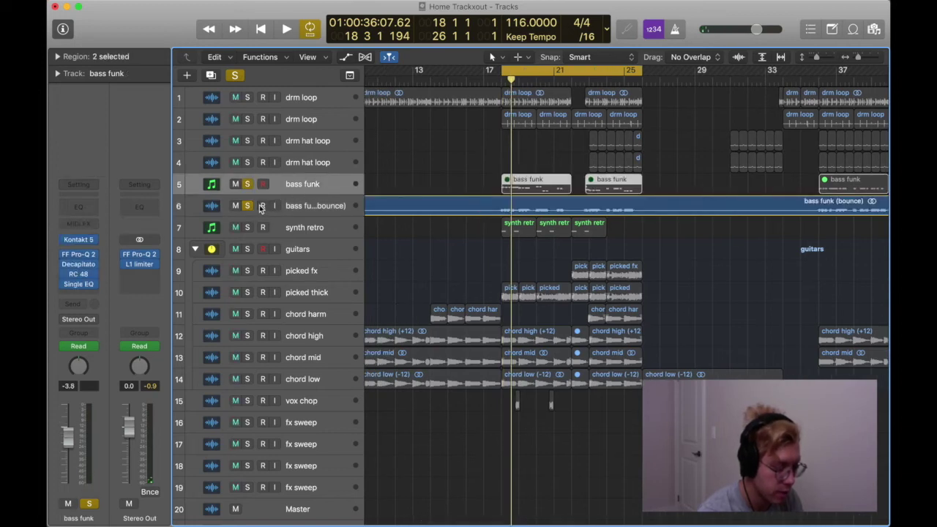
left_click(247, 206)
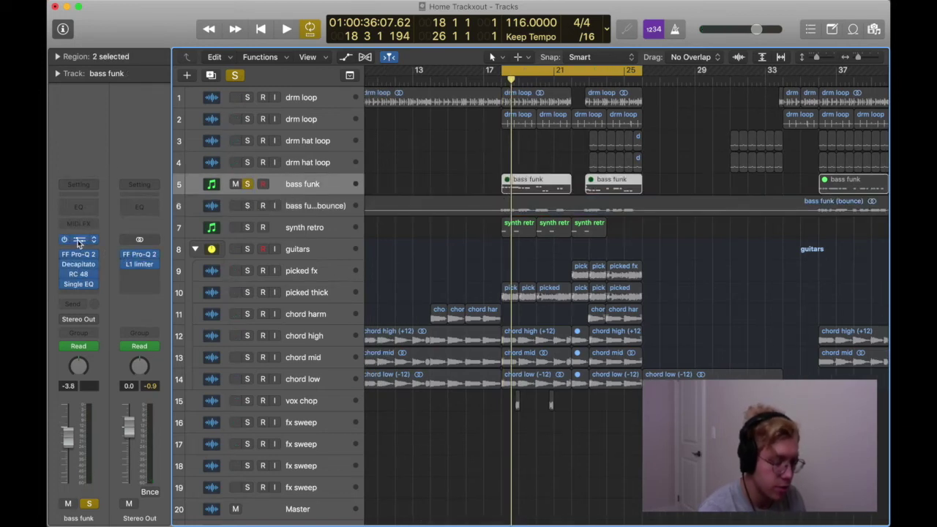
left_click(79, 240)
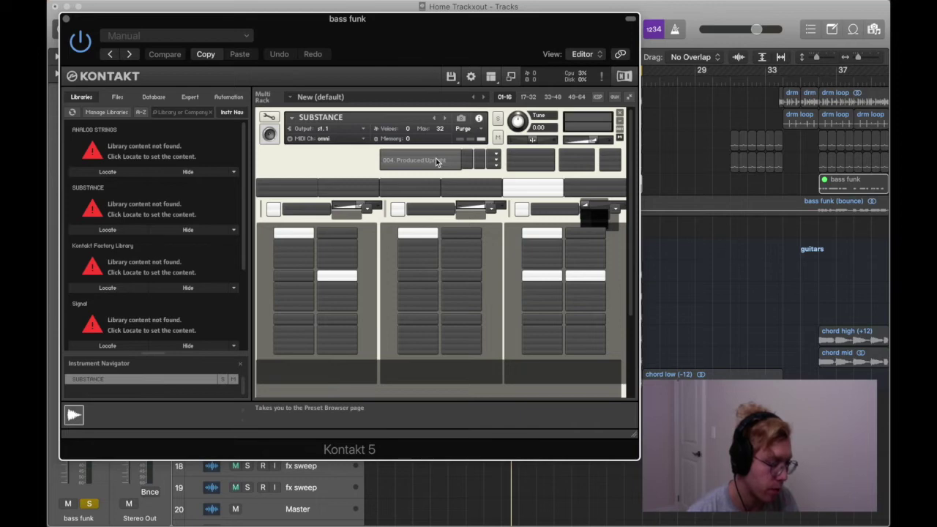
left_click(65, 19)
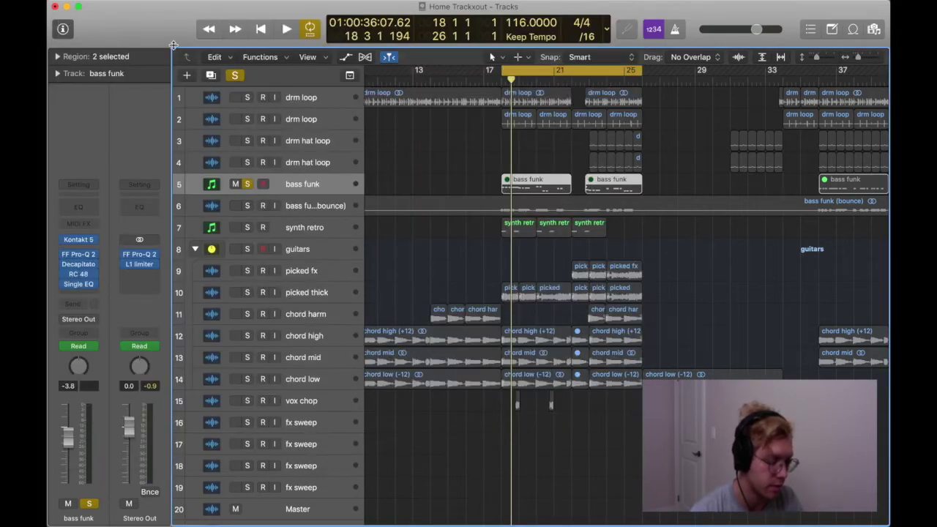
Step: Solo the bass funk (bounce) track in place of the bass funk instrument track and play it from bar 18
left_click(247, 184)
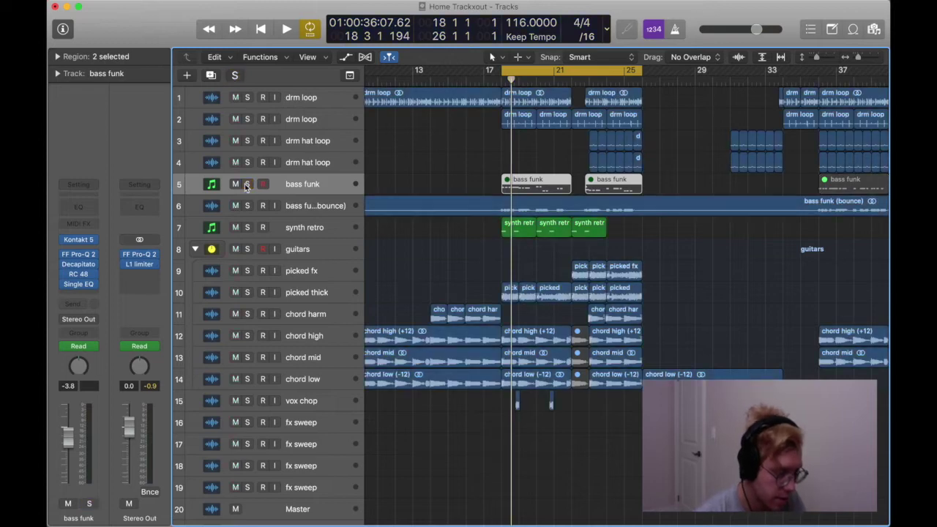
left_click(300, 210)
left_click(246, 206)
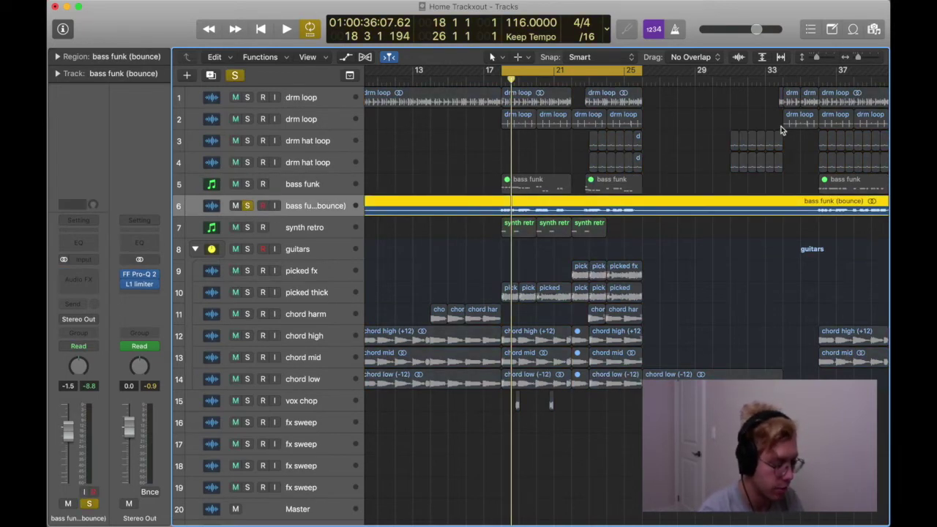
key("space")
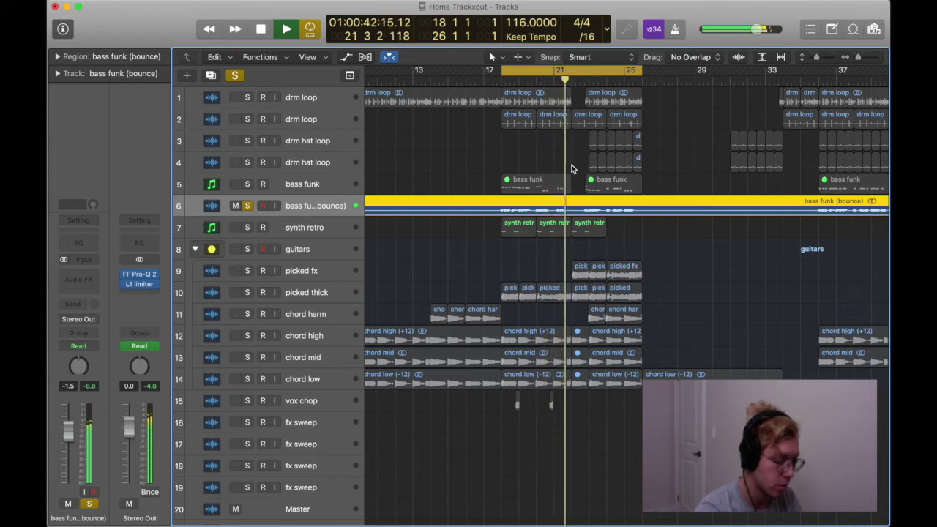
key("space")
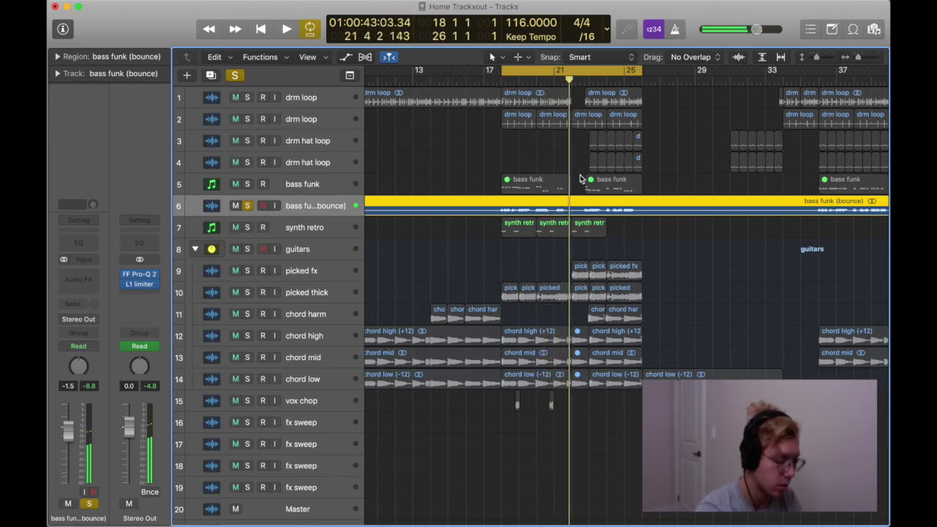
Step: Add the first drm loop track to the solo, play it with the bounced bass, and clear both solos
left_click(295, 100)
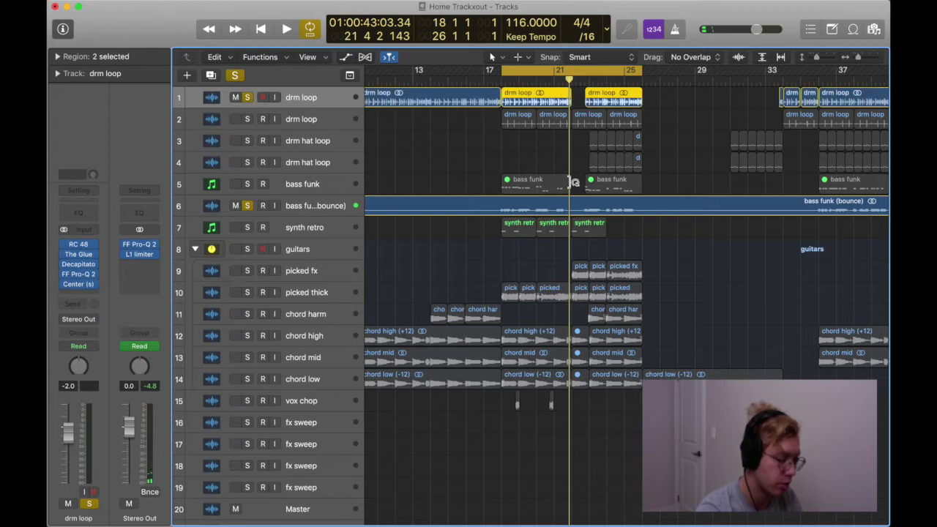
key("space")
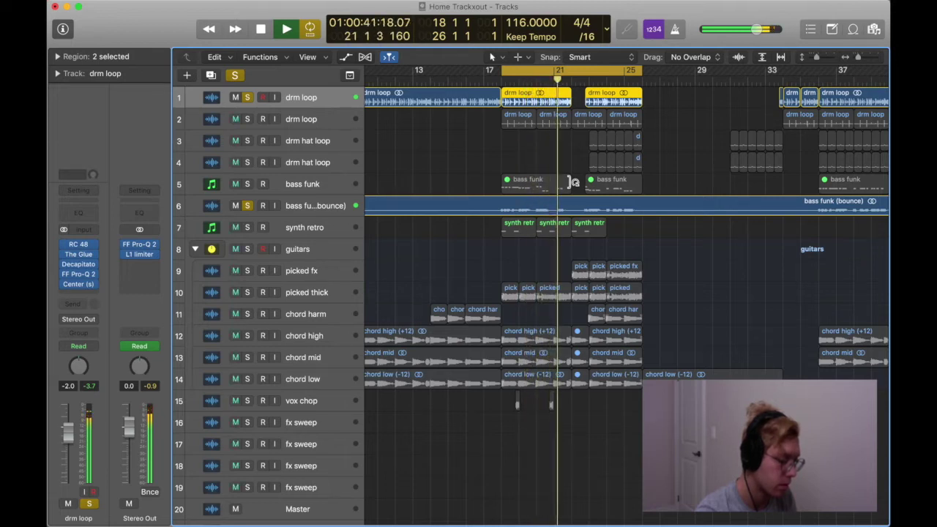
key("space")
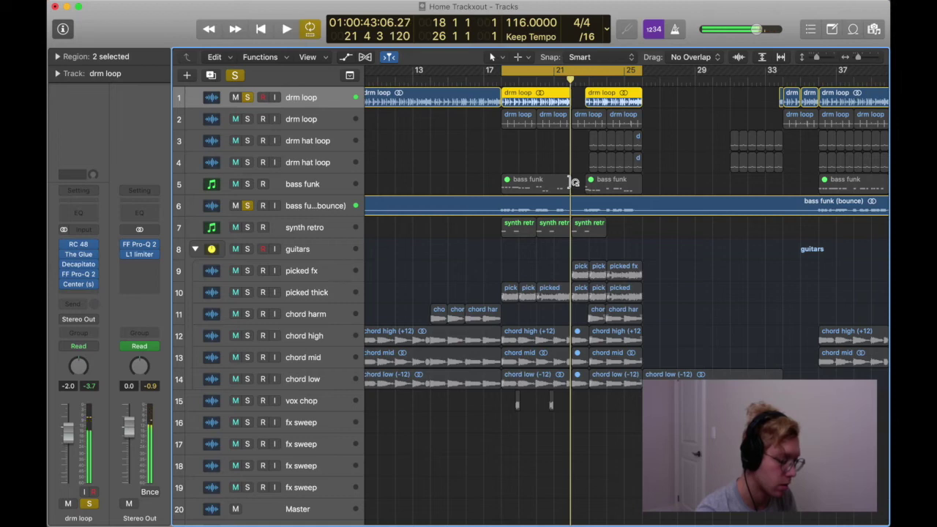
left_click(317, 206)
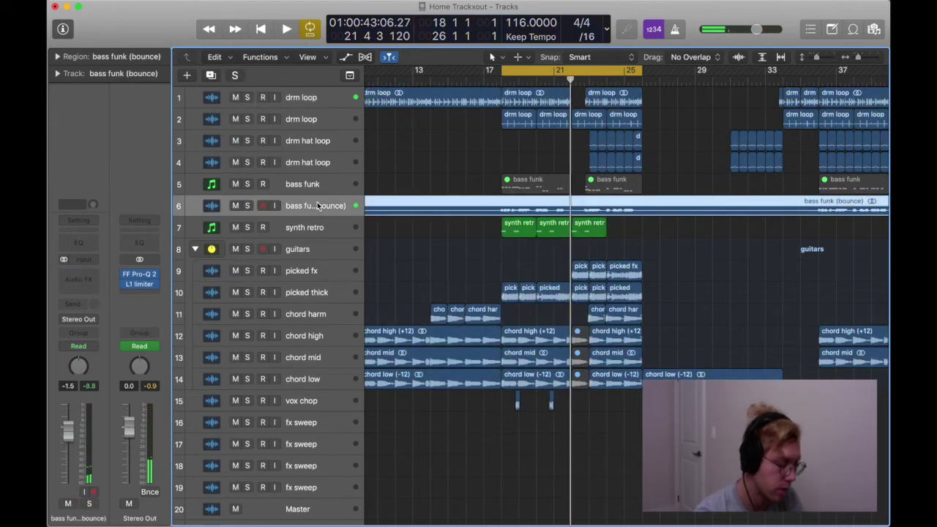
Step: Solo the vox chop track and play both of its chops in the cycle range
scroll(667, 117, "down", 1)
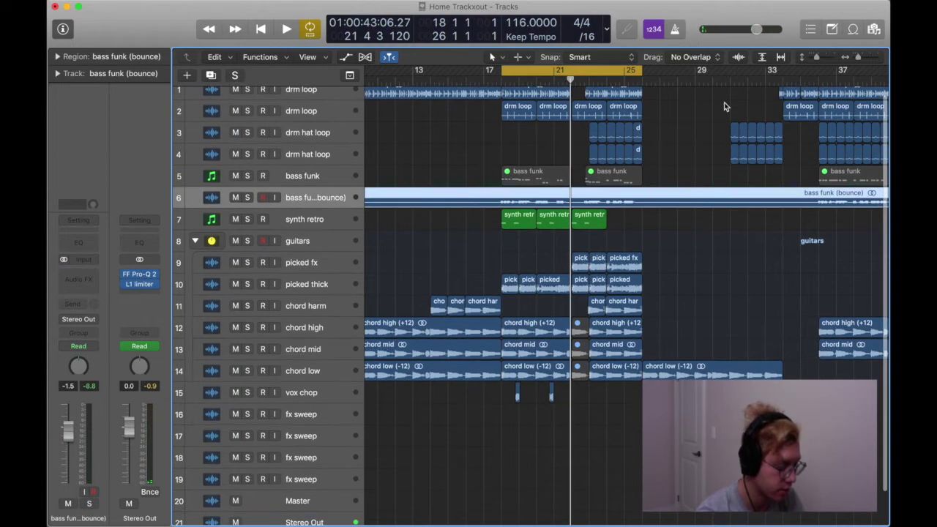
key("super+Up")
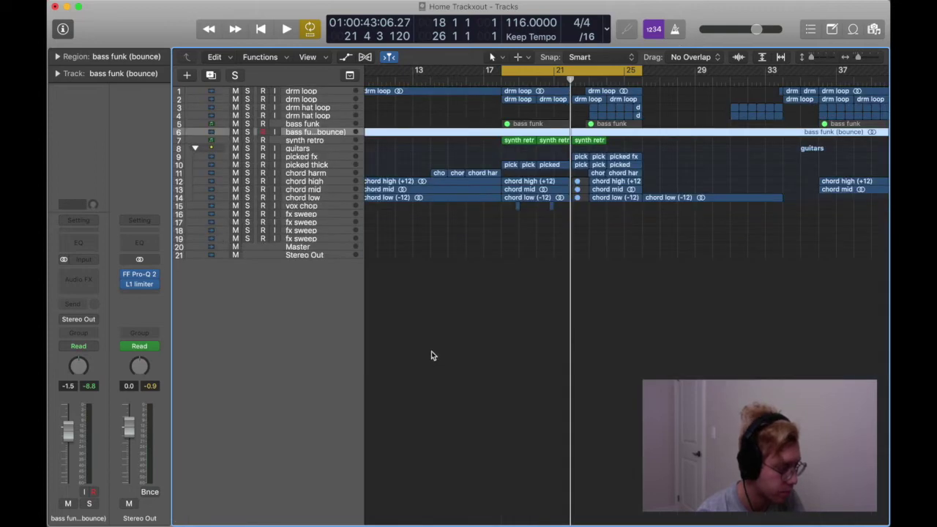
left_click(316, 206)
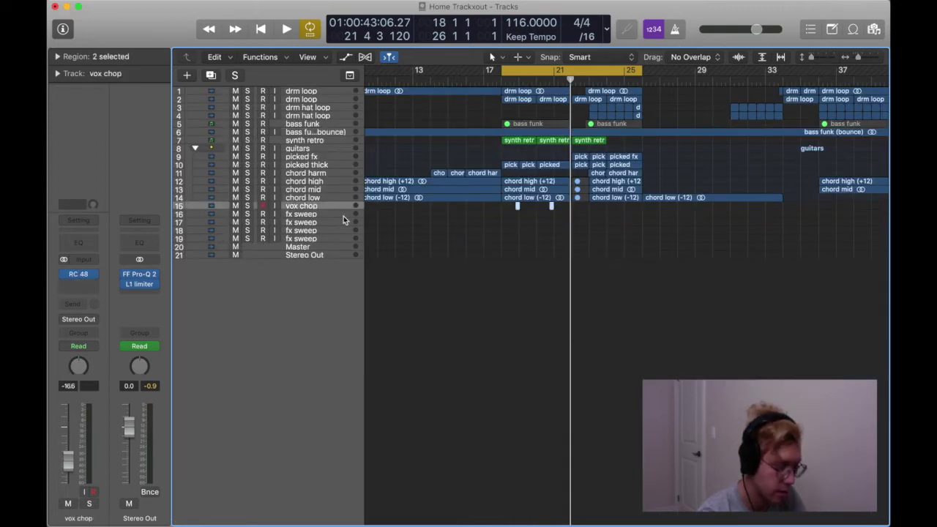
key("s")
key("space")
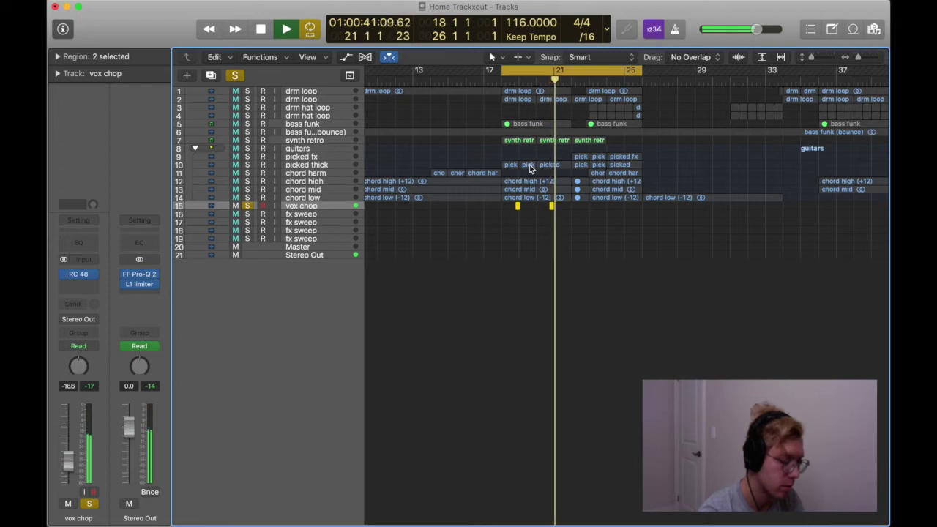
key("space")
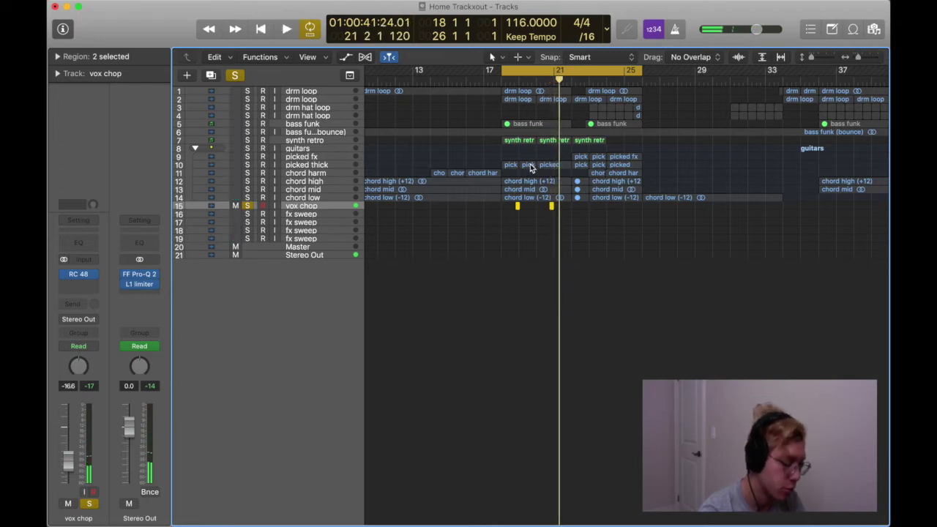
Step: Clear the vox chop solo and play the full mix from bar 18
key("s")
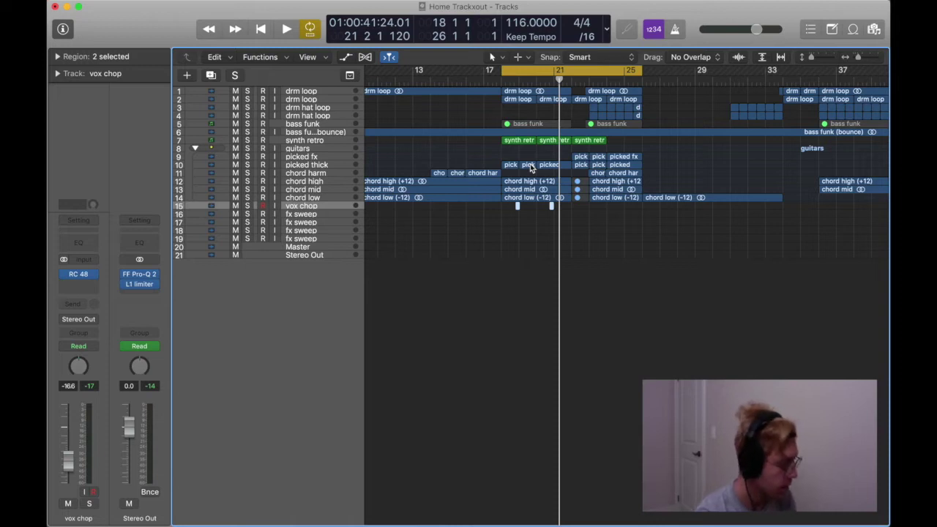
key("space")
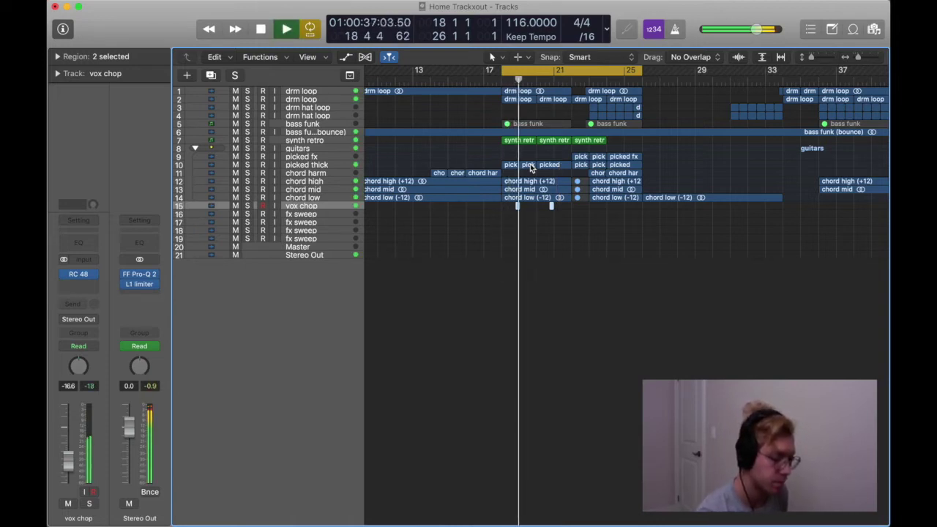
Step: Stop the mix, solo the second drm loop track and play it from bar 18
key("space")
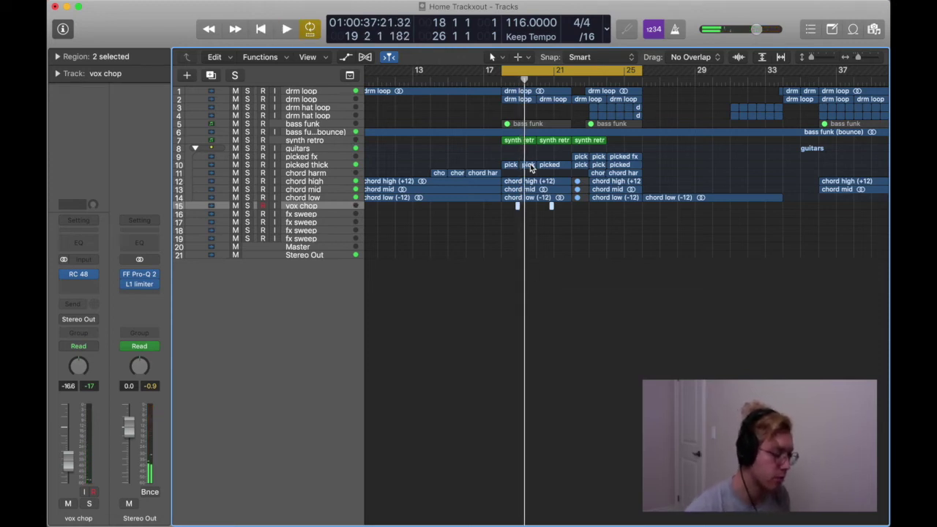
left_click(308, 100)
key("s")
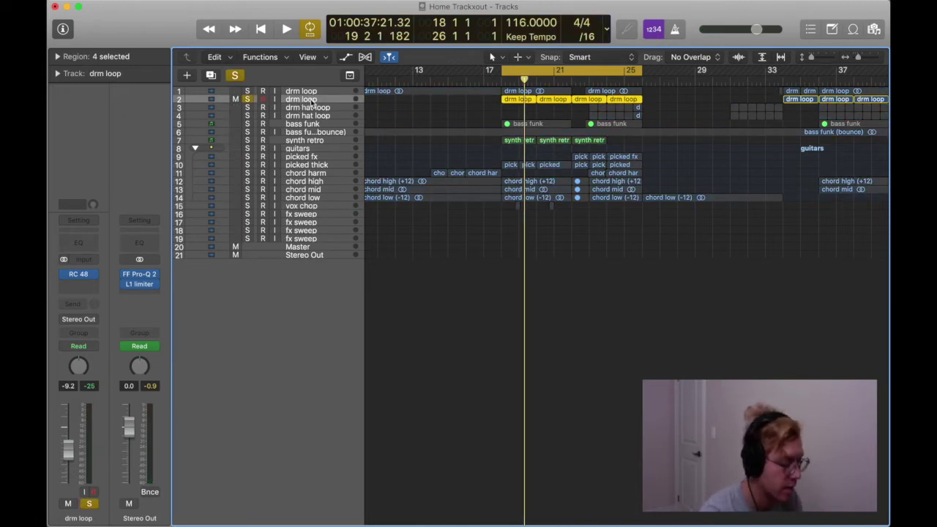
key("space")
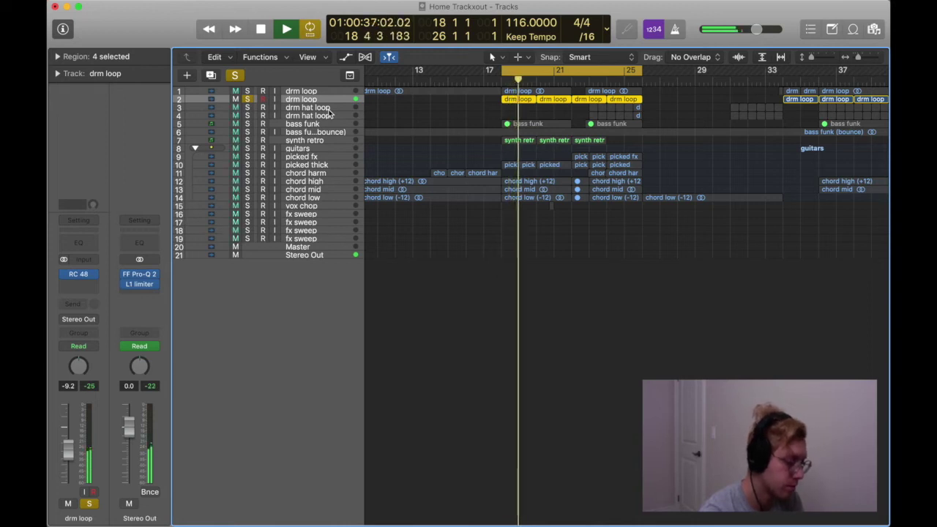
key("space")
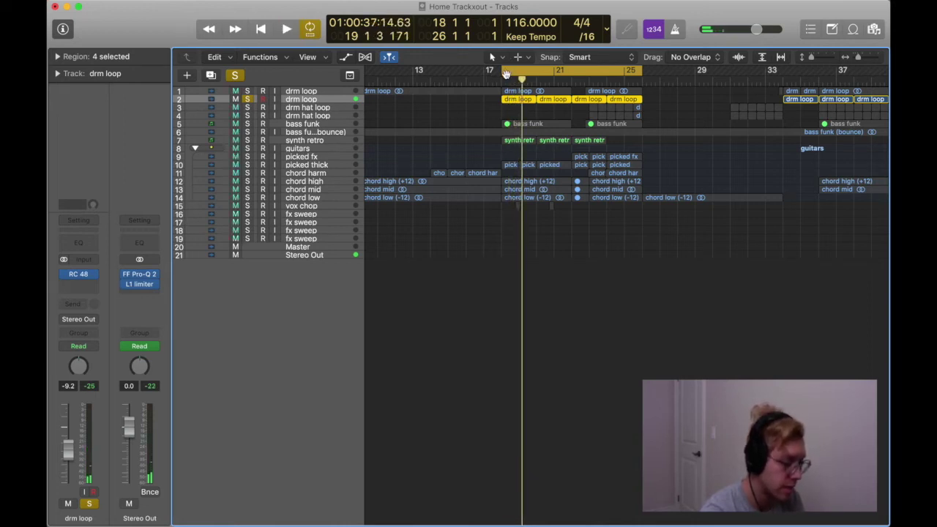
double_click(505, 74)
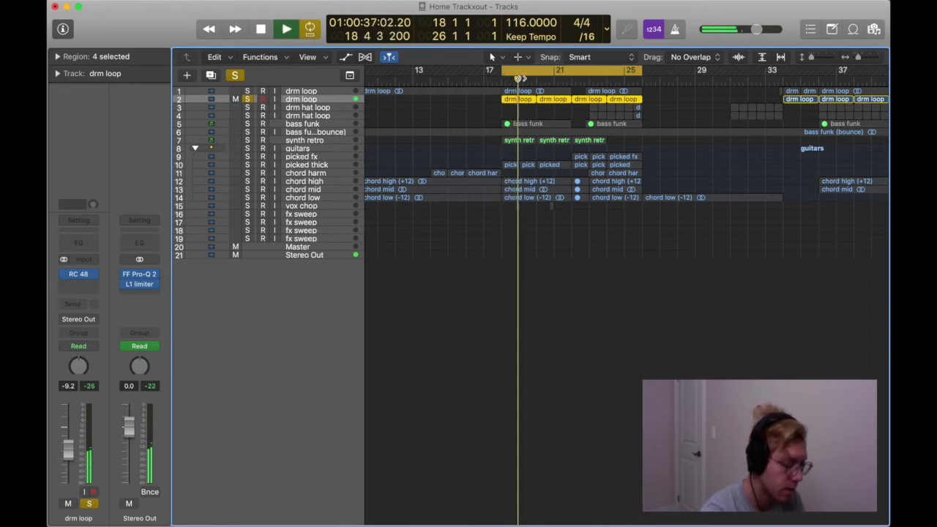
key("space")
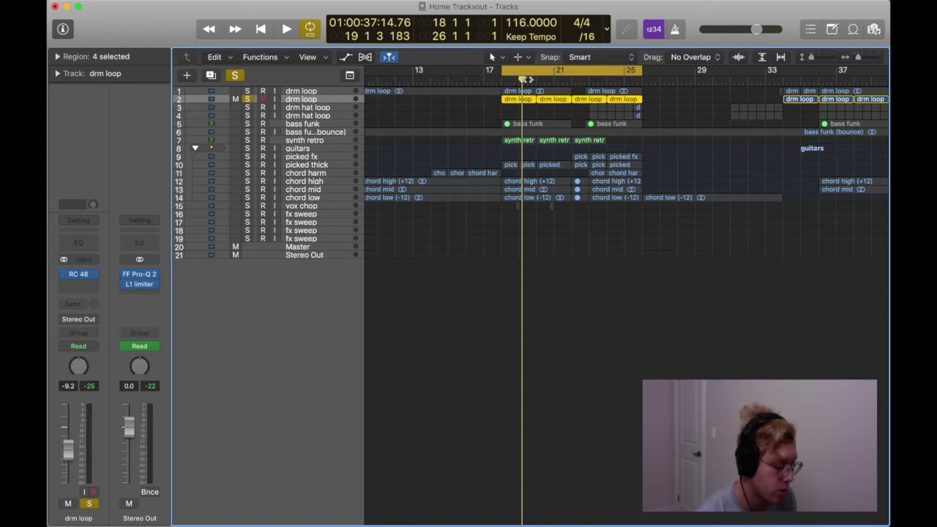
Step: Solo the first drm hat loop track, play it in a cycle from bar 23 to 26, and add the second hat loop to the solo
left_click(587, 78)
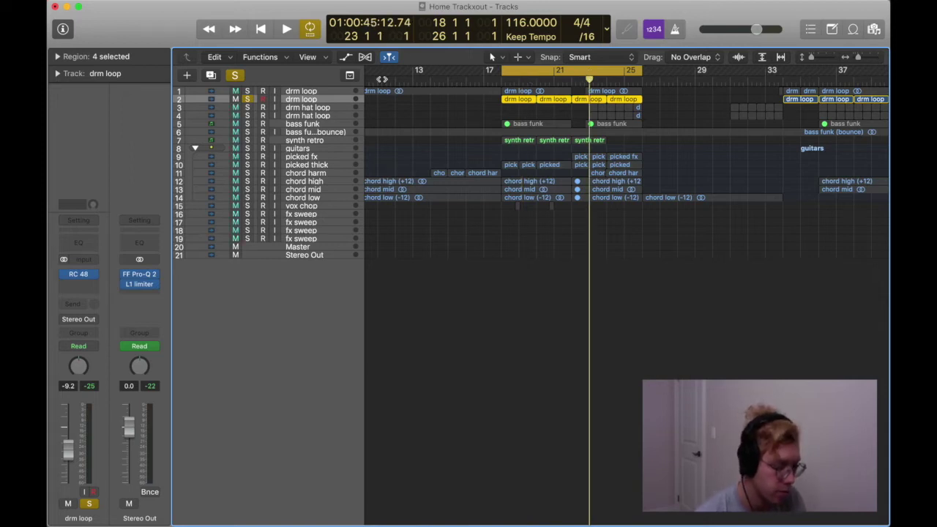
left_click(328, 107)
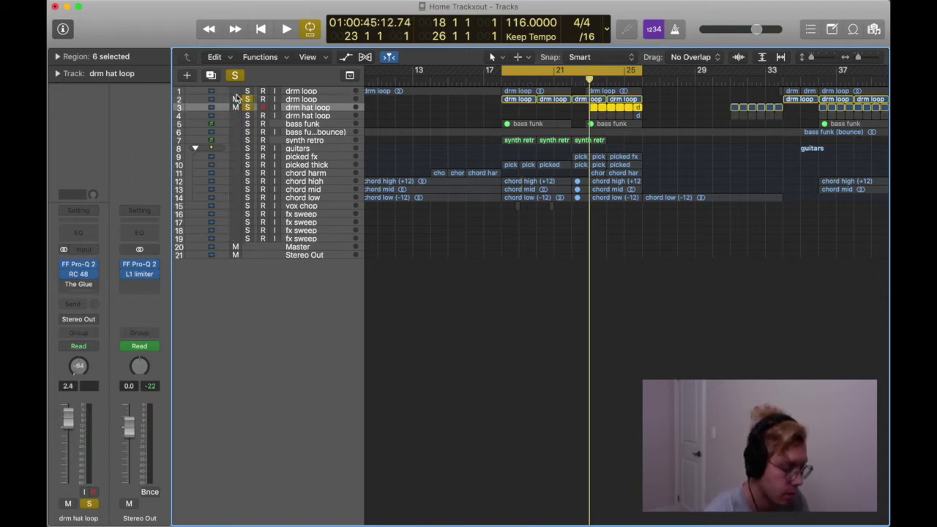
key("space")
left_click(590, 78)
left_click_drag(591, 73, 642, 75)
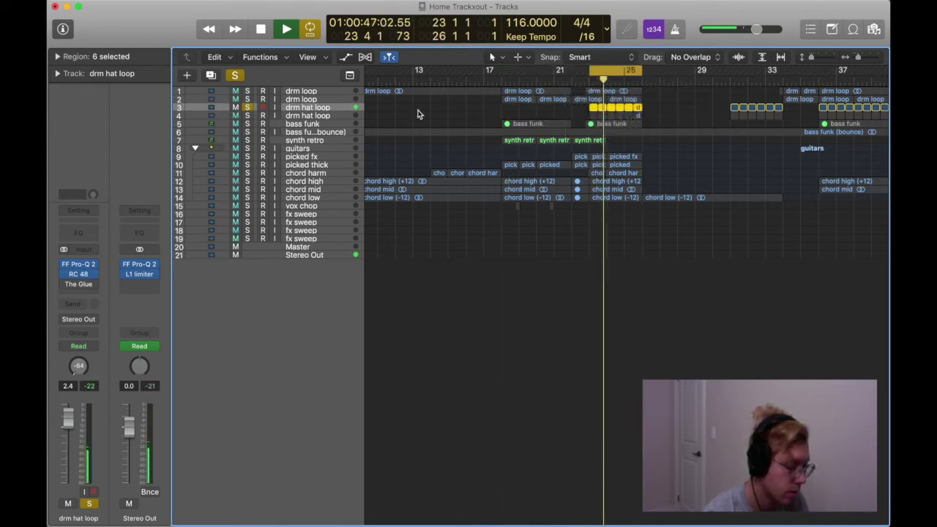
left_click(315, 115)
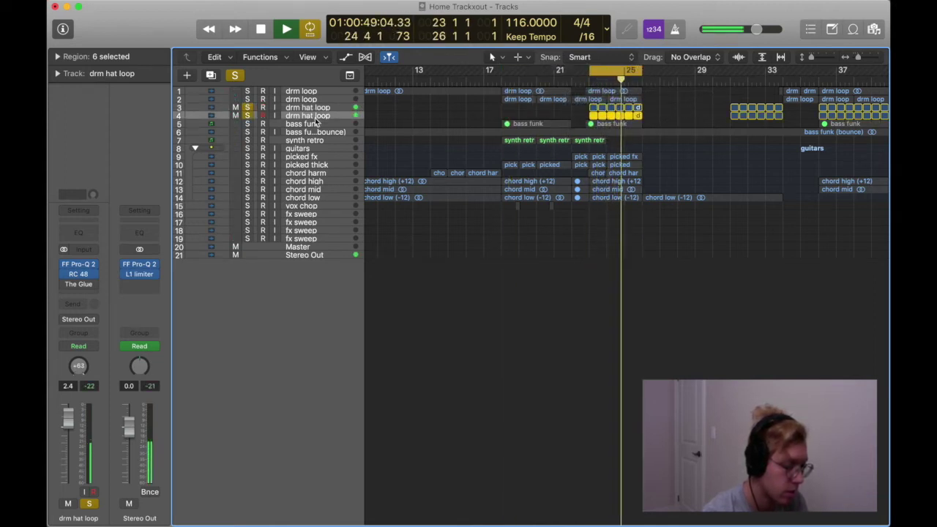
key("space")
Step: Examine the FF Pro-Q 2 and RC 48 plug-in settings on the two drm hat loop tracks
left_click(313, 108)
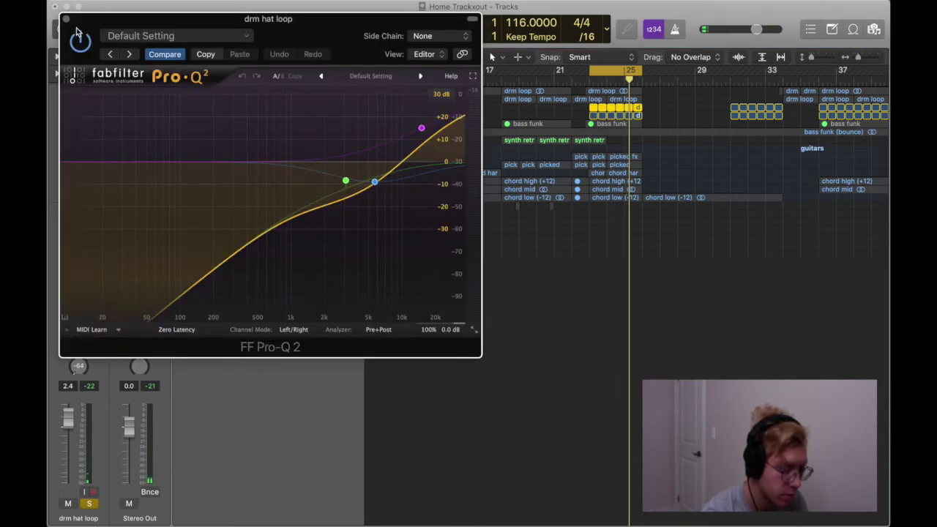
left_click(66, 11)
left_click(272, 116)
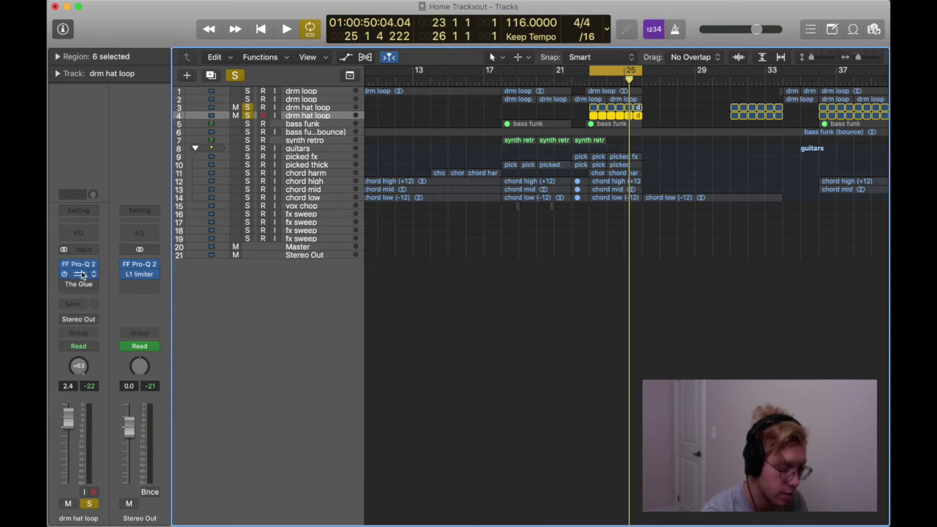
key("v")
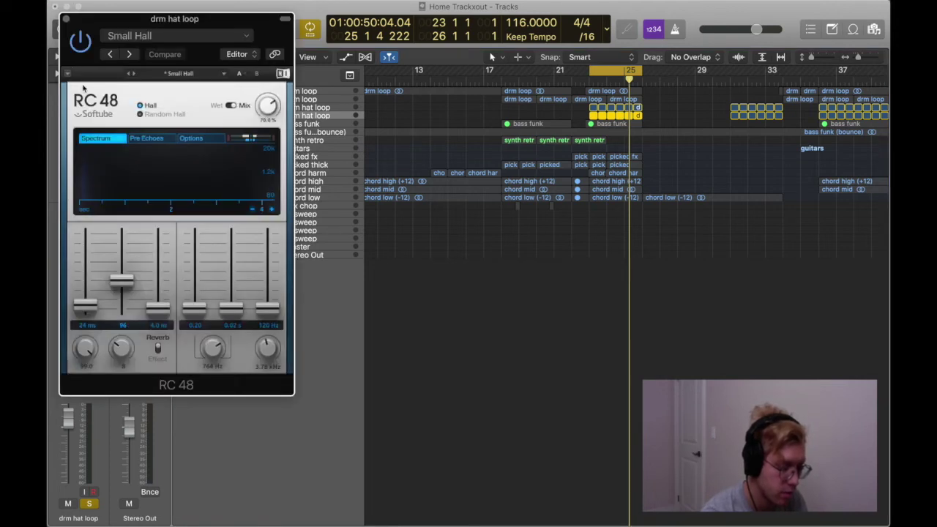
left_click(66, 19)
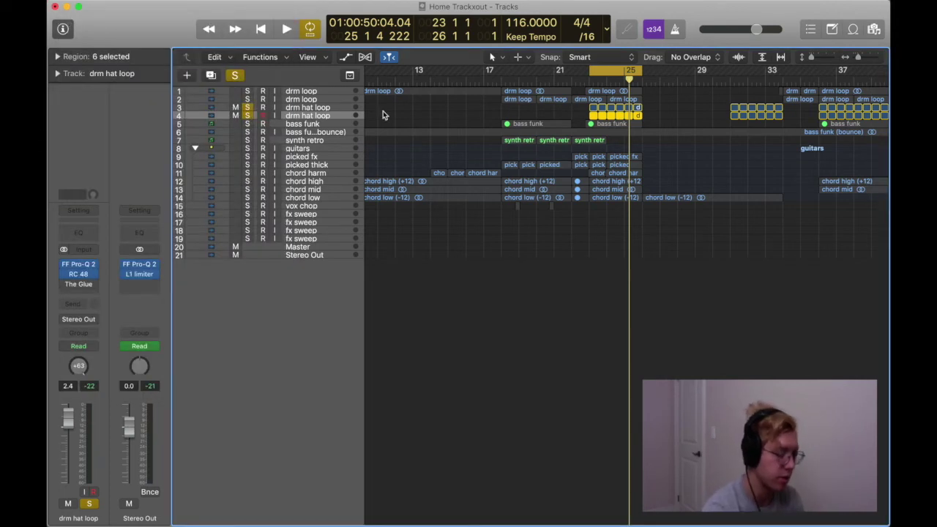
Step: Solo all four drum loop tracks together and play them from bar 23 and again from bar 18
left_click(248, 108)
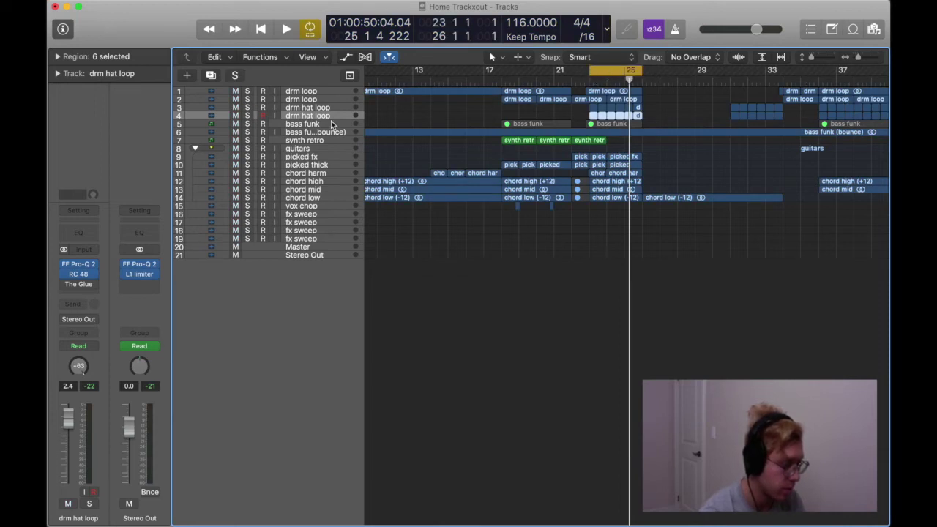
left_click(306, 93, "shift")
key("s")
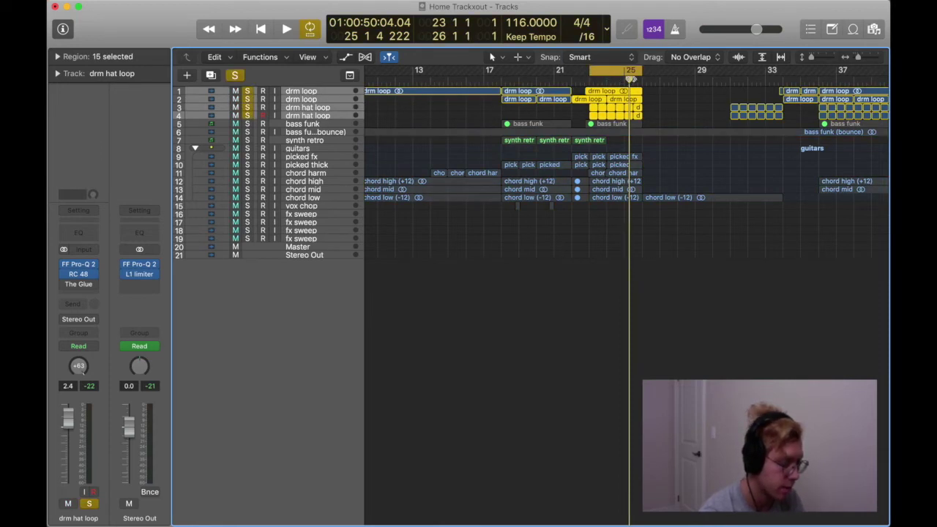
key("space")
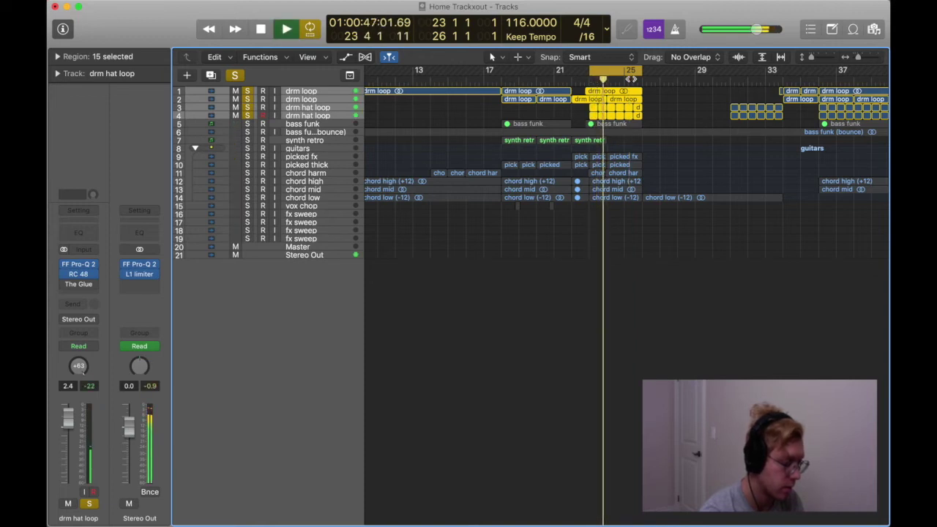
key("space")
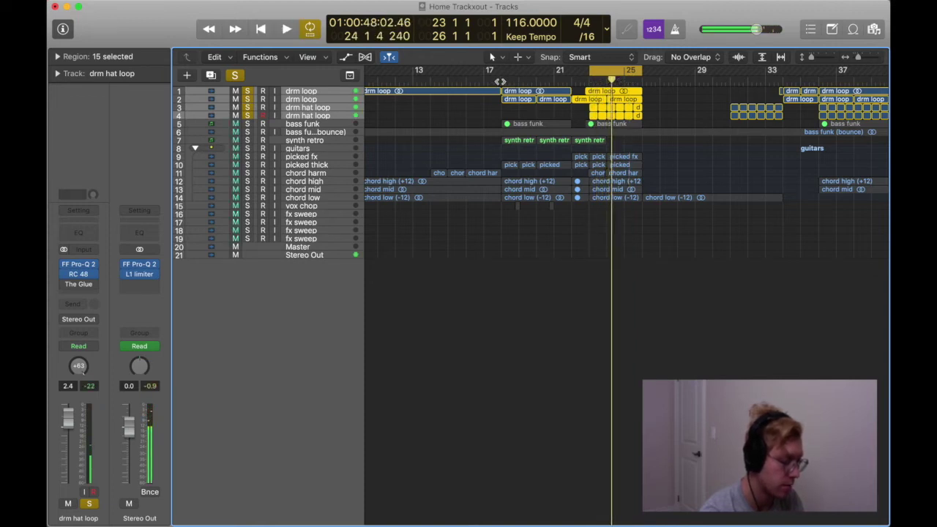
double_click(501, 80)
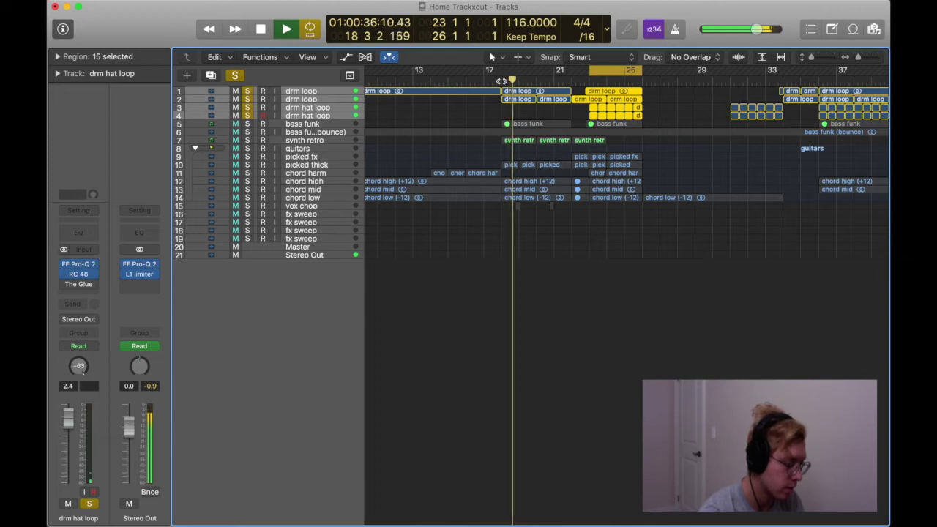
key("space")
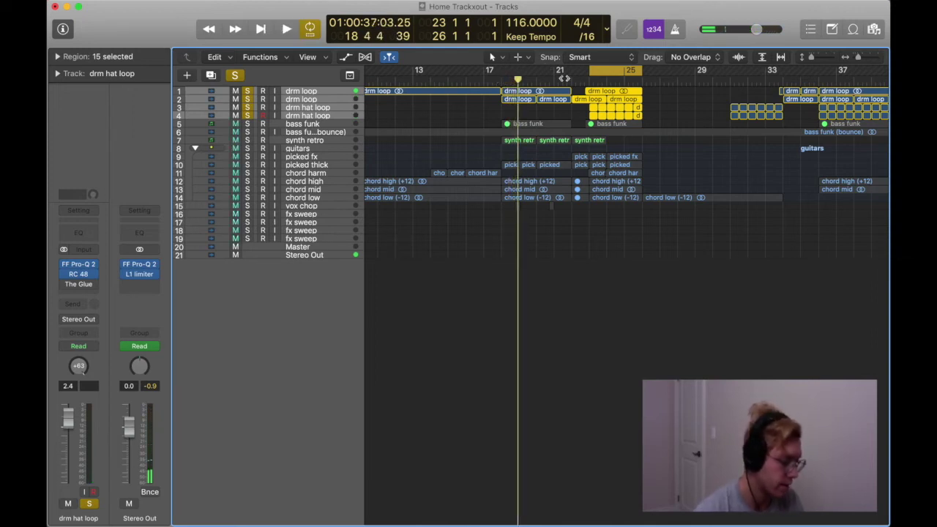
Step: Clear the drum solos, then solo the picked fx track and play it in a cycle from bar 22 to 26
left_click(613, 71)
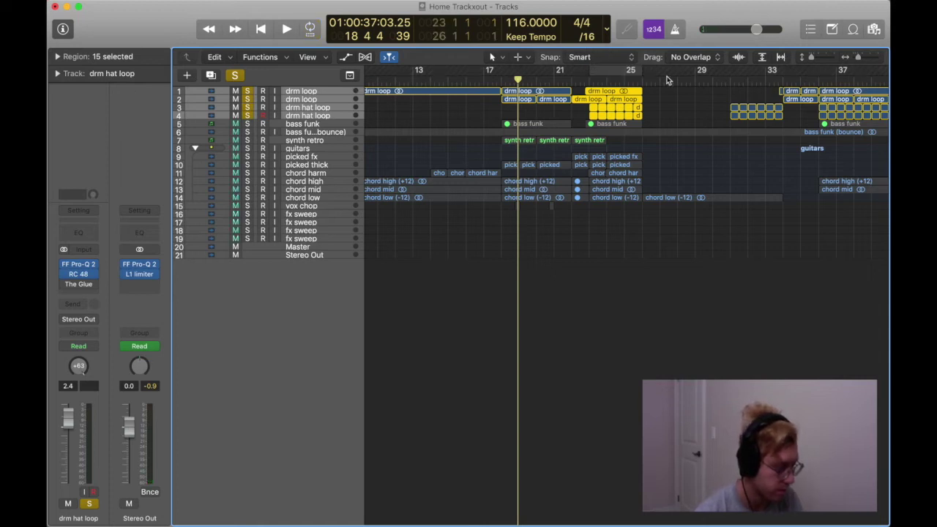
key("s")
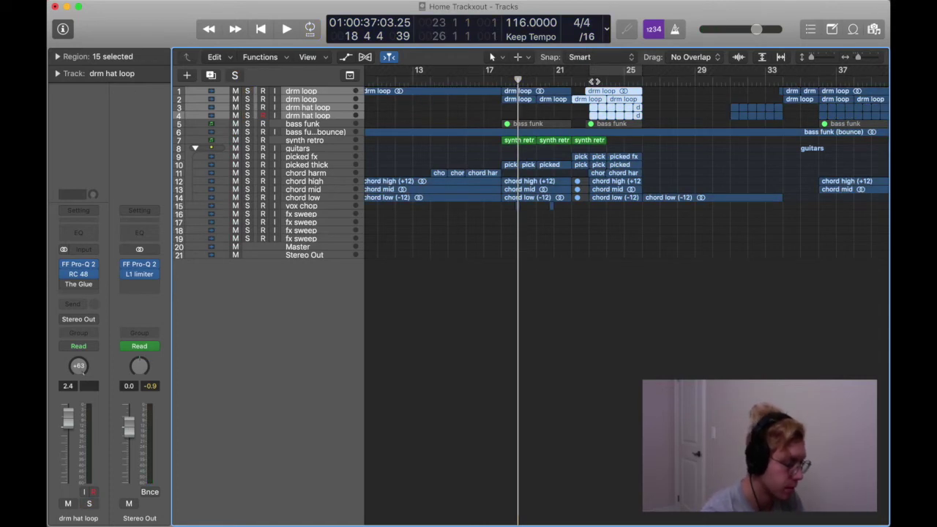
left_click(300, 157)
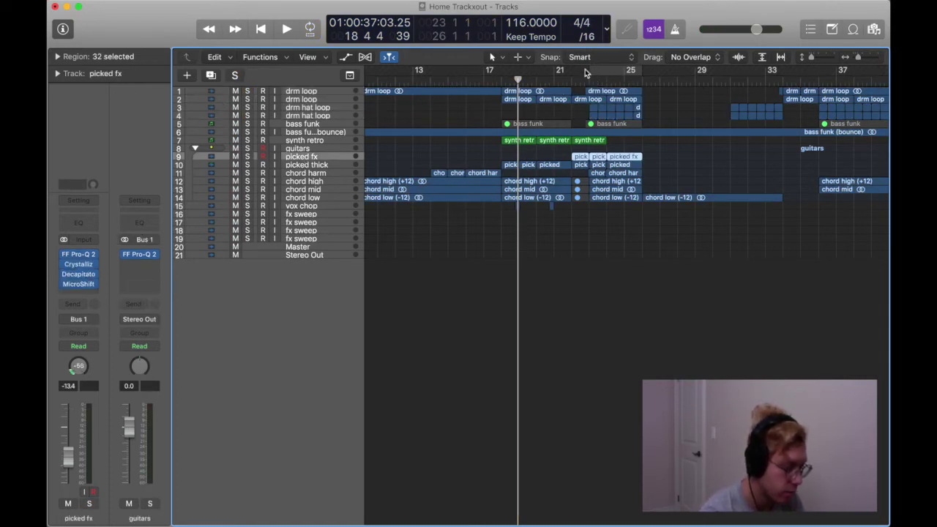
left_click_drag(573, 74, 643, 71)
key("s")
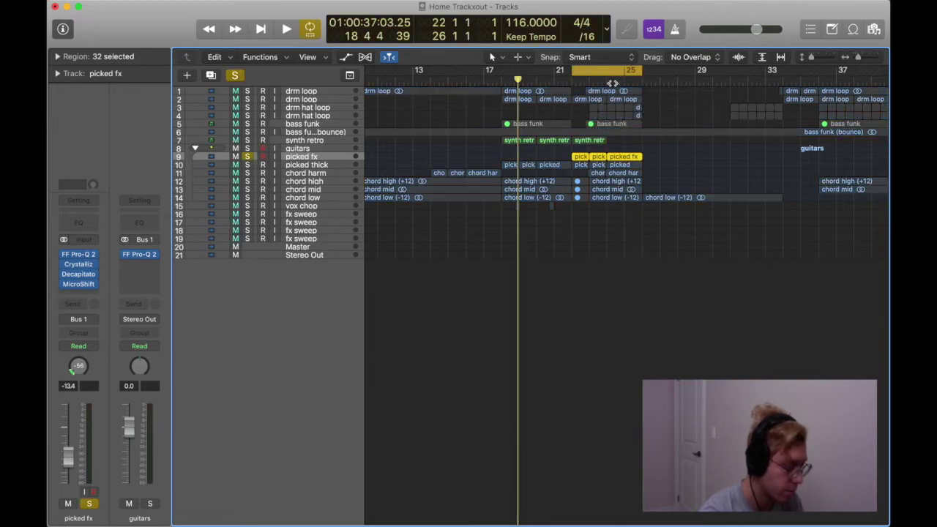
key("space")
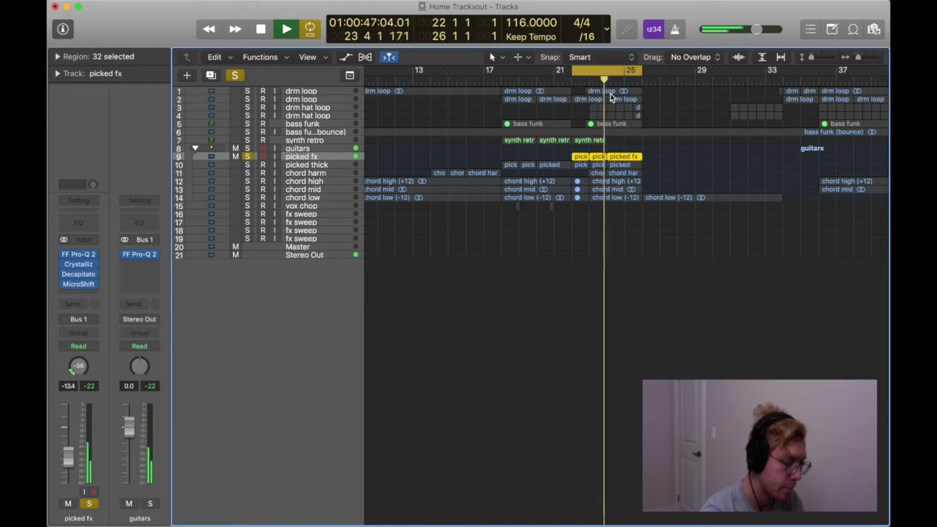
key("space")
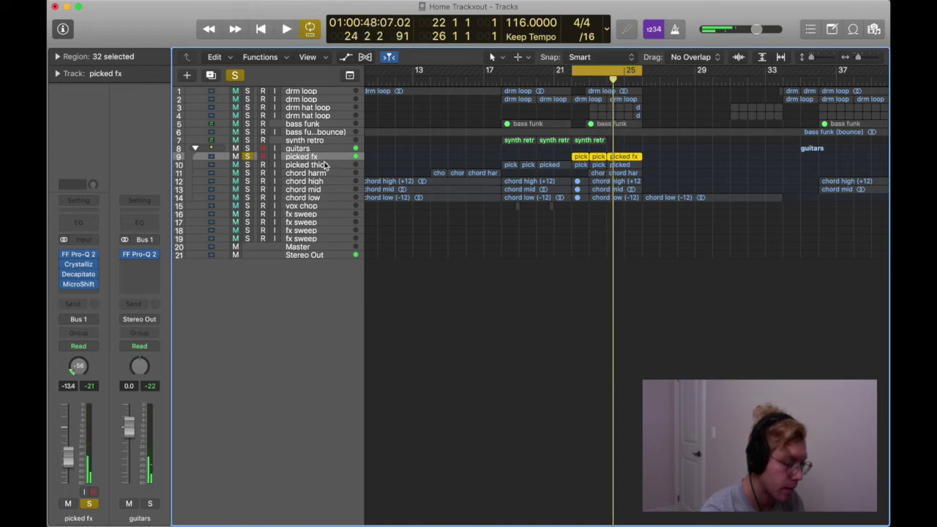
Step: Solo the picked thick track in place of picked fx and play it from bar 22
left_click(322, 166)
left_click(246, 165)
left_click(248, 156)
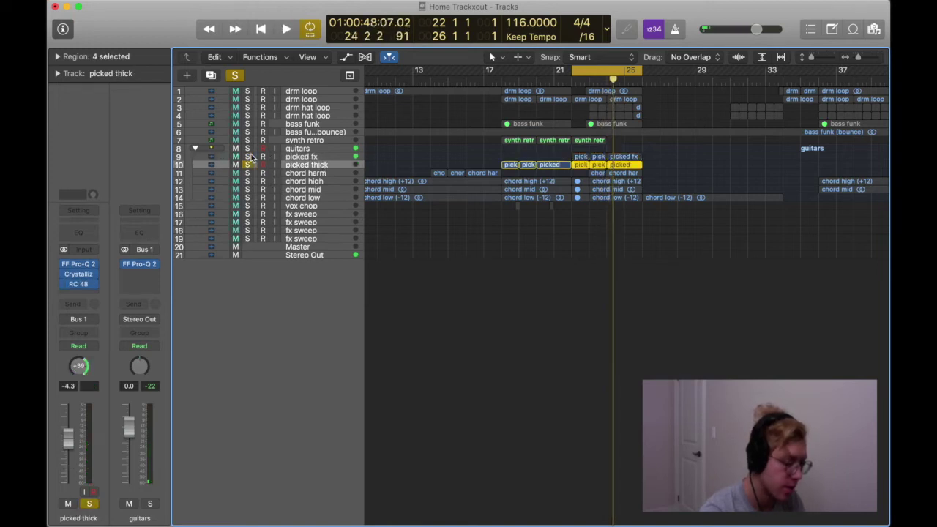
key("space")
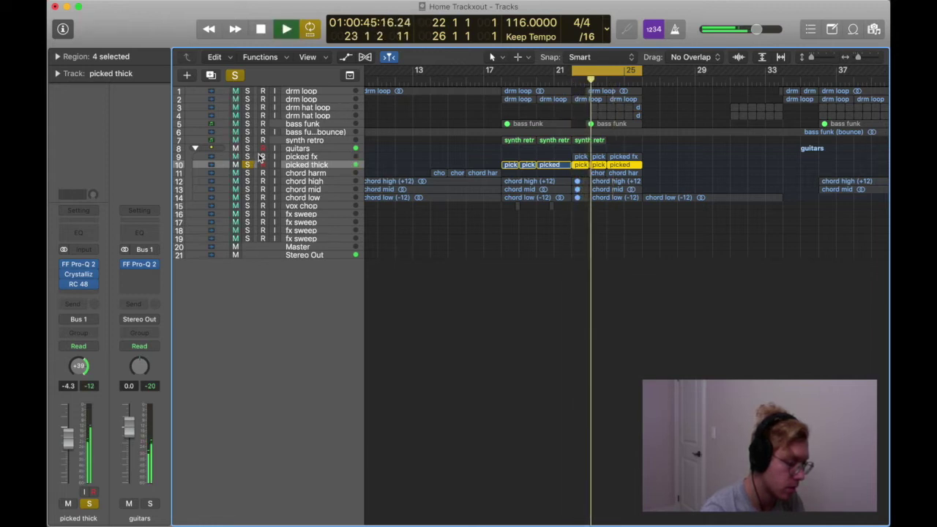
key("space")
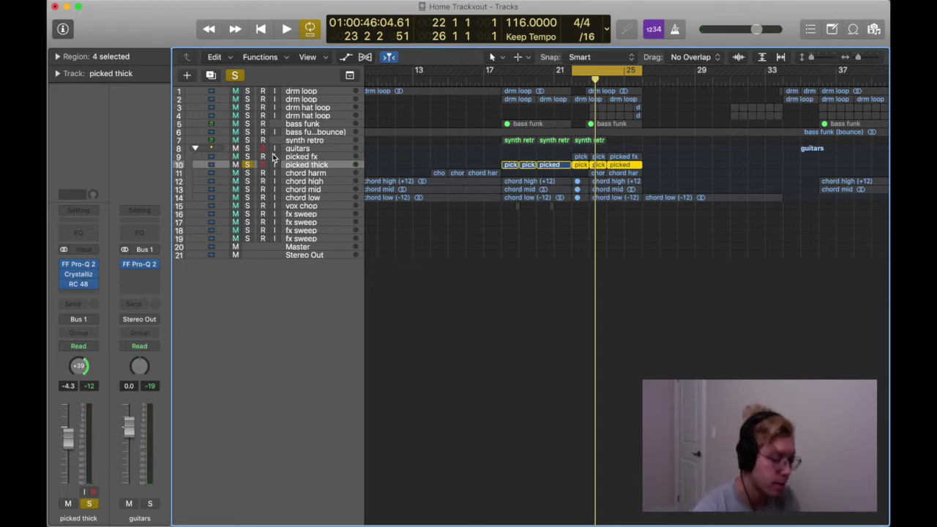
Step: Solo the picked fx track in place of picked thick and examine its FF Pro-Q 2 EQ curve
left_click(293, 156)
left_click(246, 157)
left_click(247, 173)
left_click(248, 173)
left_click(247, 165)
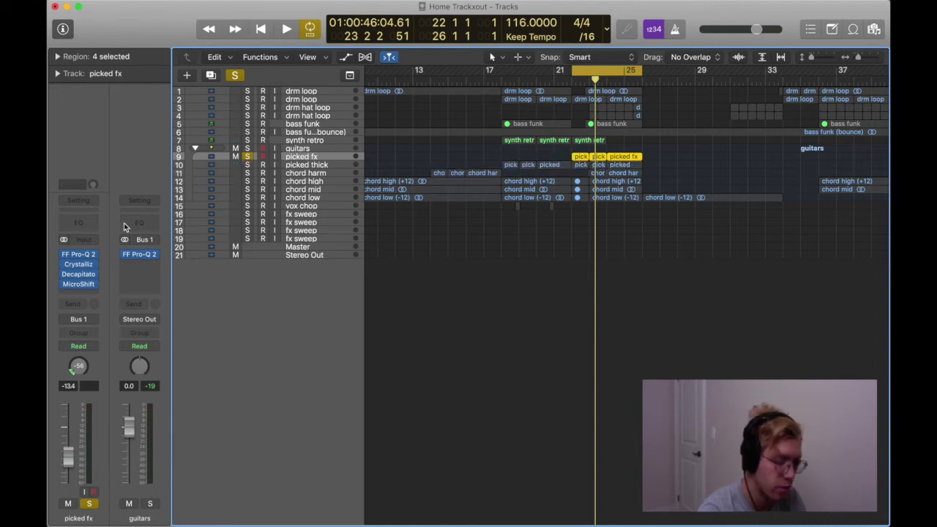
left_click(79, 255)
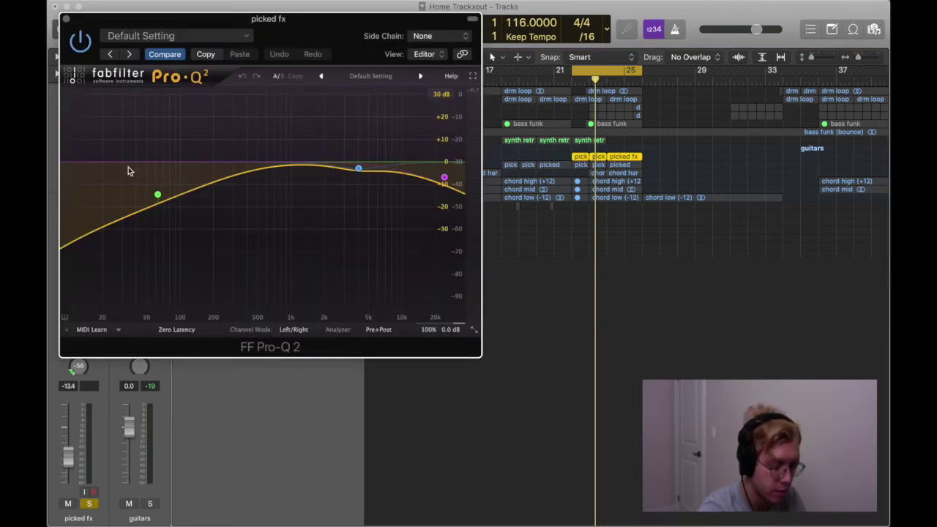
left_click(65, 20)
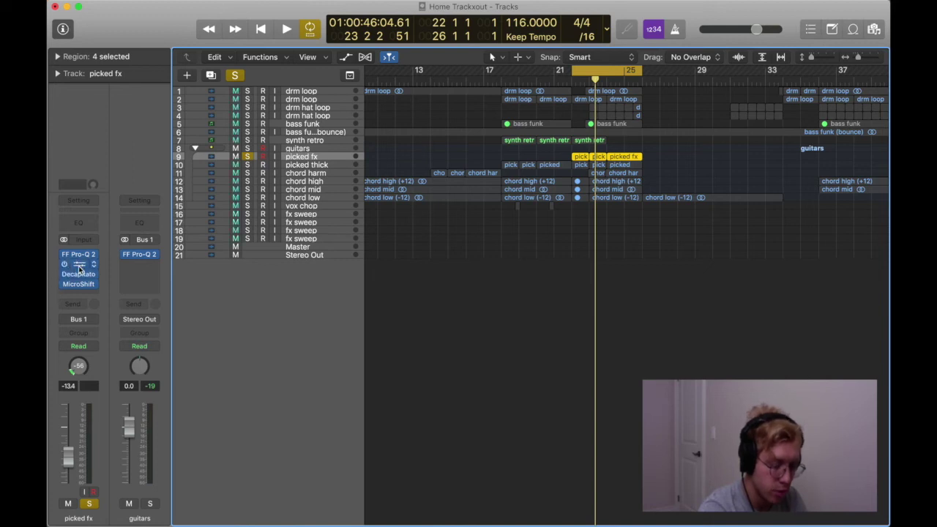
Step: Open Crystallizer on the picked fx track and play the part to compare it bypassed and enabled
left_click(79, 265)
left_click(65, 19)
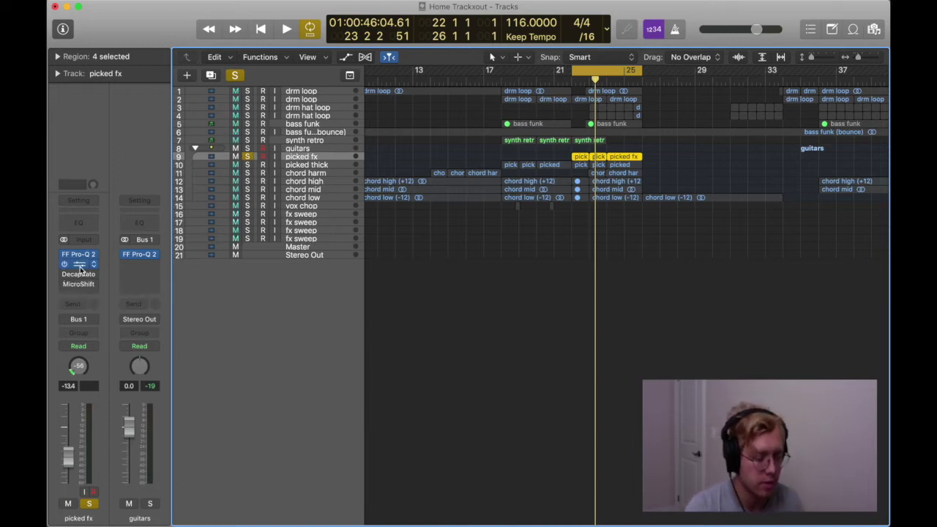
left_click(79, 265)
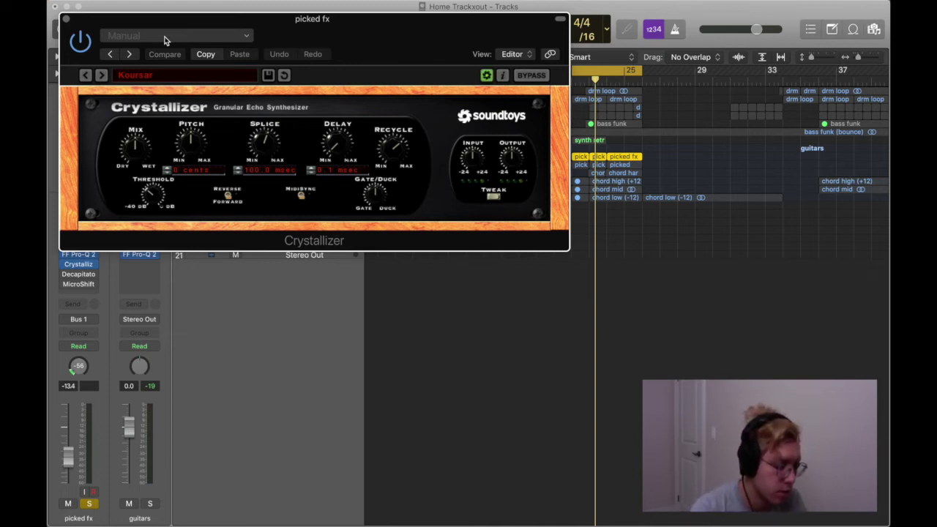
key("space")
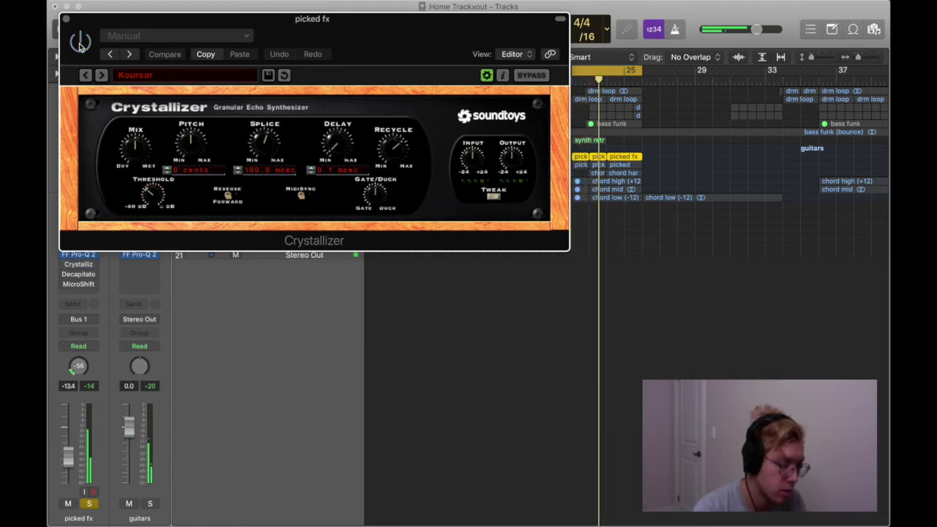
left_click(80, 43)
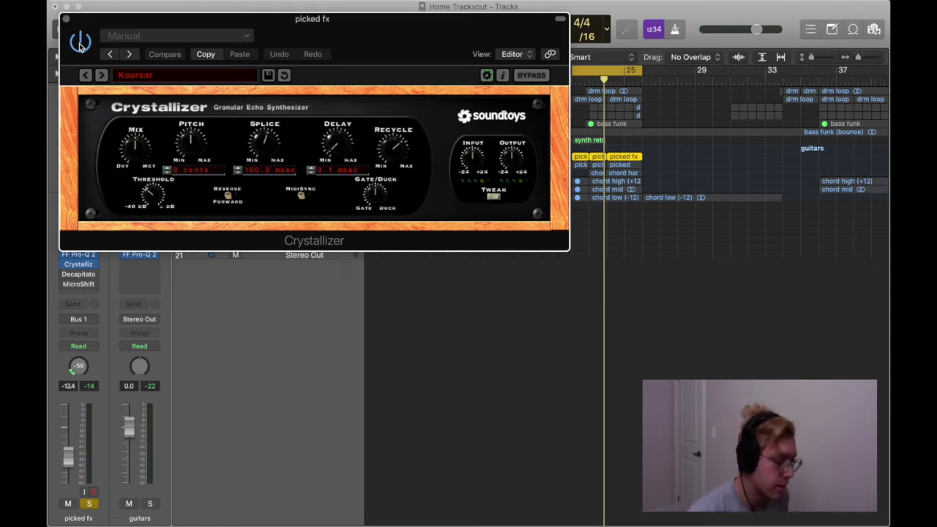
left_click(65, 21)
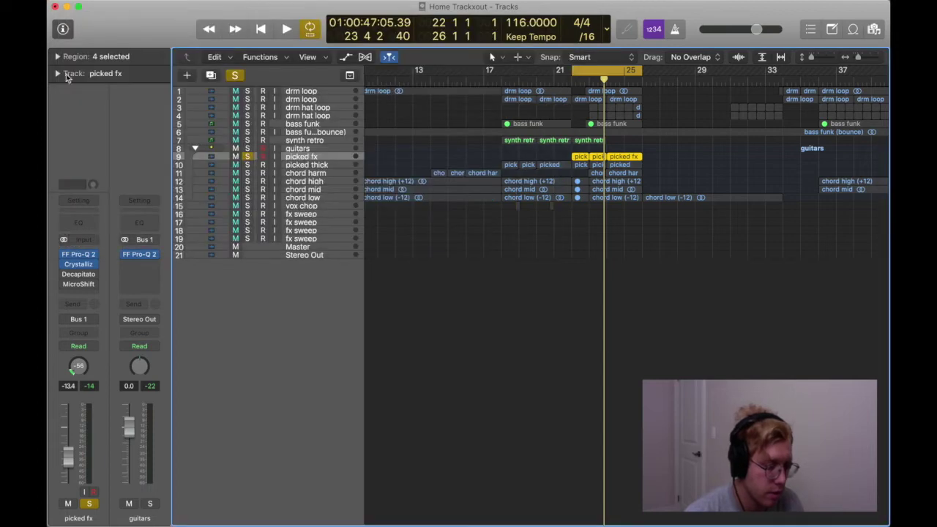
Step: Switch on Decapitator on the picked fx track and examine its settings
left_click(78, 273)
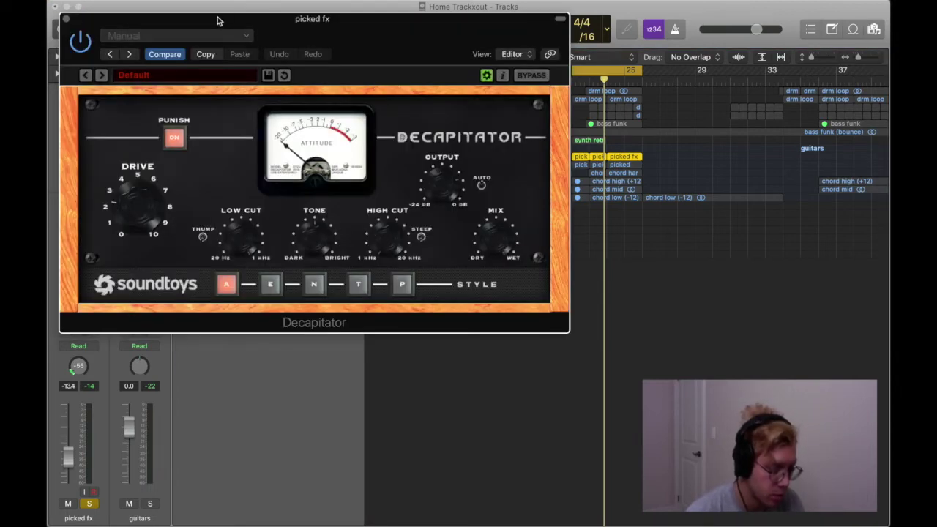
left_click_drag(216, 21, 297, 20)
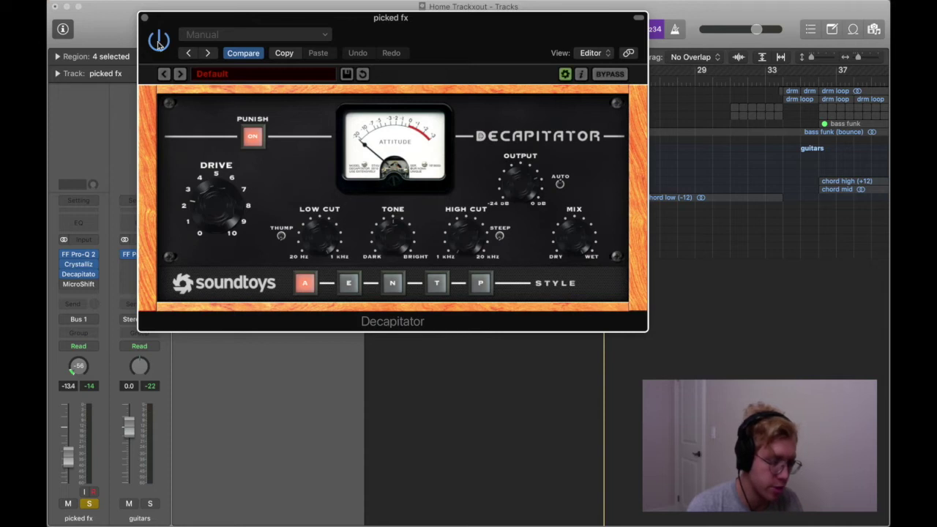
left_click(144, 18)
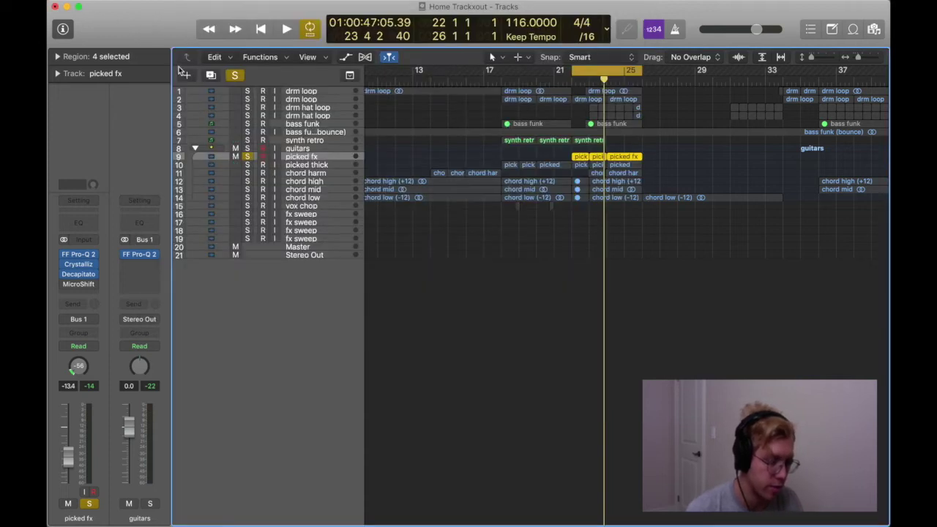
Step: Solo the picked thick track in place of picked fx and play its part from bar 22
left_click(247, 165)
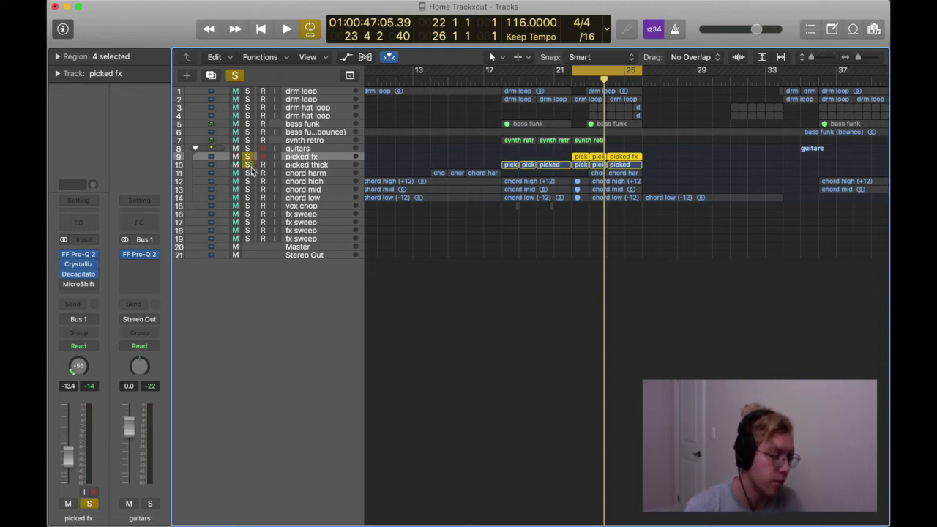
left_click(249, 157)
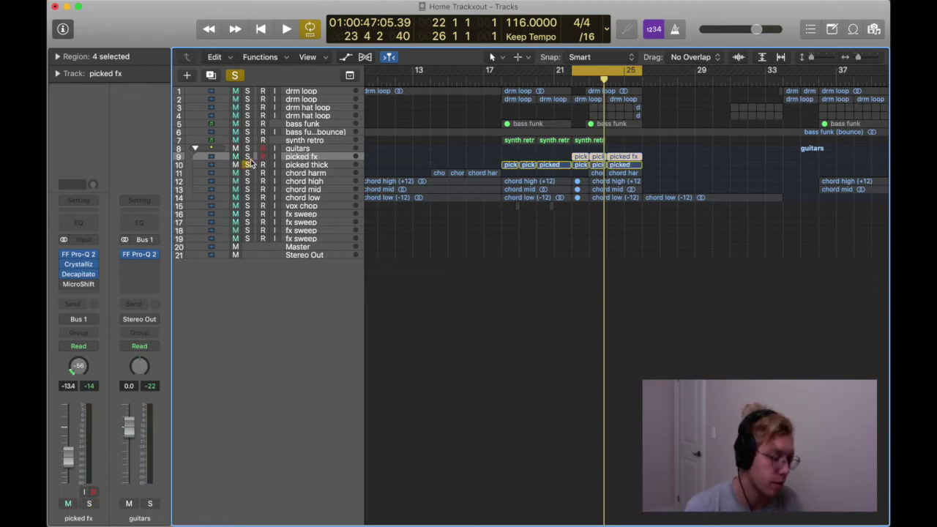
left_click(305, 167)
key("space")
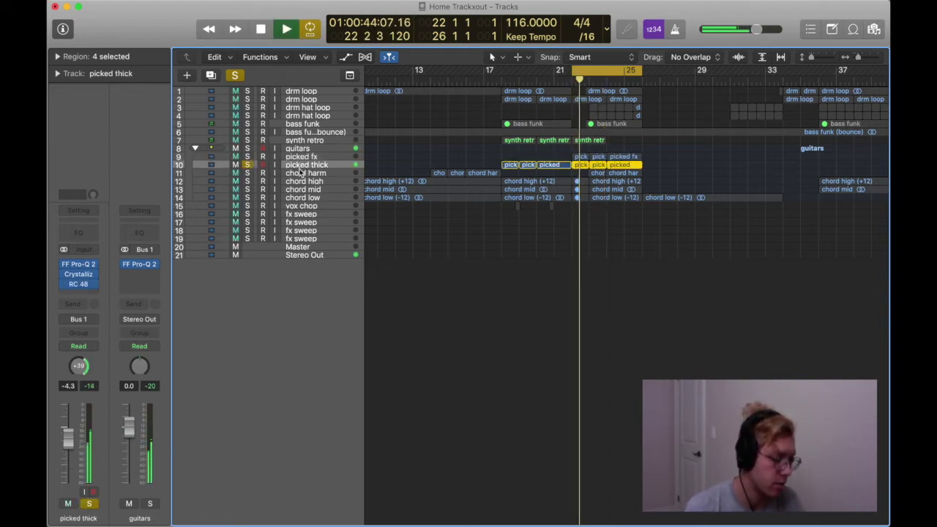
Step: Add picked fx to the solo, play both picked guitars together, and clear both solos
left_click(248, 157)
key("space")
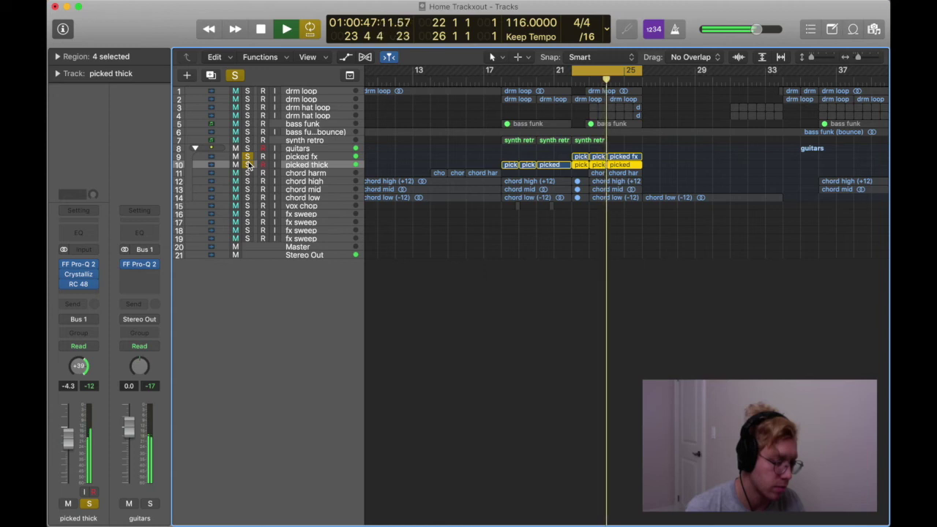
key("space")
left_click(248, 165)
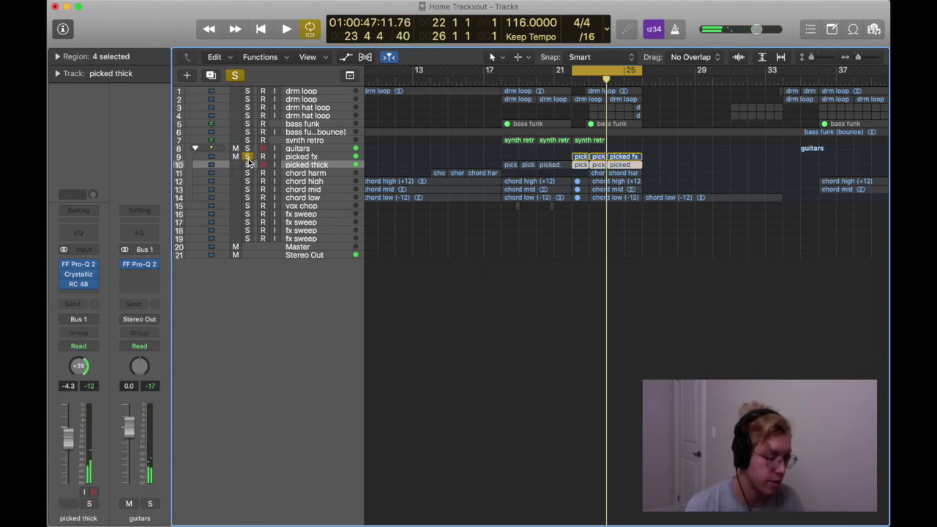
left_click(247, 157)
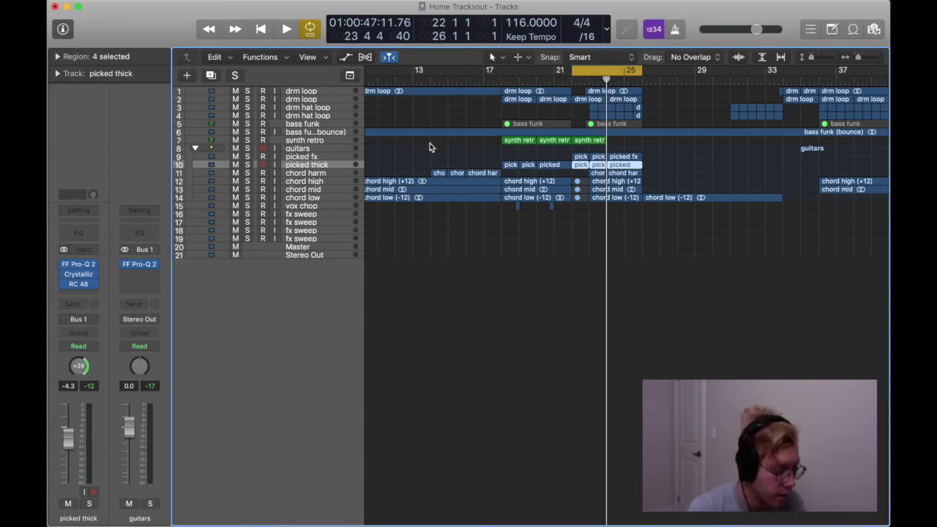
Step: Set the cycle range to bars 26 to 34 and play the full mix through that section
scroll(549, 141, "right", 2)
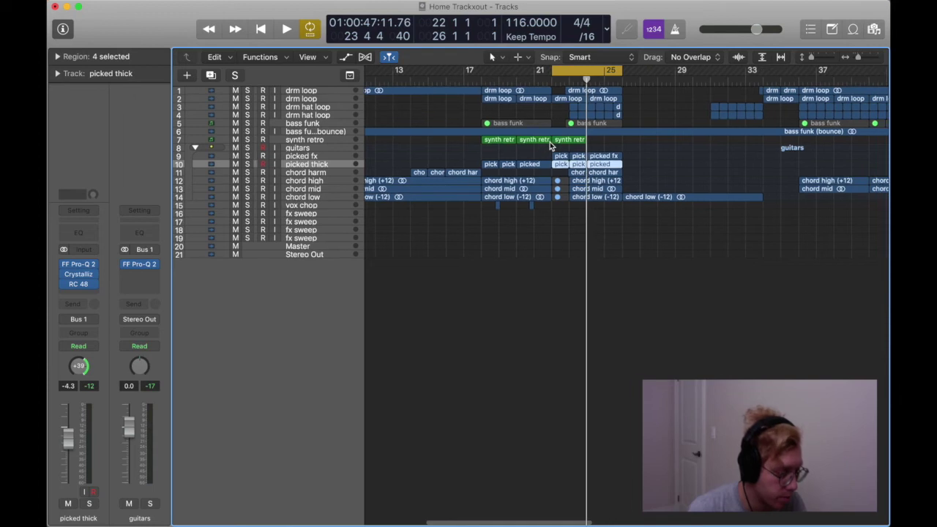
left_click(595, 68)
scroll(563, 77, "right", 6)
left_click_drag(544, 76, 681, 88)
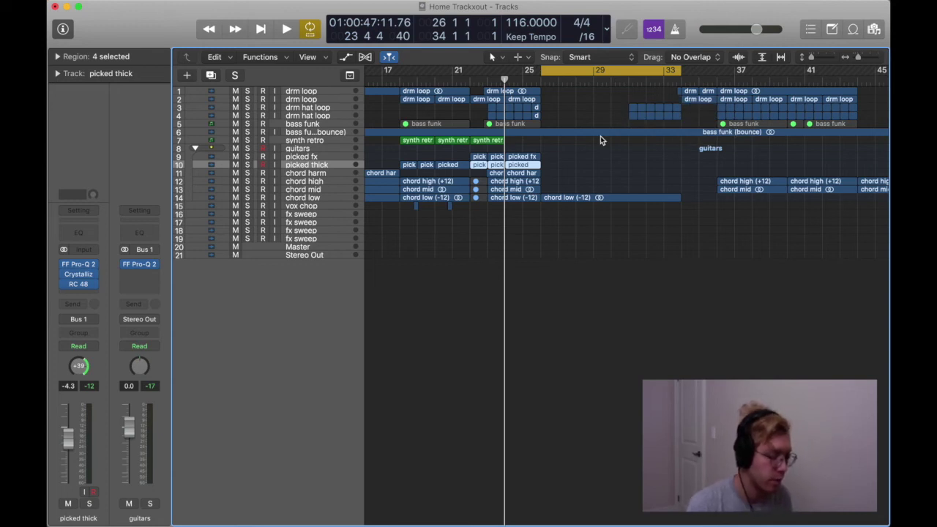
key("space")
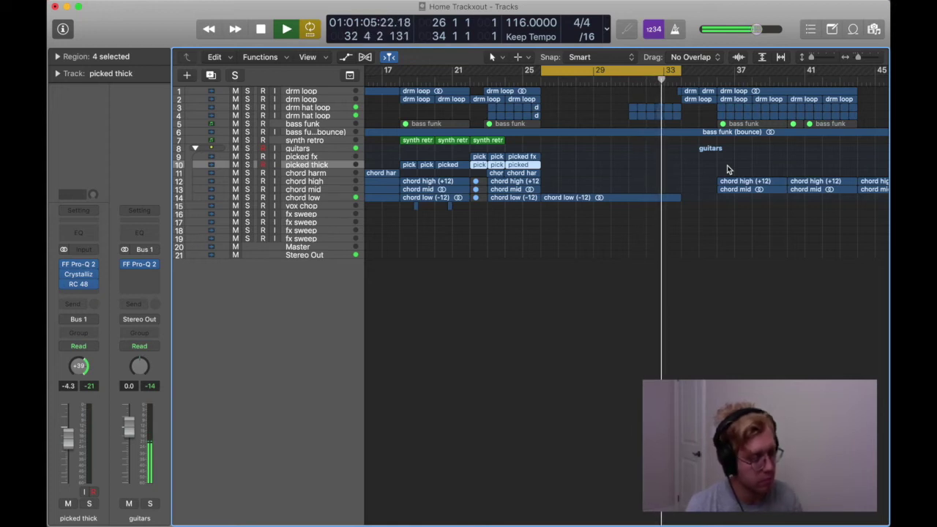
key("space")
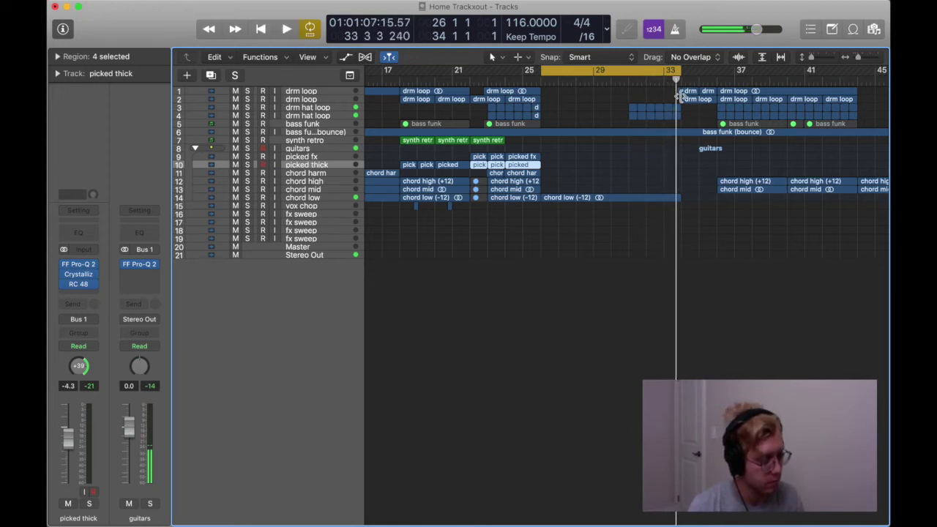
Step: Turn off the cycle and play on from the end of bar 33 into bar 36
key("c")
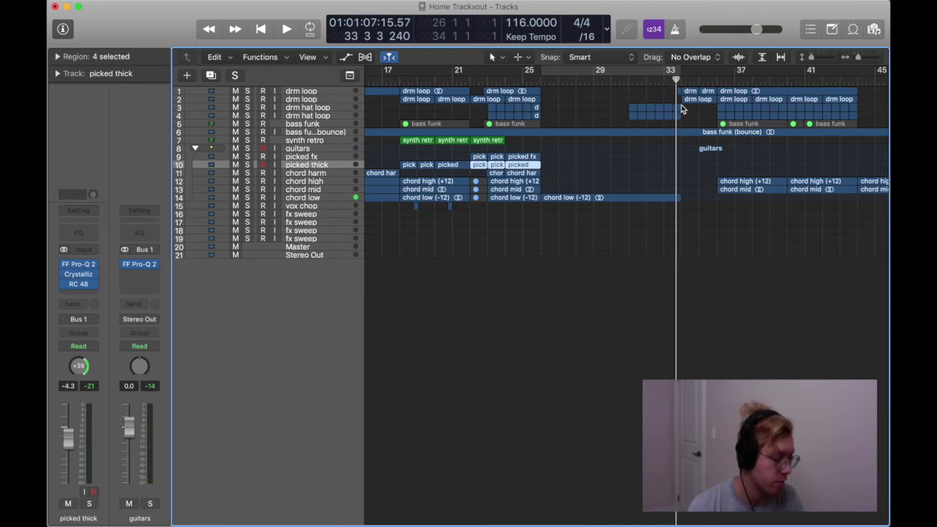
key("space")
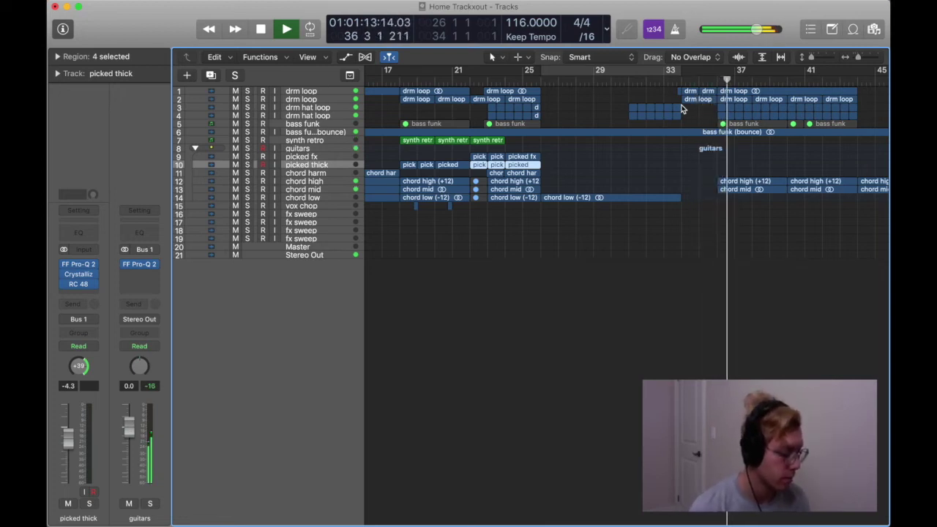
key("space")
Step: Set the cycle range to bars 36 to 44 and move the playhead to its start
scroll(680, 108, "right", 3)
left_click_drag(628, 71, 777, 86)
scroll(704, 101, "left", 5)
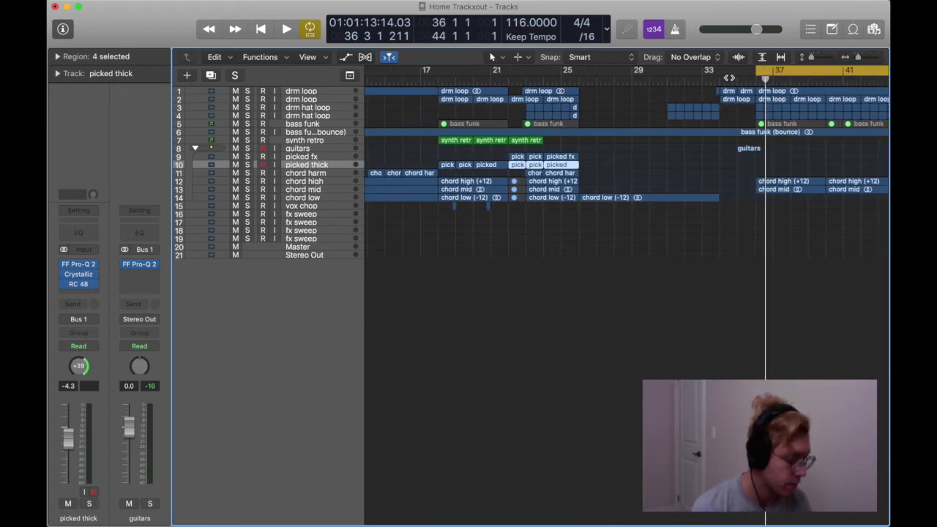
scroll(719, 152, "right", 2)
key("Return")
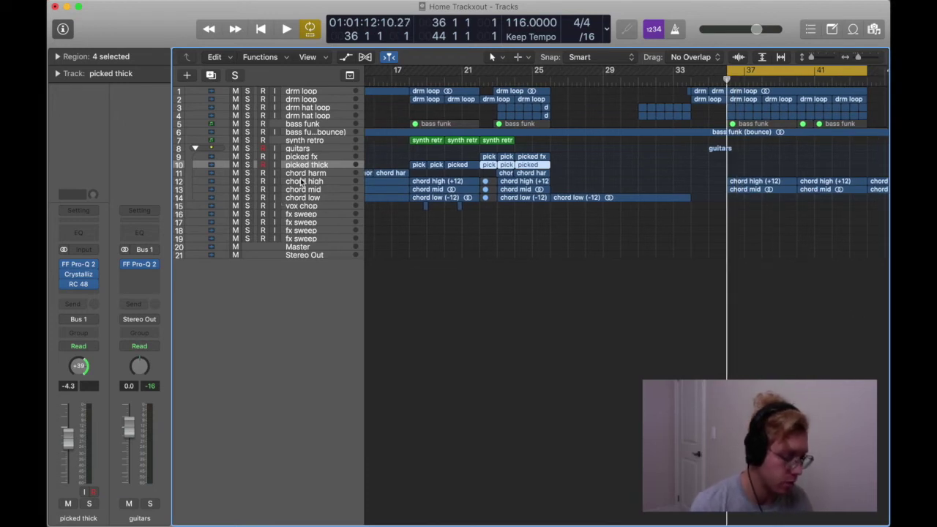
Step: Solo the chord high and chord mid tracks, play them from bar 36, and clear their solos
left_click(304, 182)
left_click(306, 190, "shift")
key("s")
key("space")
scroll(470, 291, "right", 3)
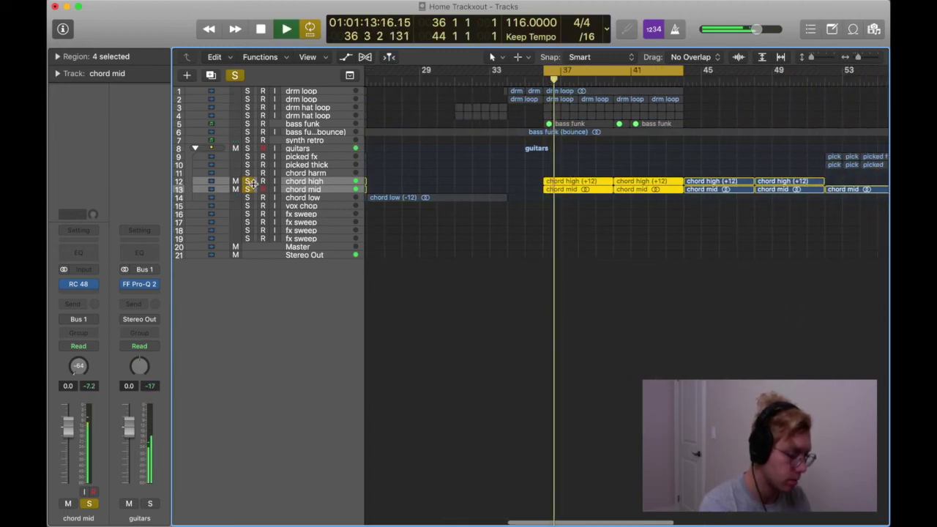
key("space")
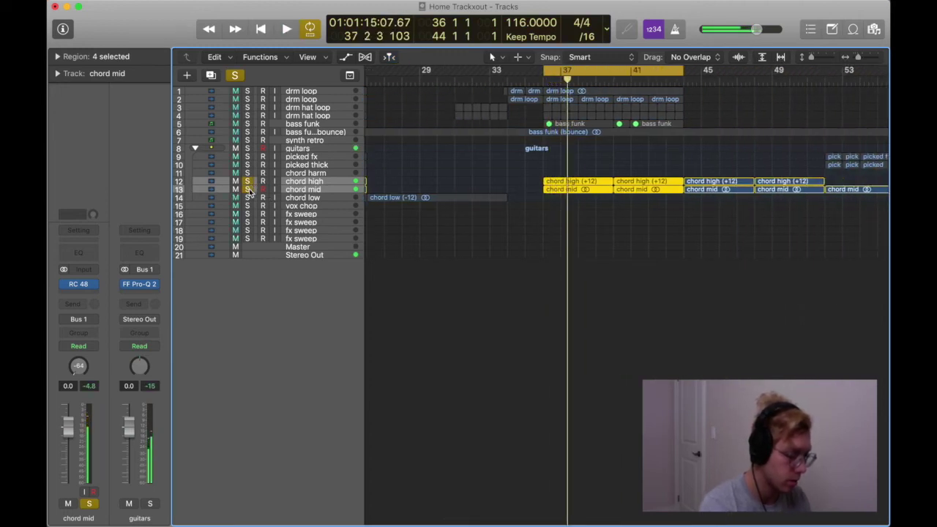
key("s")
Step: Turn off the cycle and play the full mix from bar 44
scroll(617, 120, "down", 5)
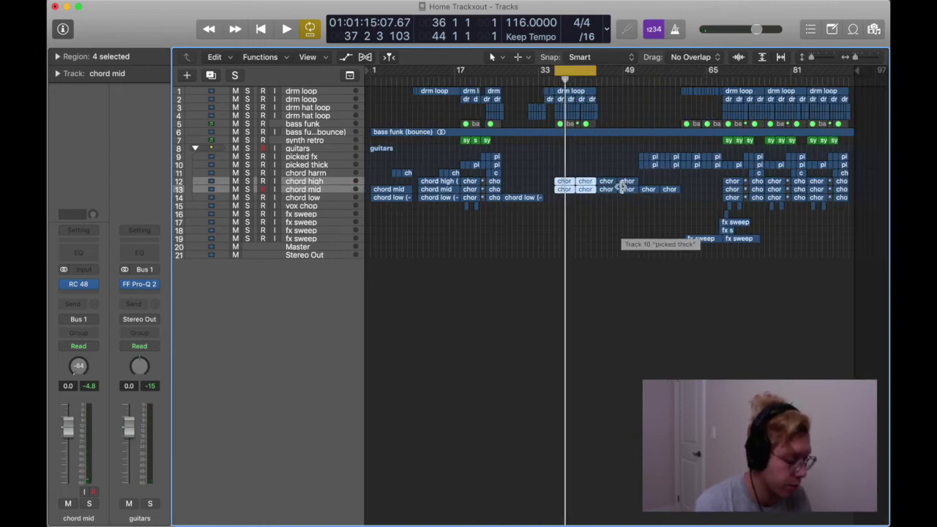
scroll(621, 188, "up", 3)
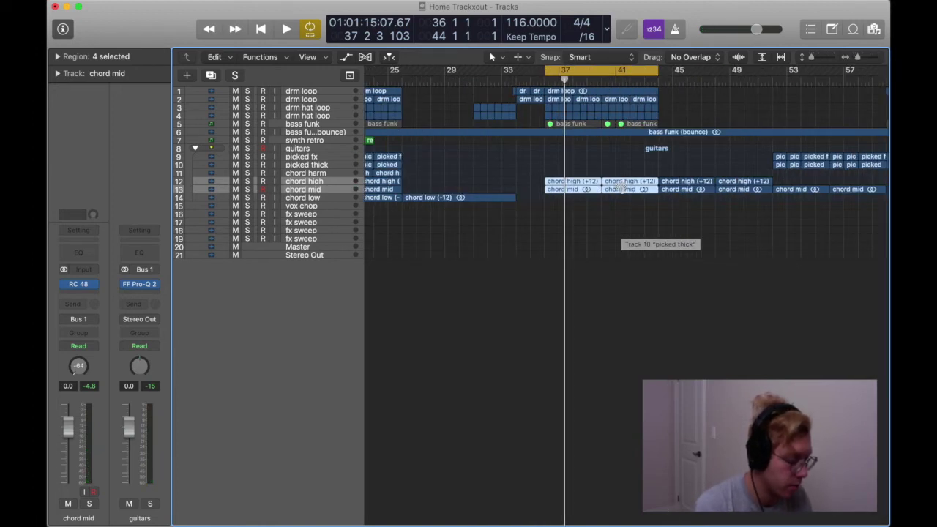
left_click(648, 70)
double_click(657, 78)
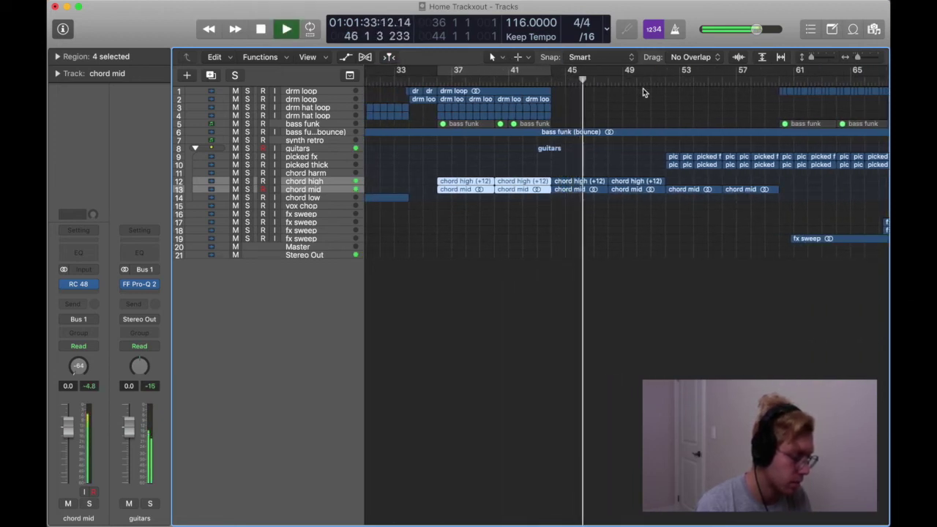
key("space")
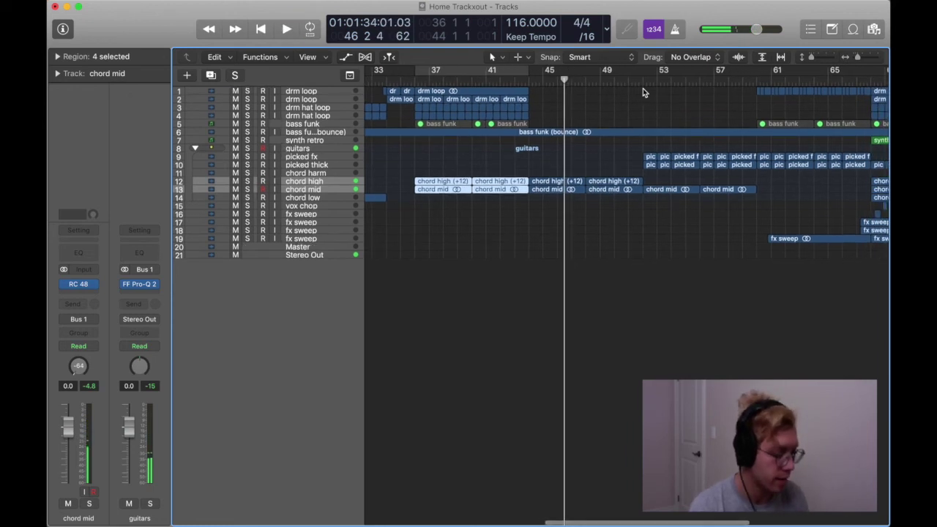
Step: Set the cycle range to bars 44 to 53, turn the cycle off, and play from bar 52
left_click_drag(529, 69, 630, 70)
left_click(629, 70)
scroll(637, 110, "right", 5)
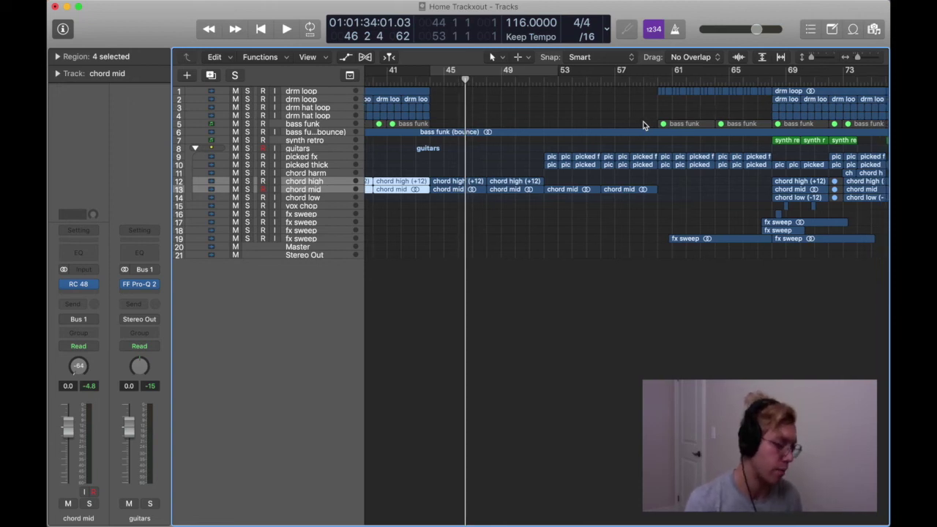
left_click(544, 81)
key("space")
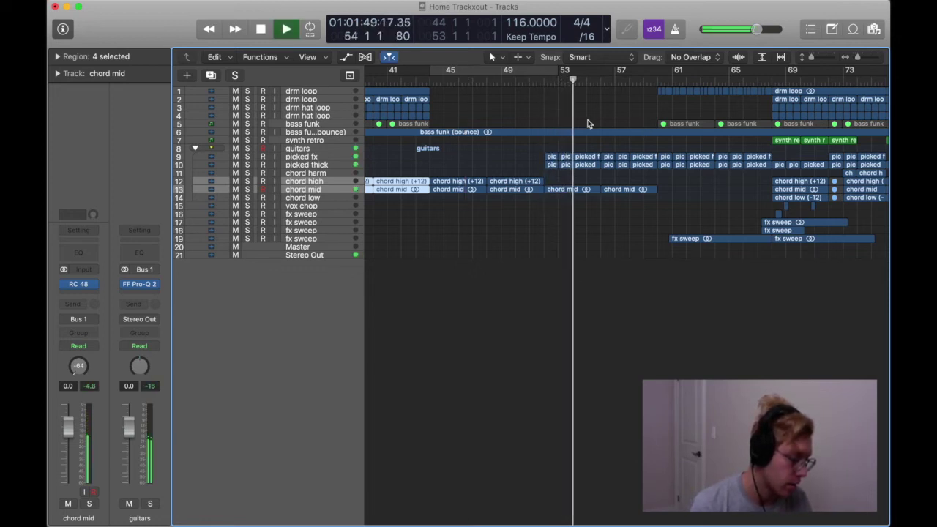
key("space")
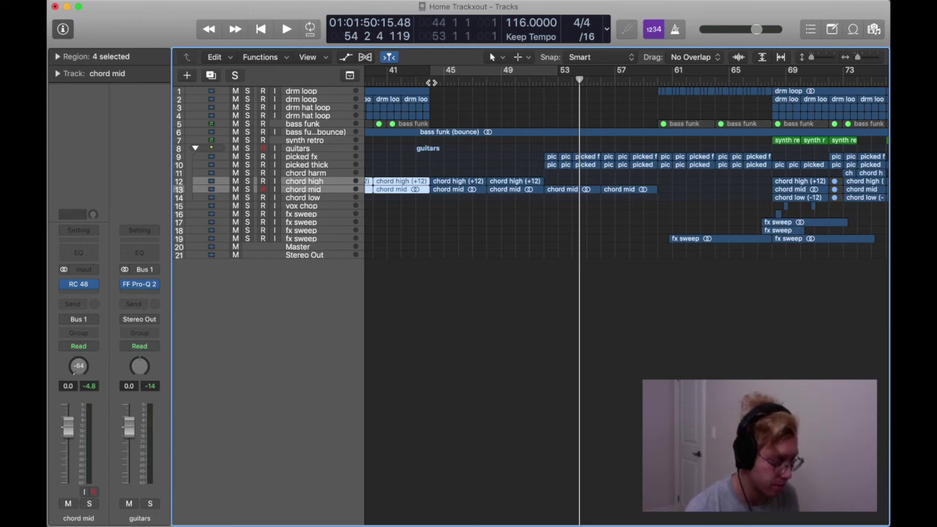
Step: Play short excerpts from bar 44 and again from bar 52 to compare the two guitar sections
double_click(432, 82)
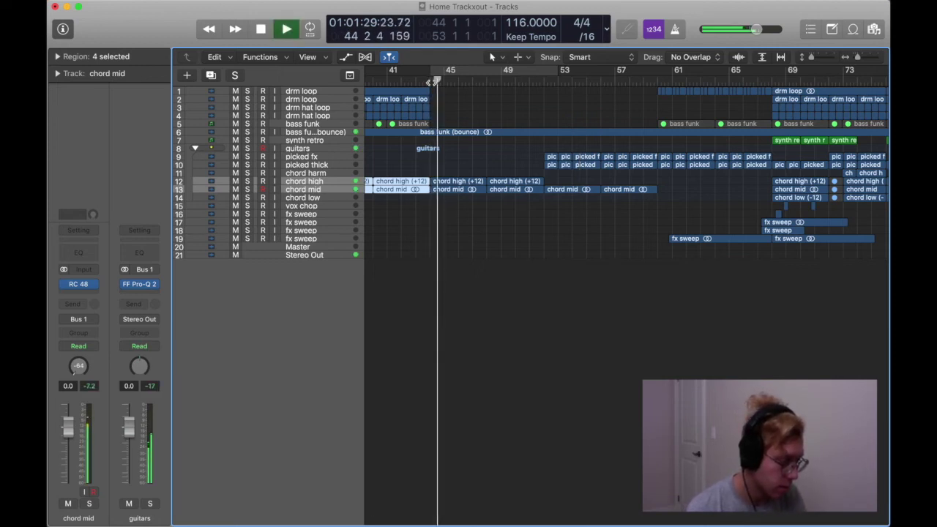
key("space")
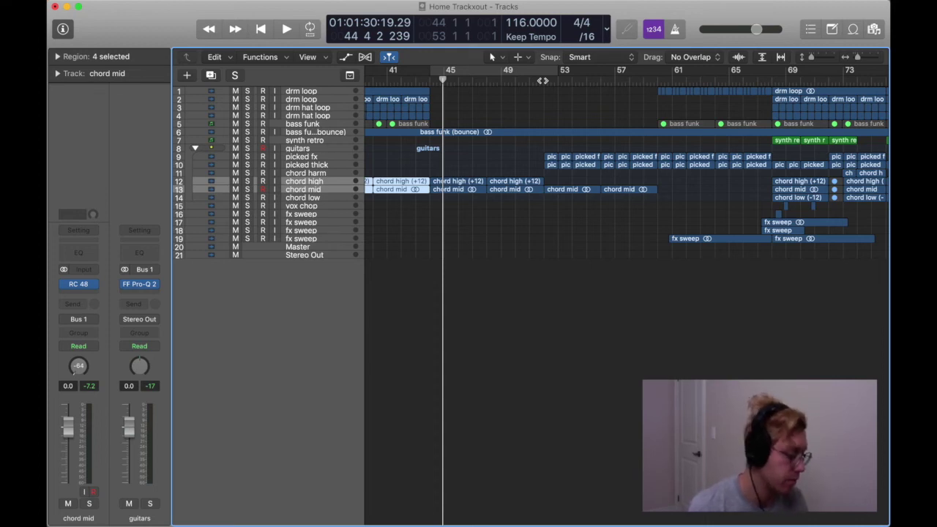
left_click(542, 81)
key("space")
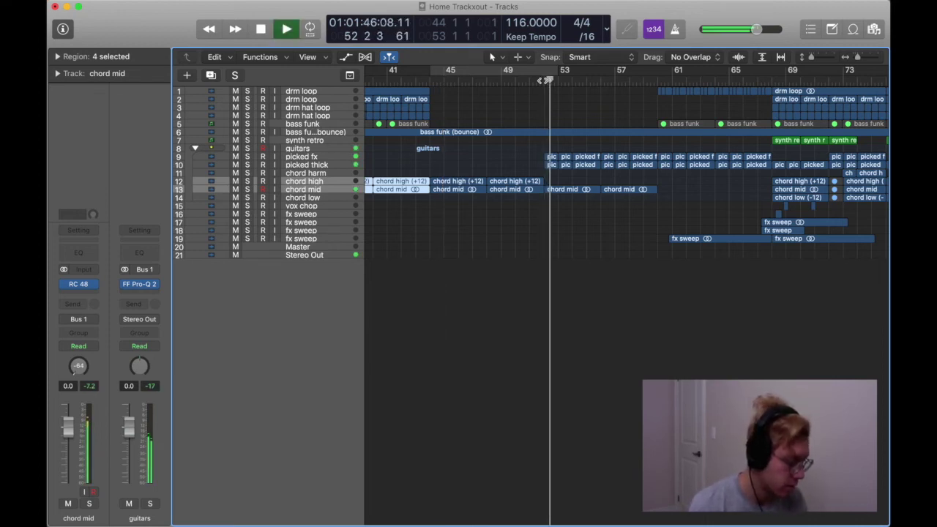
key("space")
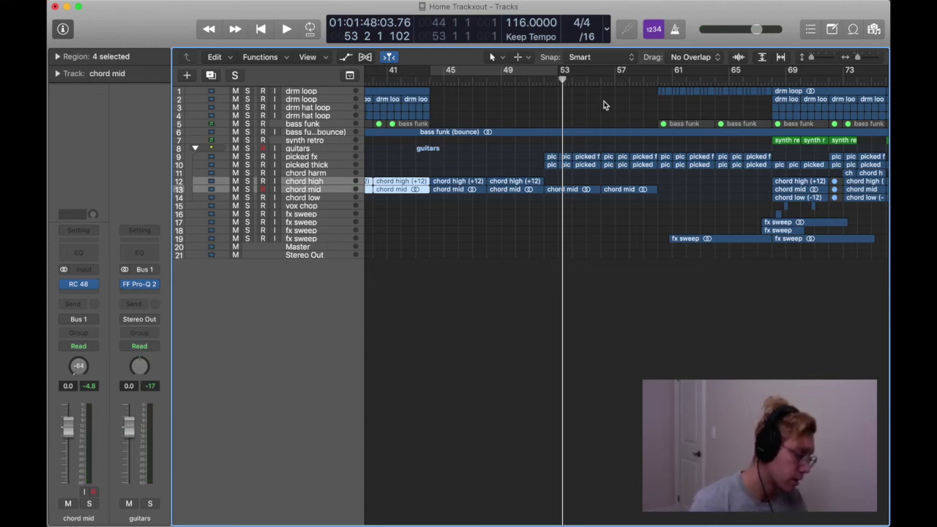
Step: Play the full mix from bar 60, play the first drm loop track's chopped section on solo, and clear the solo
double_click(657, 79)
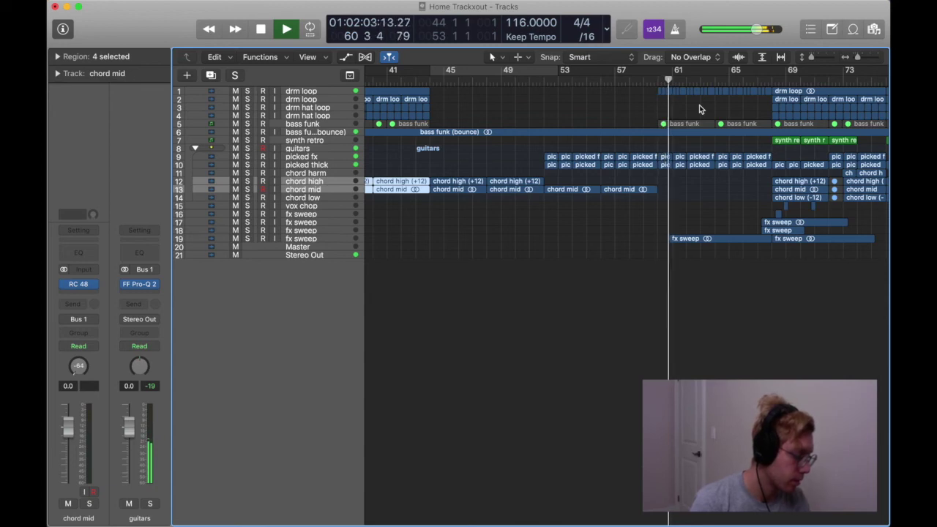
key("space")
left_click(247, 91)
left_click(851, 94)
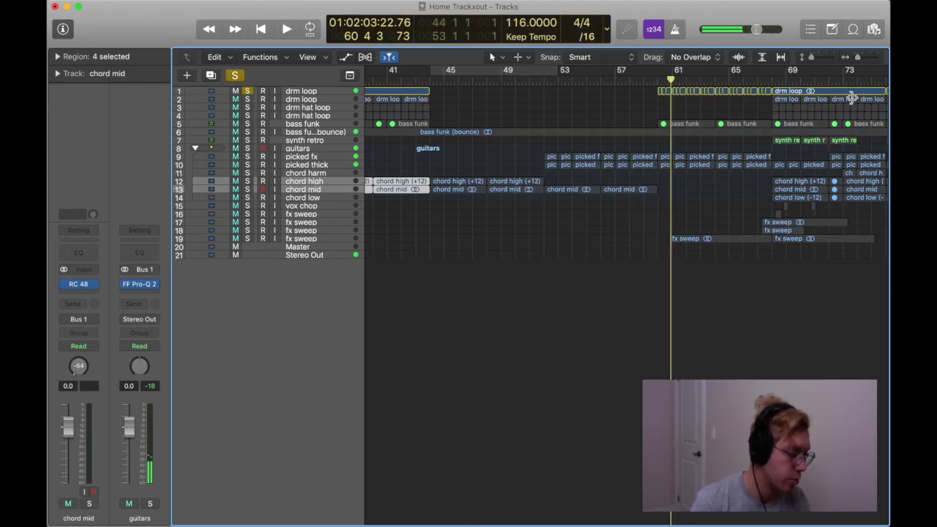
key("super+Down")
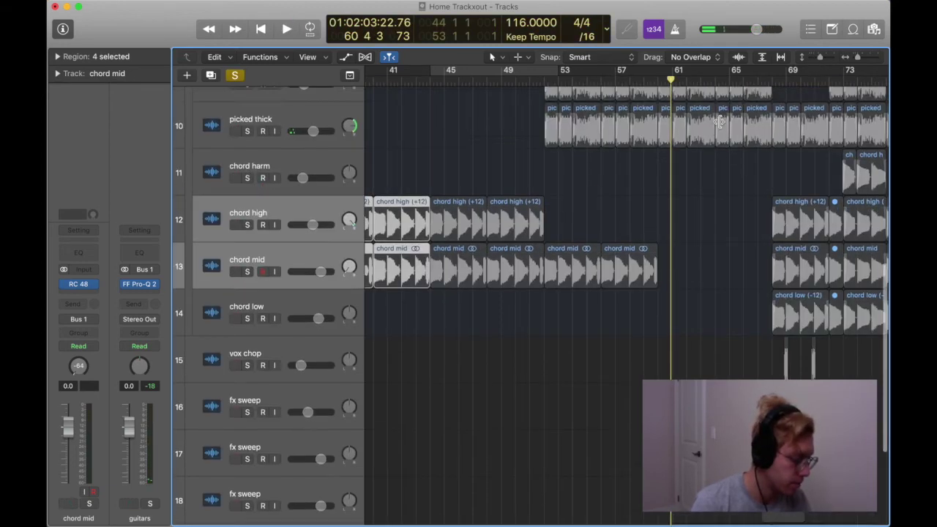
scroll(719, 121, "up", 10)
key("space")
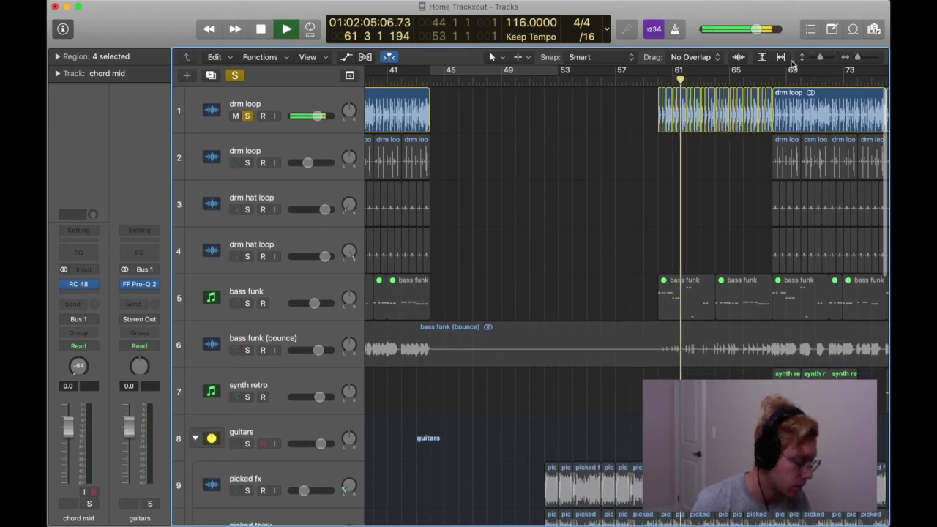
left_click_drag(821, 61, 812, 61)
key("space")
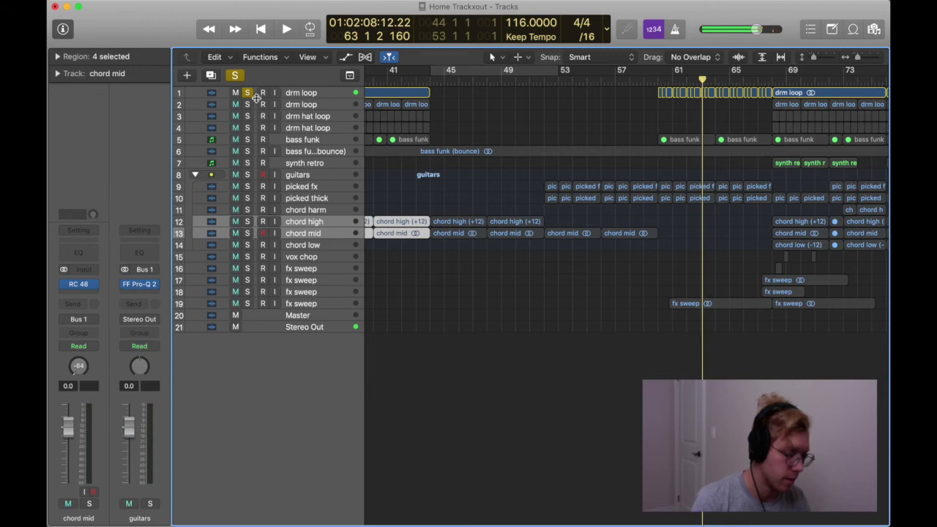
left_click(248, 93)
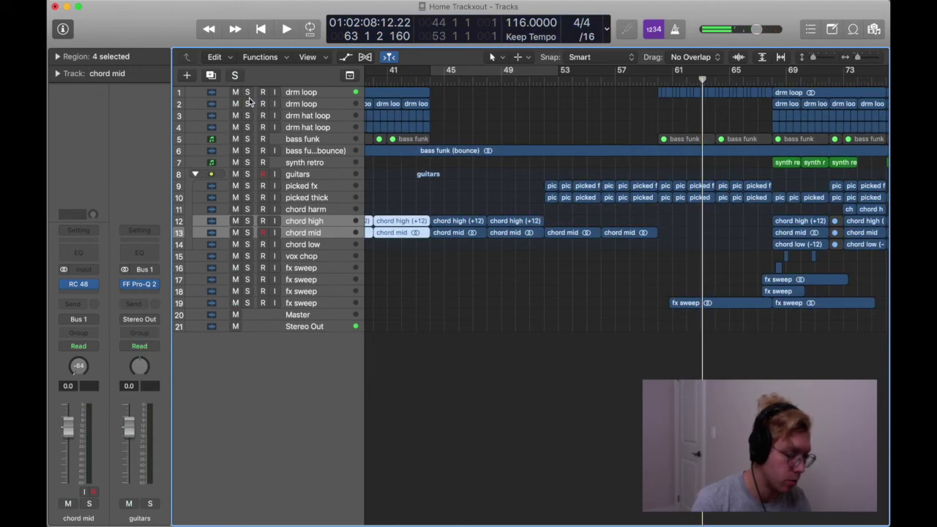
Step: Solo the fx sweep on track 19 and play it from bar 66 through the start of its second region
left_click(311, 303)
key("s")
left_click(745, 79)
key("space")
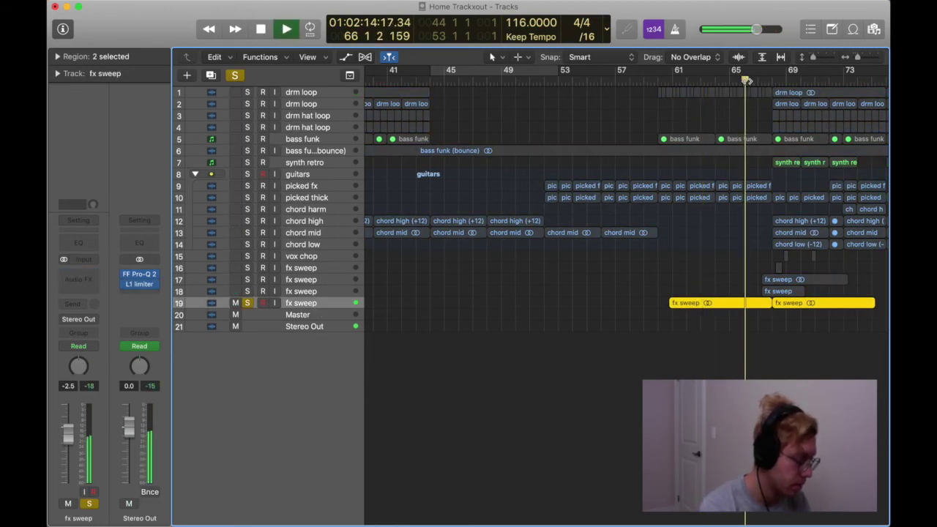
key("space")
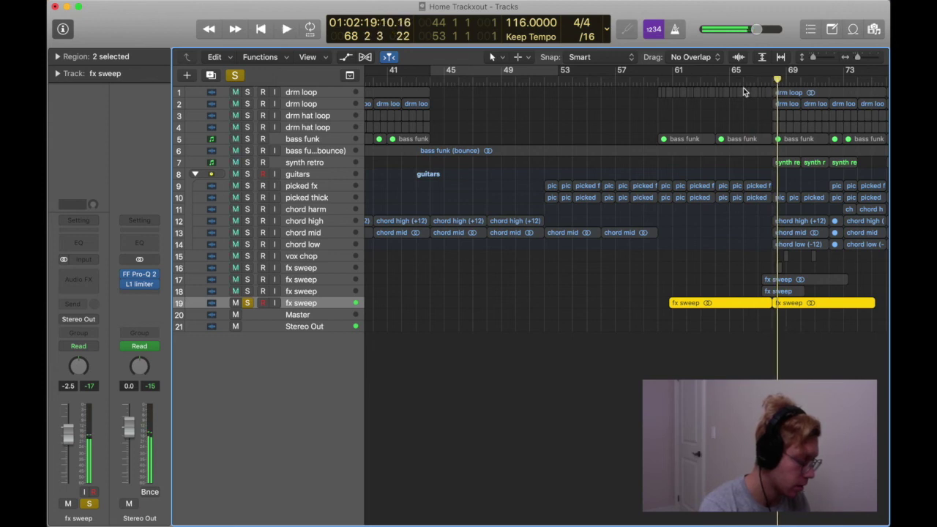
left_click(753, 84)
Step: Examine the second fx sweep region's waveform on track 19 and compare both regions' extended parameters, especially the Reverse setting
left_click(813, 302)
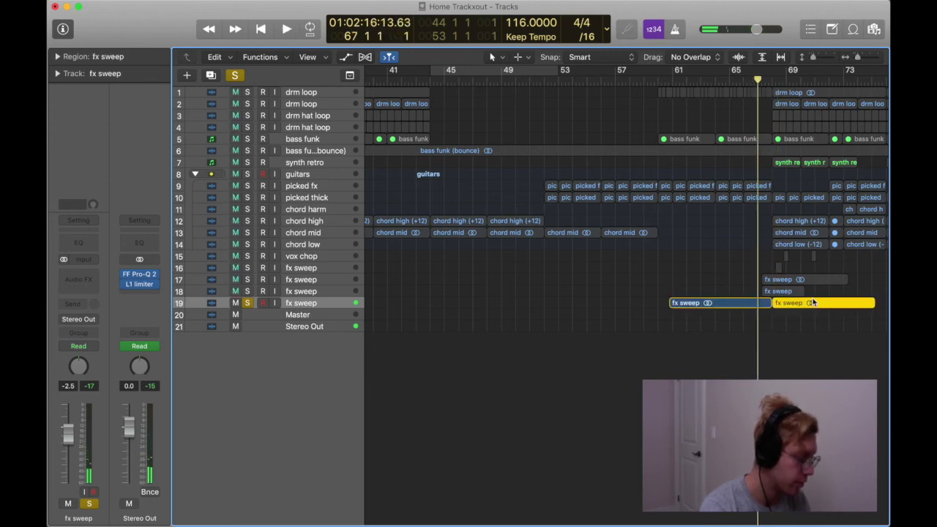
key("e")
left_click(57, 57)
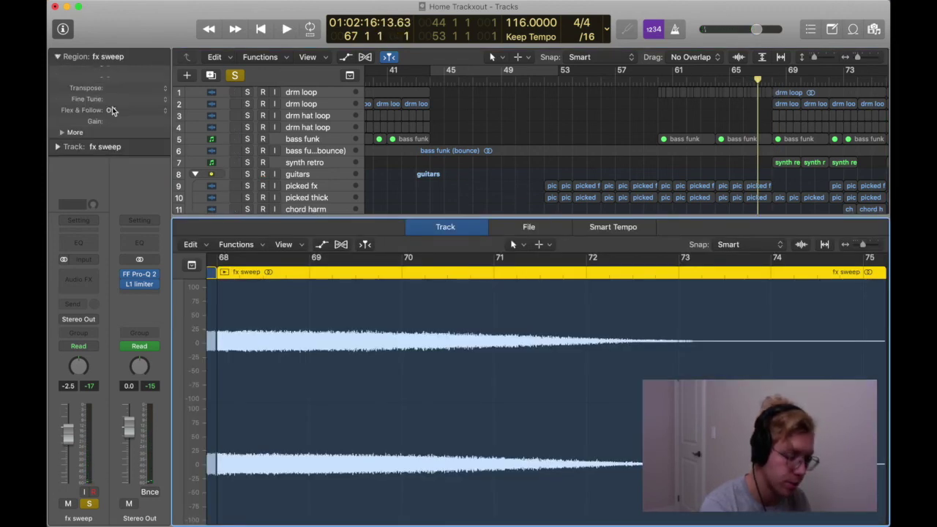
left_click(63, 160)
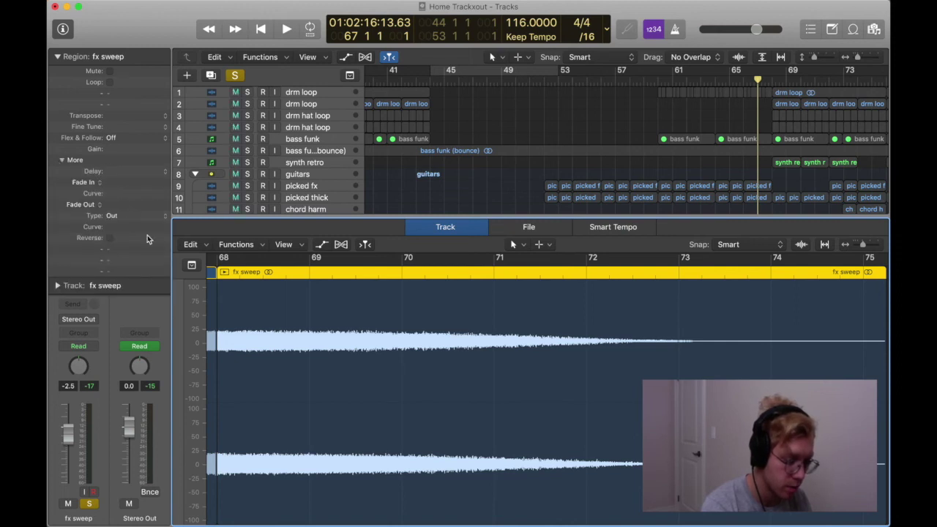
key("e")
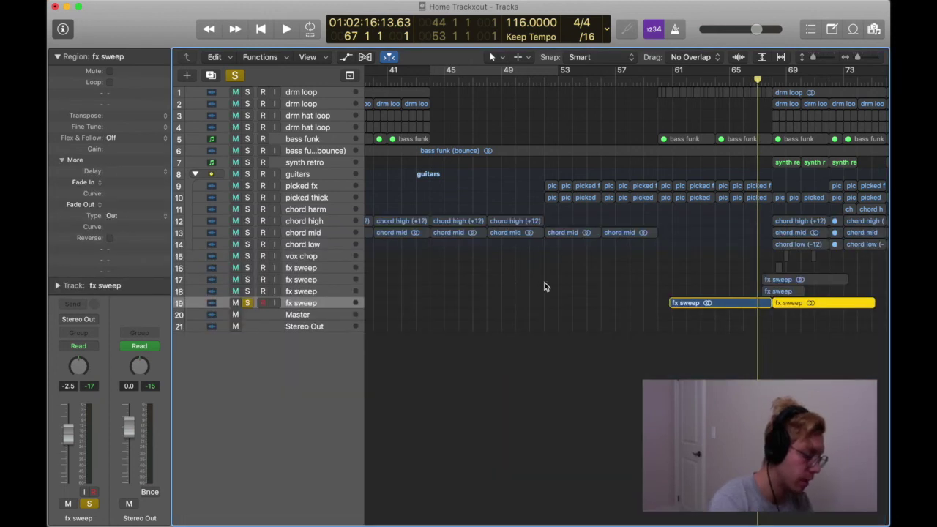
left_click(701, 311)
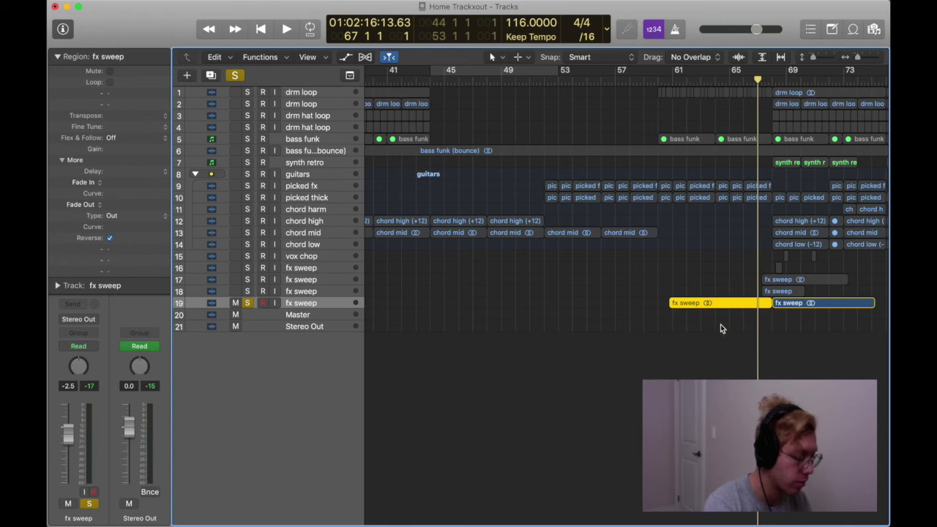
left_click(783, 327)
left_click(792, 306)
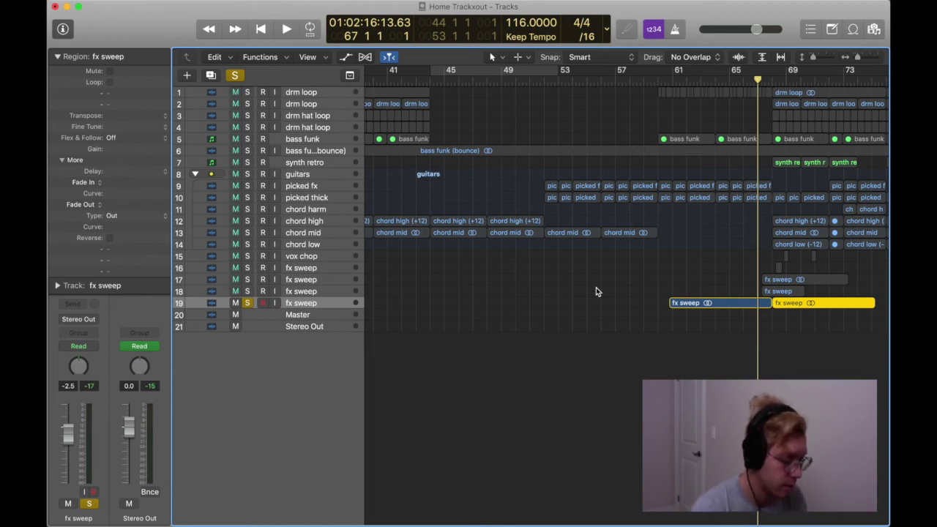
Step: Move the solo from track 19 to the fx sweep on track 18 and play it from about bar 67
scroll(796, 351, "right", 3)
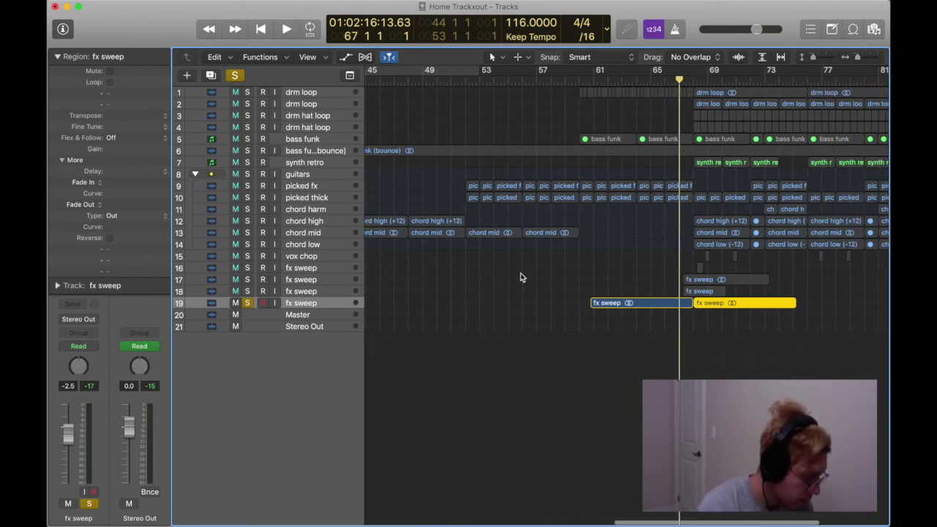
left_click(330, 289)
left_click(248, 291)
left_click(248, 302)
left_click(690, 82)
key("space")
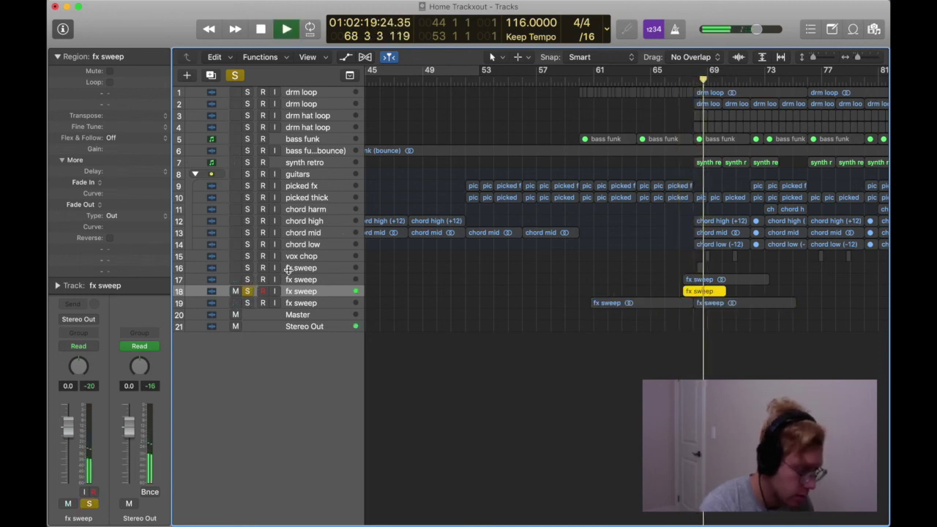
key("space")
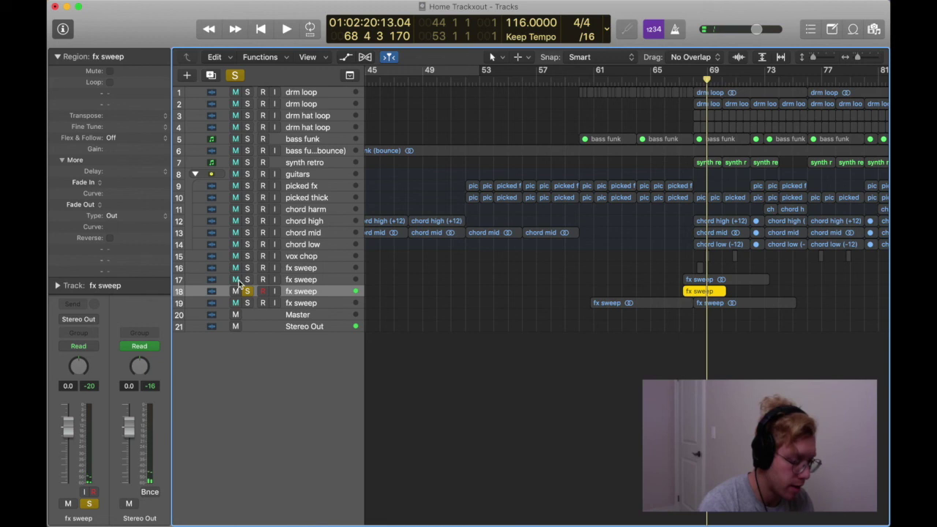
Step: Move the solo to the fx sweep on track 17, play its region from the start, and clear the solo
left_click(248, 279)
left_click(247, 291)
left_click(677, 74)
key("space")
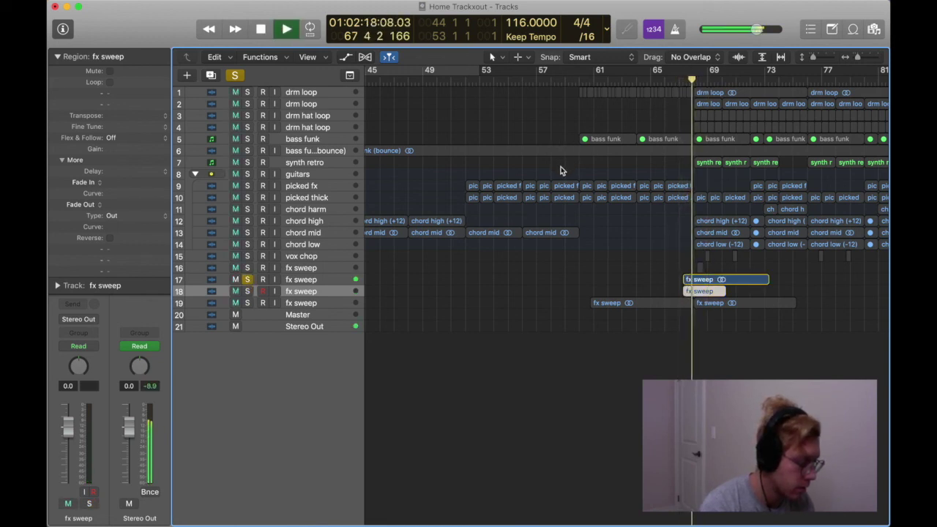
key("space")
left_click(294, 283)
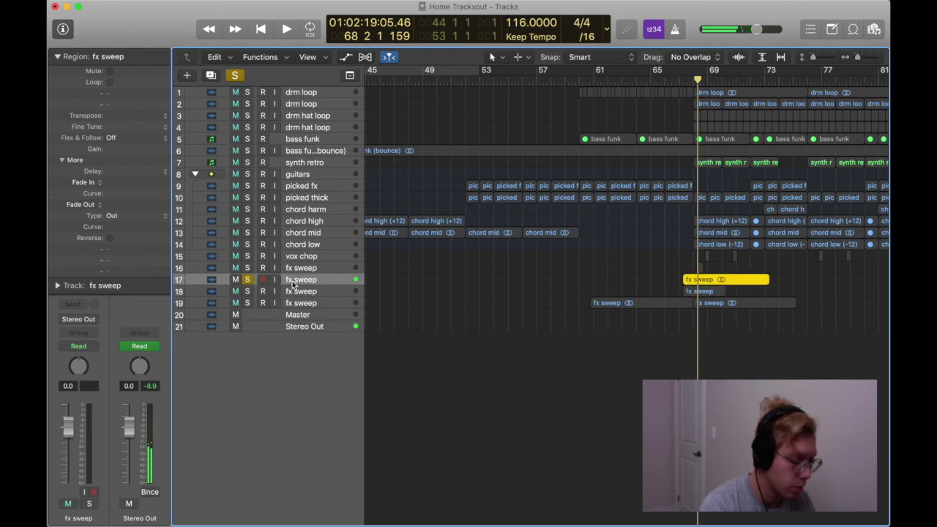
left_click(250, 283)
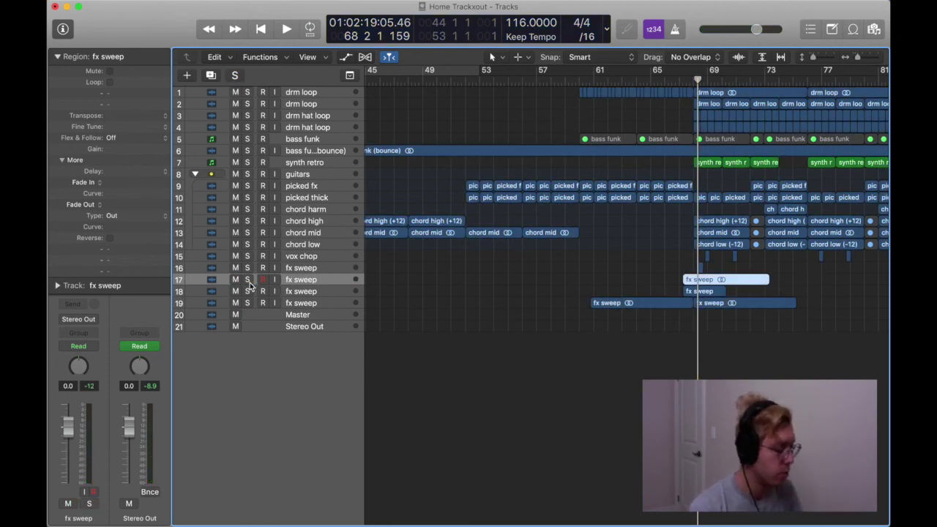
Step: Play the full mix from bar 68, and play a short excerpt from about bar 81
scroll(249, 285, "right", 3)
scroll(412, 105, "right", 3)
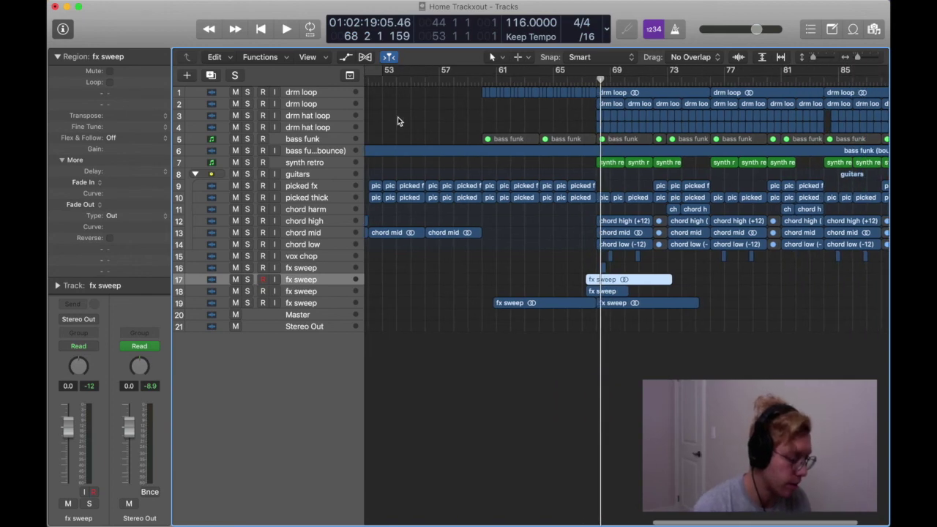
scroll(451, 179, "down", 5)
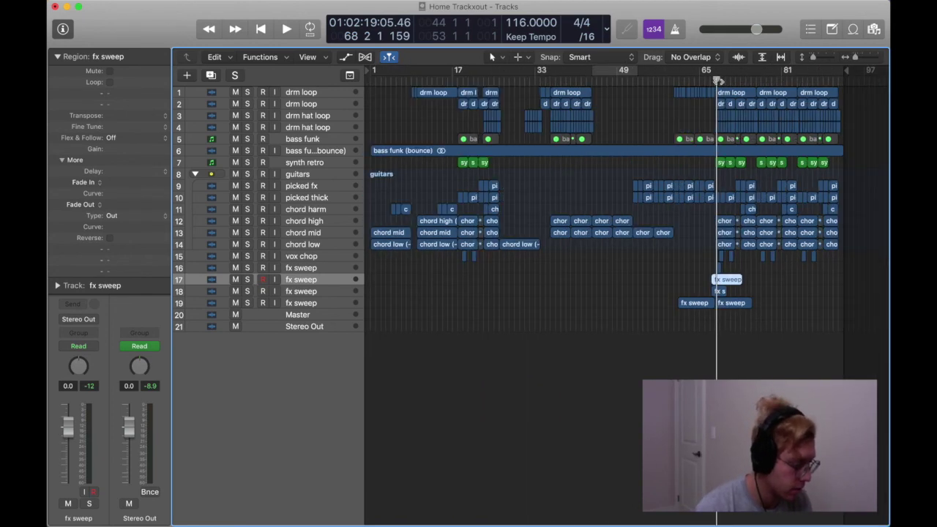
key("space")
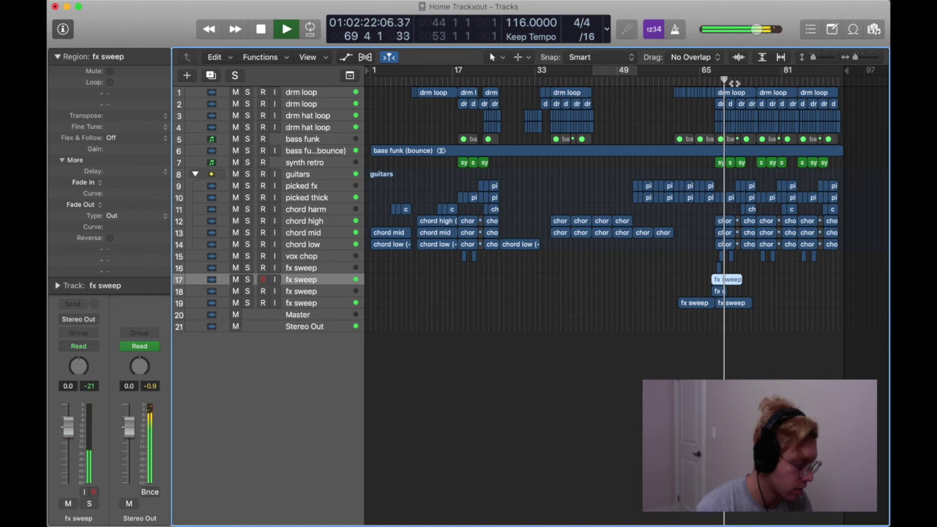
key("space")
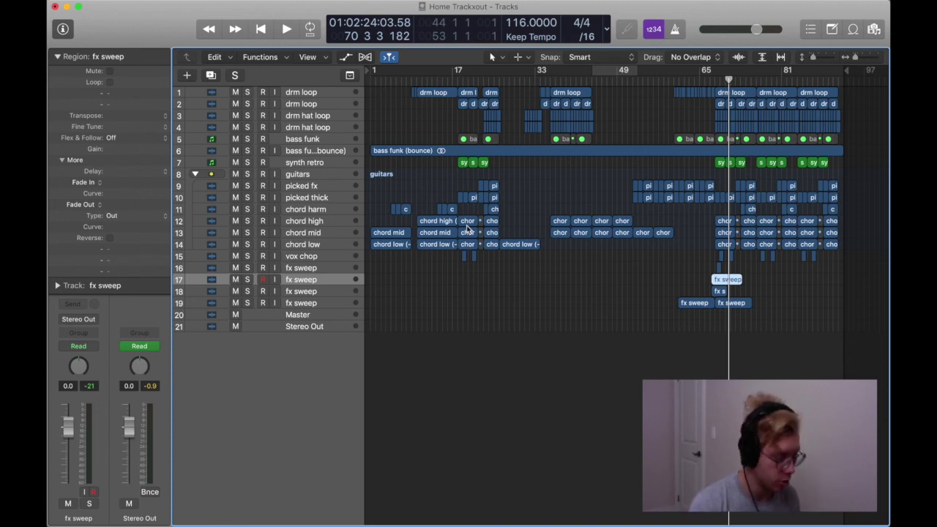
left_click(781, 79)
key("space")
key("space")
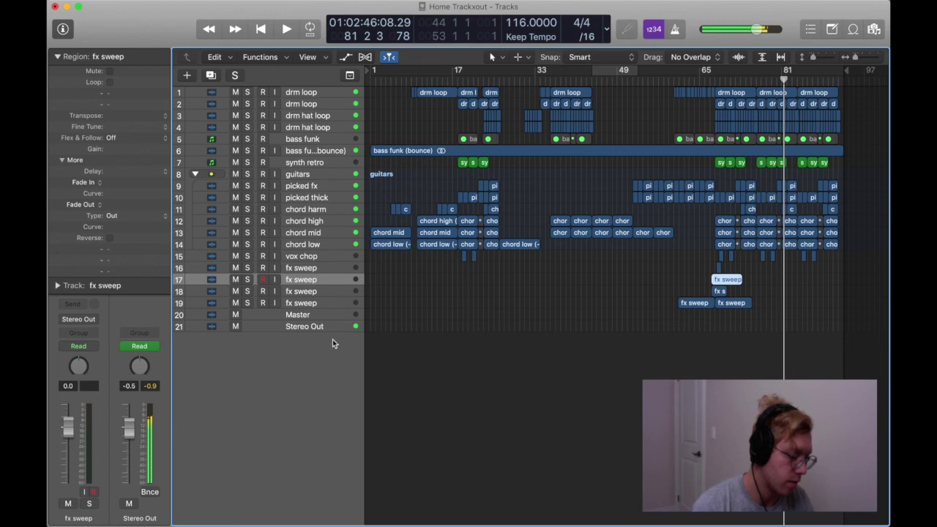
Step: Select the Stereo Out track and display its volume automation toward the end of the song
left_click(308, 327)
key("a")
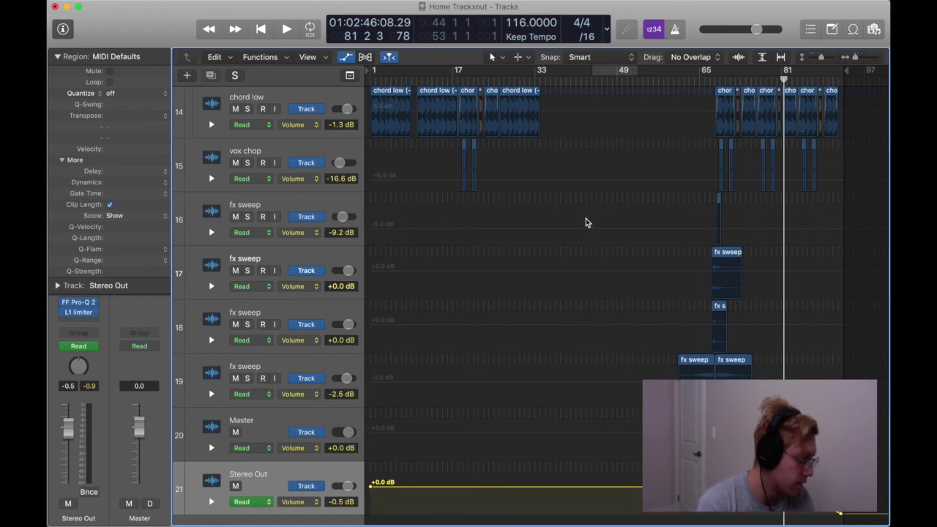
key("super+Right")
key("super+Right")
key("super+Right")
key("super+Right")
key("super+Right")
key("super+Right")
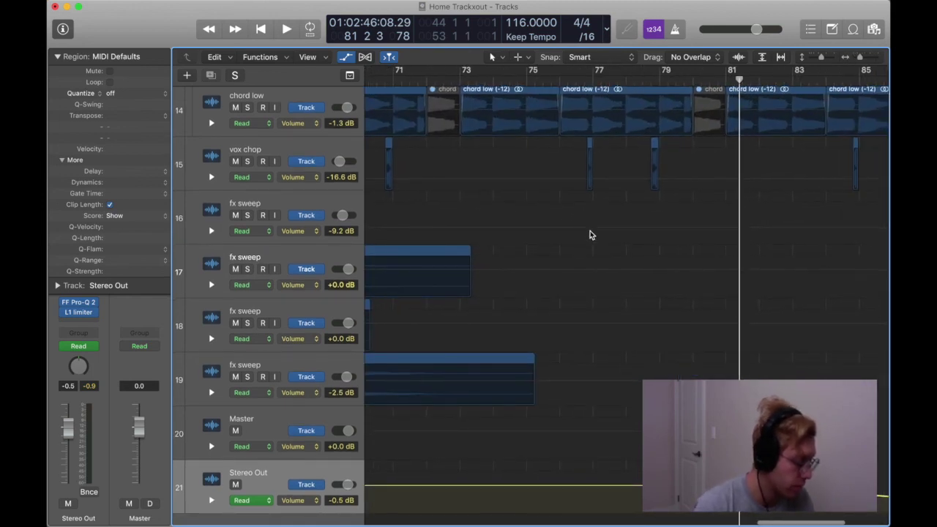
Step: Play the song's ending through the Stereo Out volume fade, and hide the track automation
key("super+Left")
key("super+Left")
key("super+Left")
key("space")
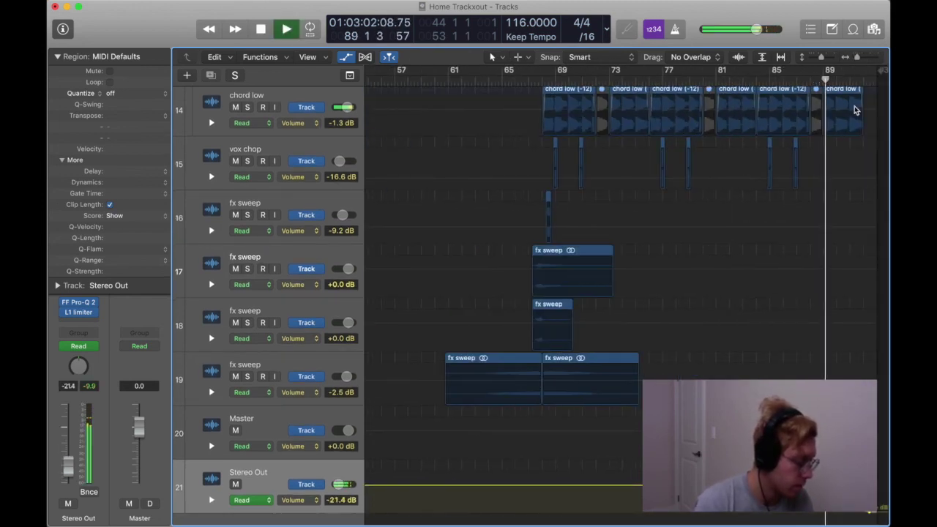
key("space")
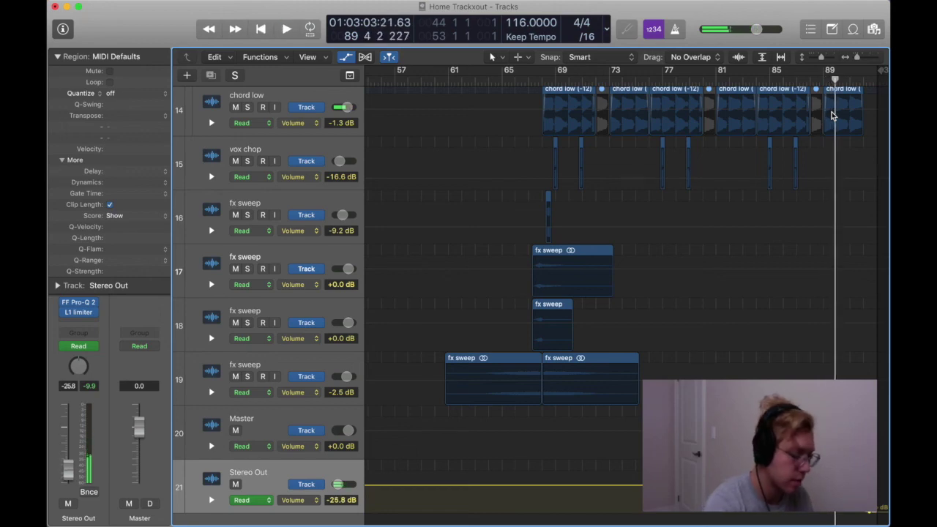
key("super+Up")
key("super+Up")
key("super+Up")
key("super+Left")
key("super+Left")
key("super+Left")
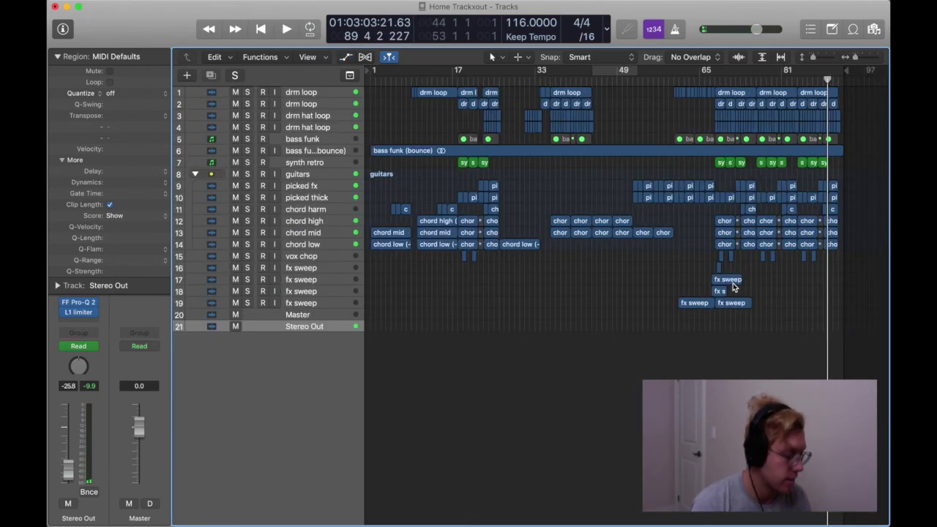